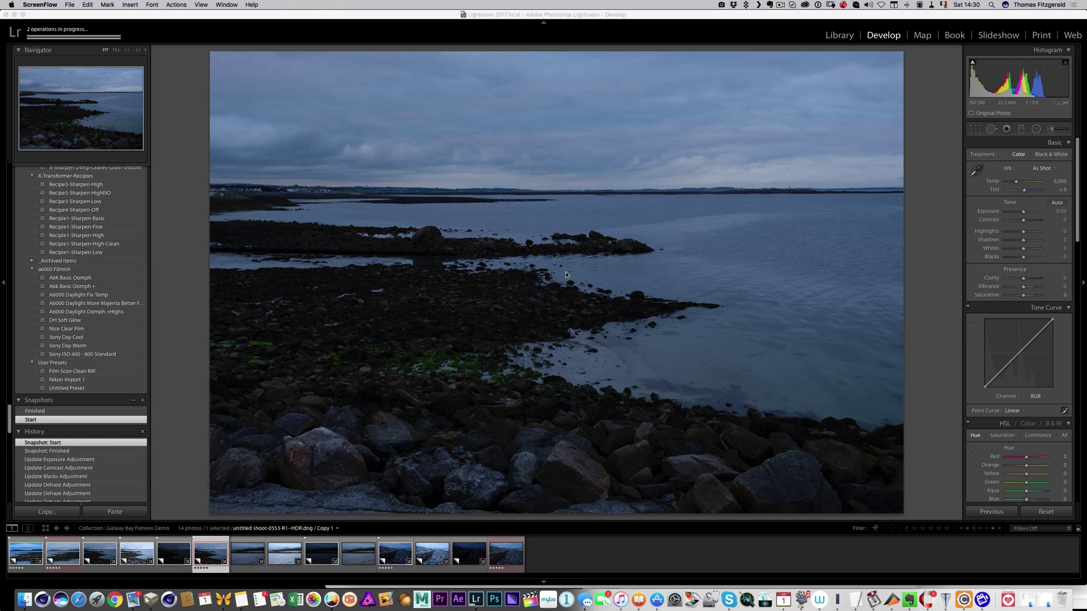
- Select the second seascape in the filmstrip and set its camera calibration profile to Camera PROVIA/STANDARD
{"action": "left_click", "coordinate": [63, 559]}
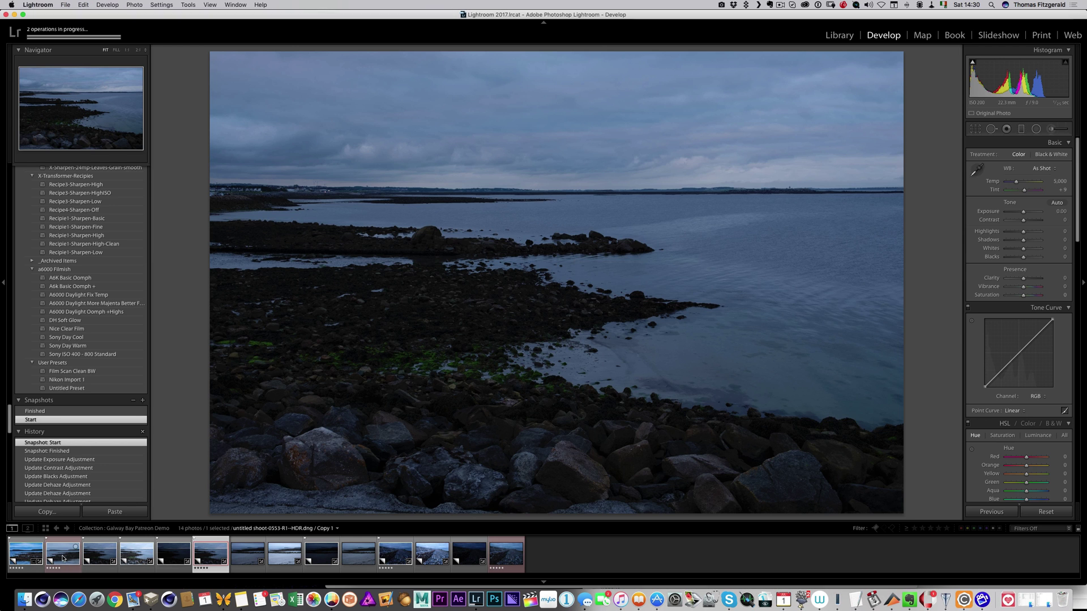
{"action": "left_click", "coordinate": [62, 559]}
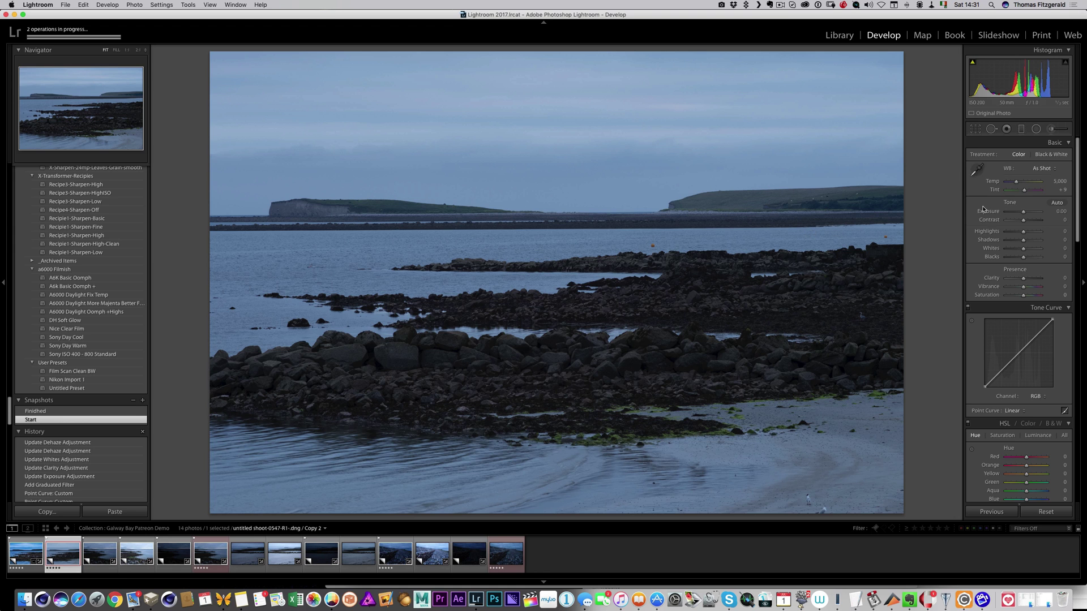
{"action": "scroll", "coordinate": [982, 209], "scroll_direction": "down", "scroll_amount": 15}
{"action": "left_click", "coordinate": [1029, 384]}
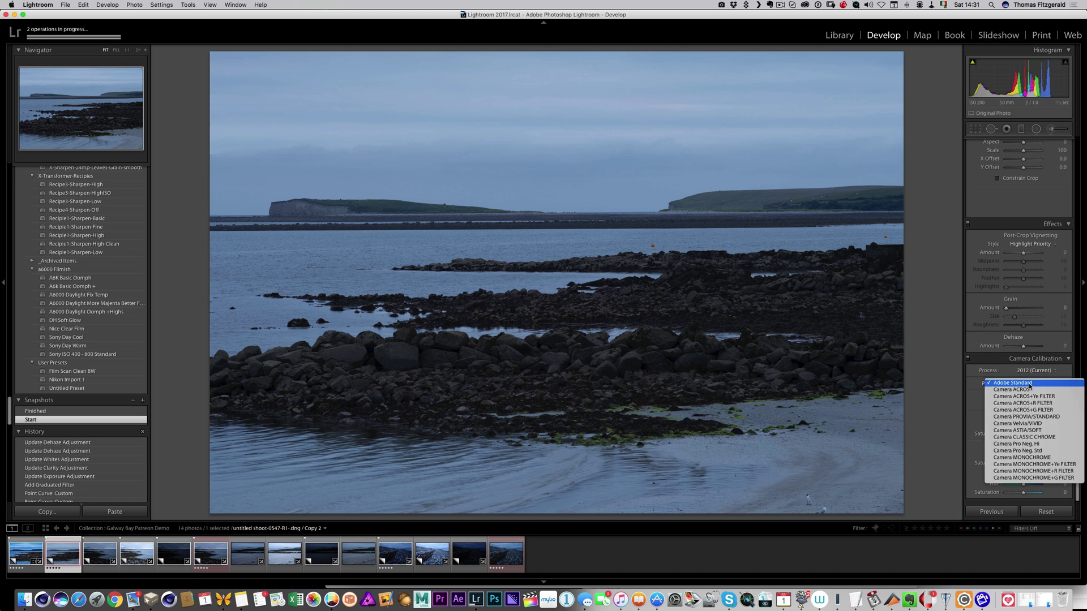
{"action": "left_click", "coordinate": [1054, 418]}
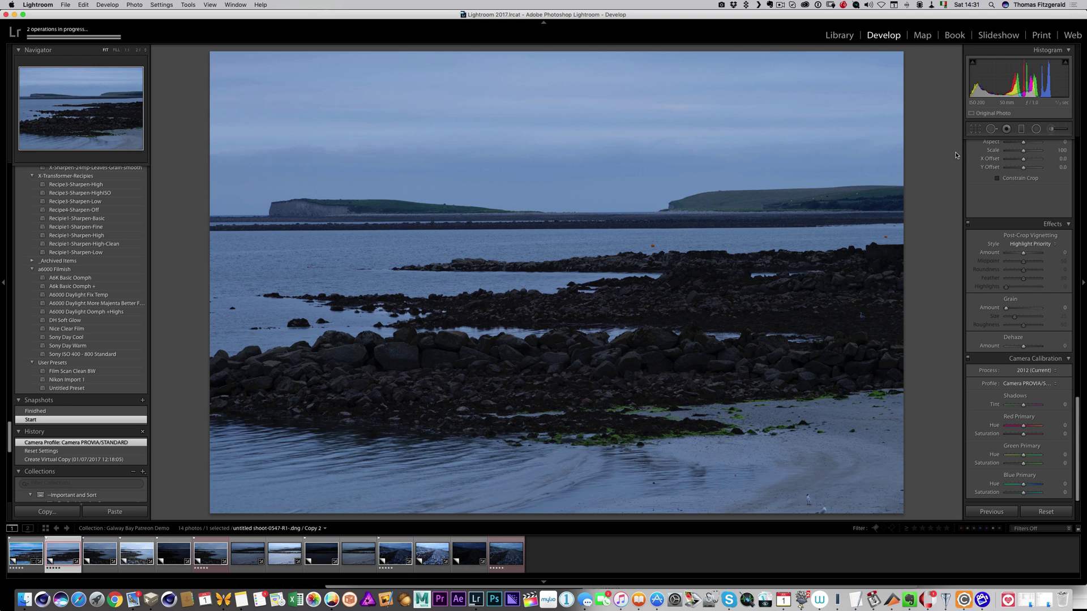
- Straighten the horizon with Crop & Straighten at an angle of 0.55 and apply the crop
{"action": "left_click", "coordinate": [974, 129]}
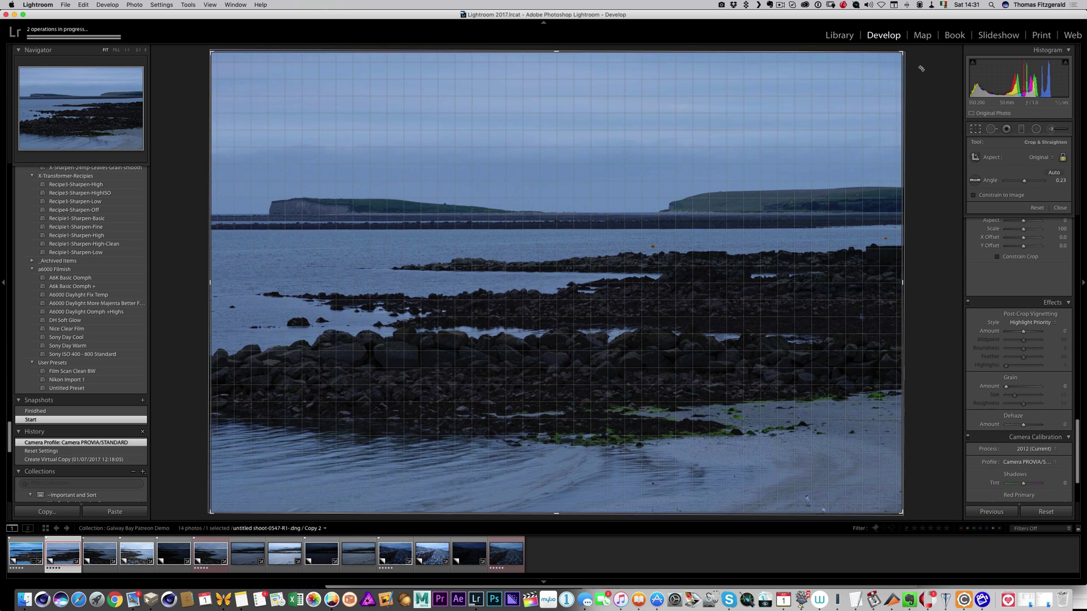
{"action": "left_click_drag", "start_coordinate": [921, 68], "coordinate": [922, 68]}
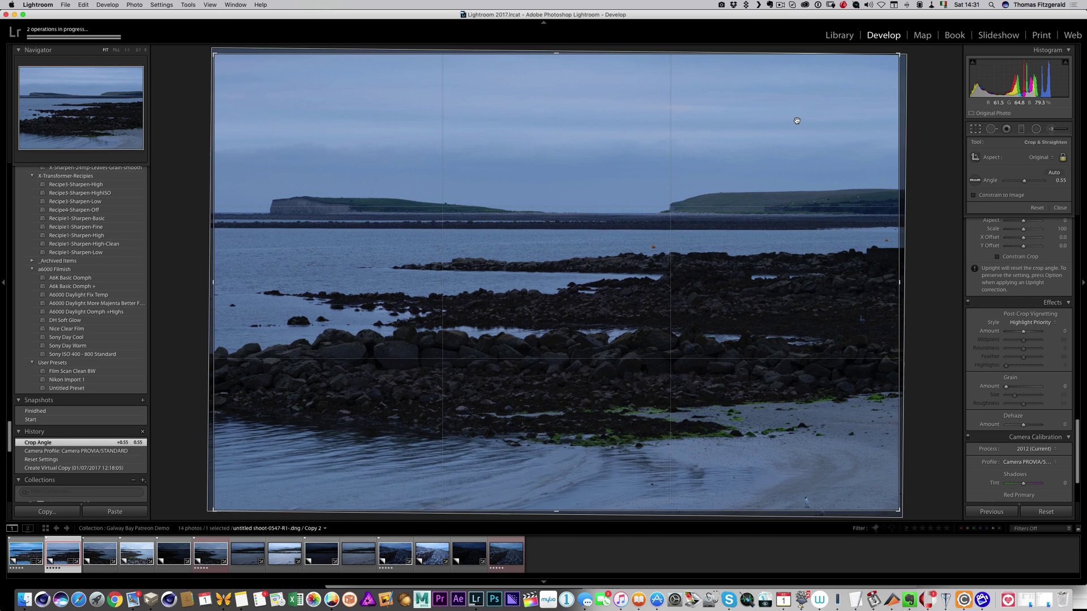
{"action": "key", "text": "Return"}
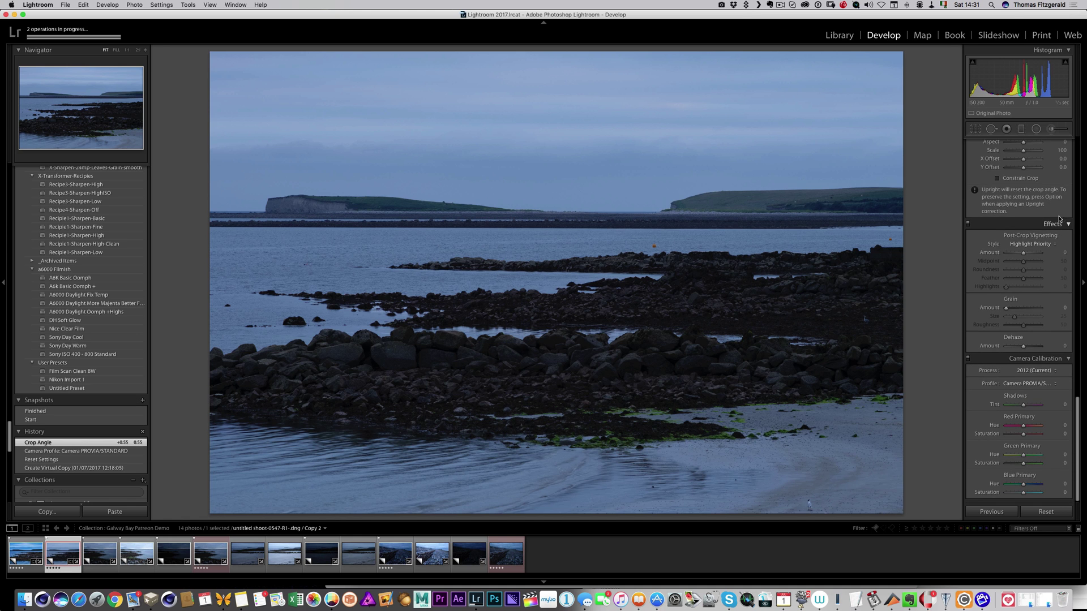
- Adjust the photo's basic tone to Contrast +34, Shadows +60 and Highlights -19
{"action": "scroll", "coordinate": [1051, 208], "scroll_direction": "up", "scroll_amount": 10}
{"action": "scroll", "coordinate": [1051, 208], "scroll_direction": "up", "scroll_amount": 8}
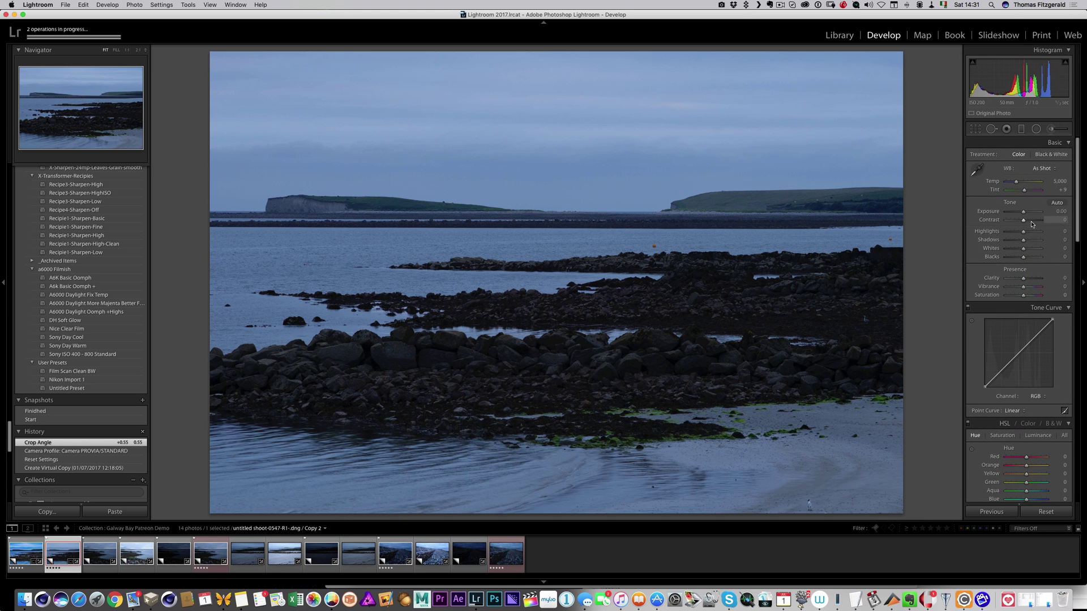
{"action": "mouse_move", "coordinate": [1023, 220]}
{"action": "left_mouse_down"}
{"action": "mouse_move", "coordinate": [1034, 242]}
{"action": "mouse_move", "coordinate": [1020, 236]}
{"action": "left_mouse_up"}
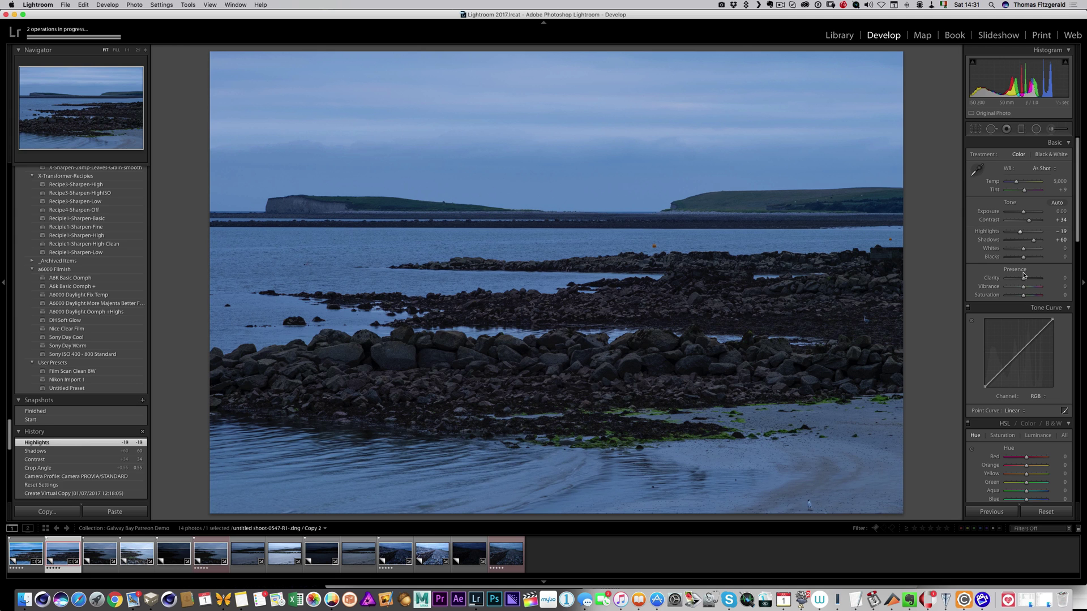
- Set Clarity to +15 and Vibrance to +27, and raise Exposure to +0.26
{"action": "left_click_drag", "start_coordinate": [1023, 278], "coordinate": [1027, 289]}
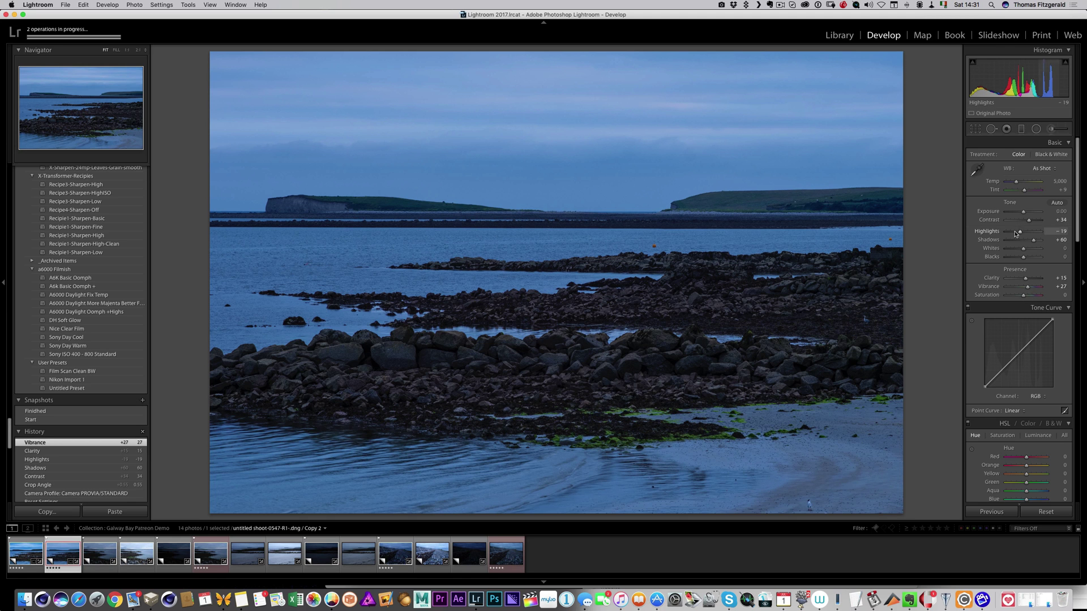
{"action": "left_click_drag", "start_coordinate": [1023, 211], "coordinate": [1023, 211]}
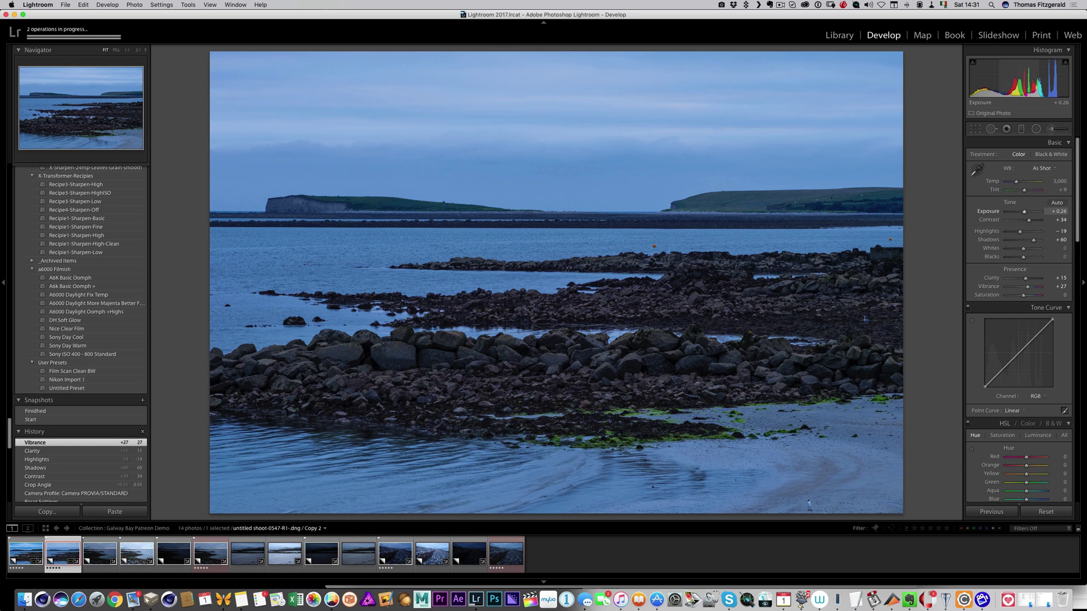
{"action": "left_click_drag", "start_coordinate": [1016, 86], "coordinate": [1016, 86]}
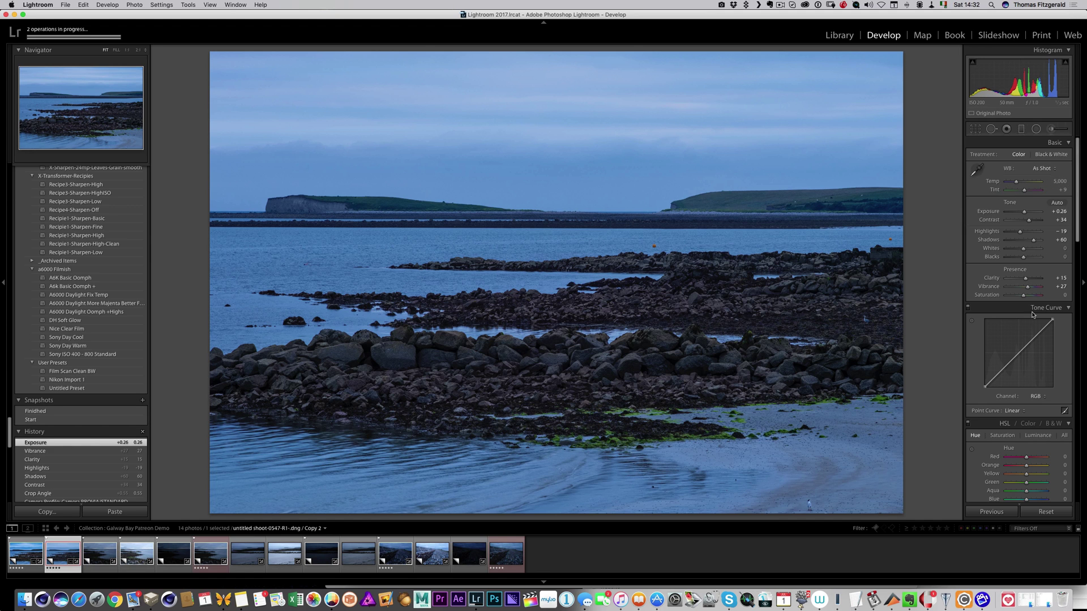
- Set the Dehaze amount for the whole photo to +49
{"action": "scroll", "coordinate": [1027, 306], "scroll_direction": "down", "scroll_amount": 10}
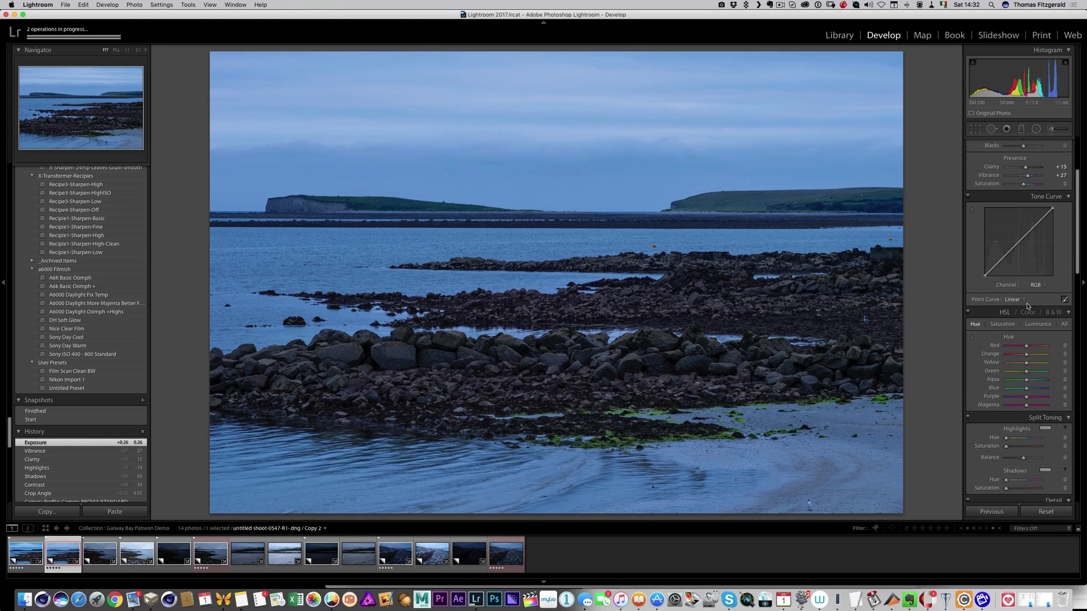
{"action": "scroll", "coordinate": [1027, 305], "scroll_direction": "down", "scroll_amount": 3}
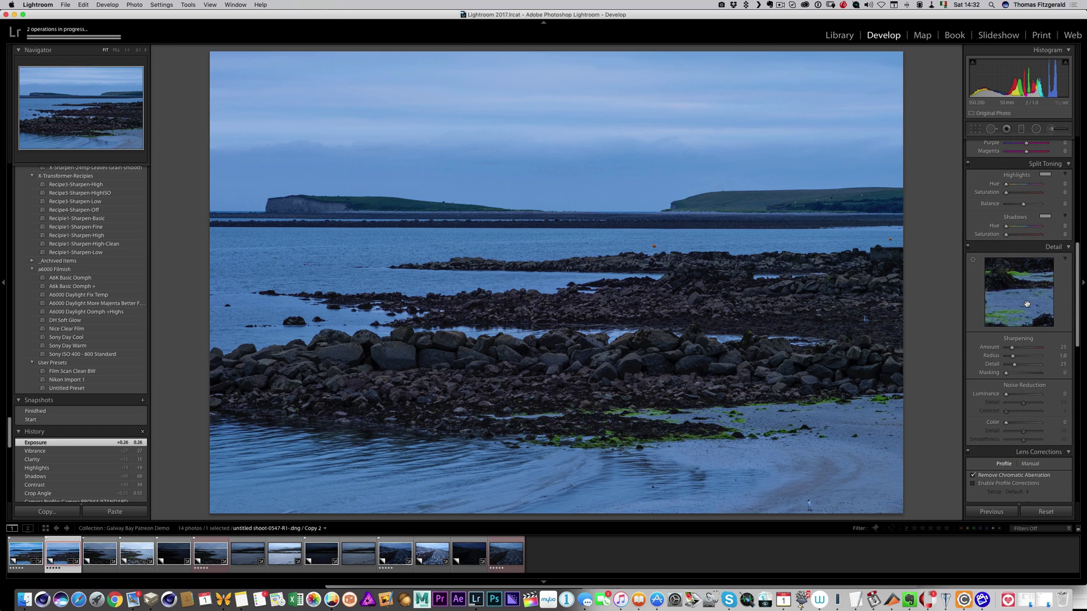
{"action": "scroll", "coordinate": [1027, 304], "scroll_direction": "down", "scroll_amount": 5}
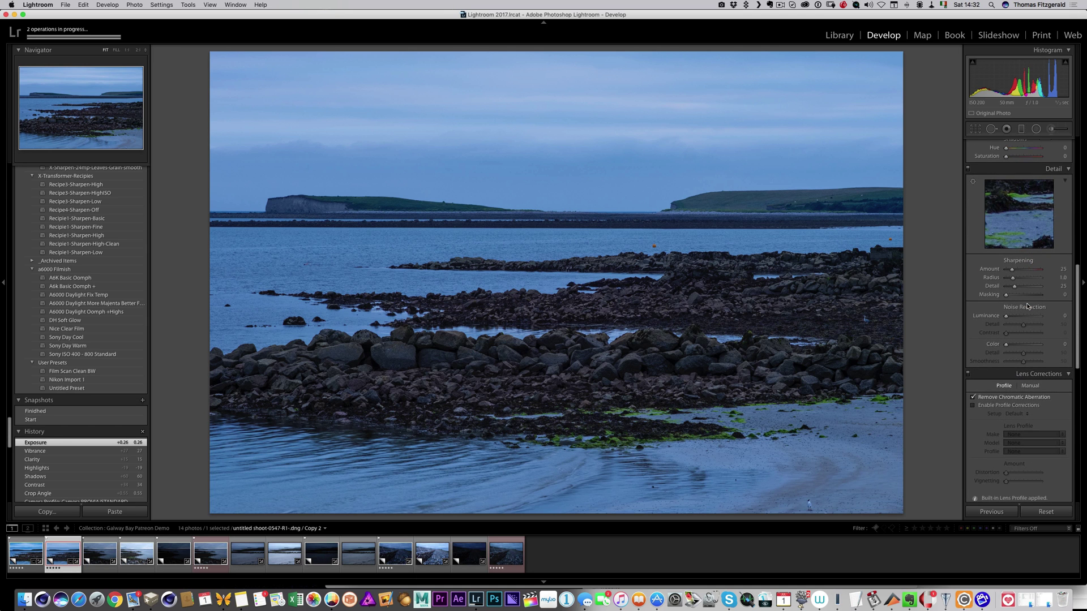
{"action": "scroll", "coordinate": [1027, 307], "scroll_direction": "down", "scroll_amount": 15}
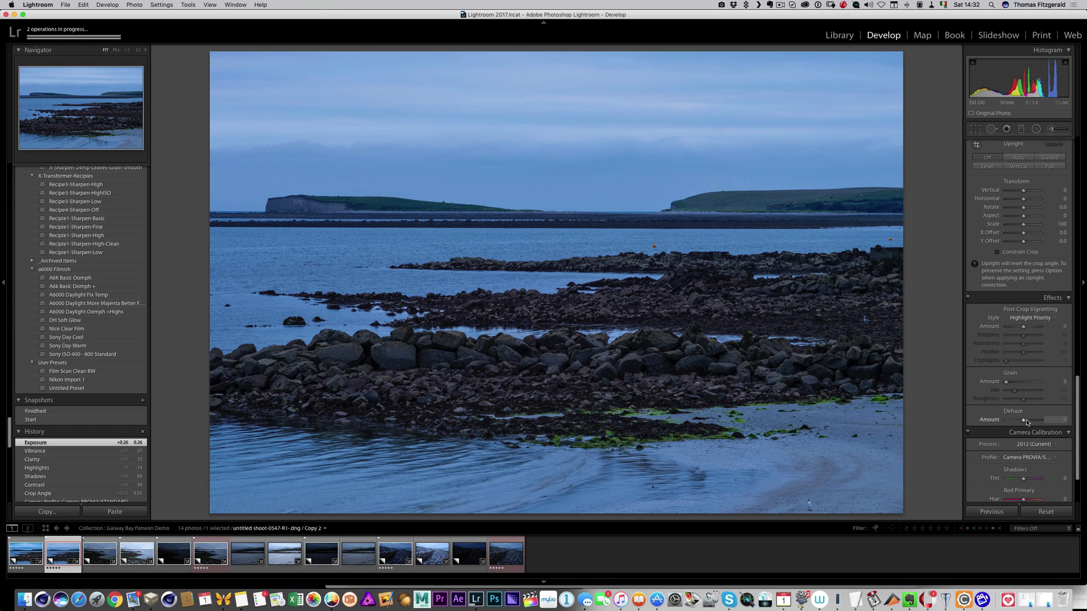
{"action": "left_click_drag", "start_coordinate": [1026, 421], "coordinate": [1033, 422]}
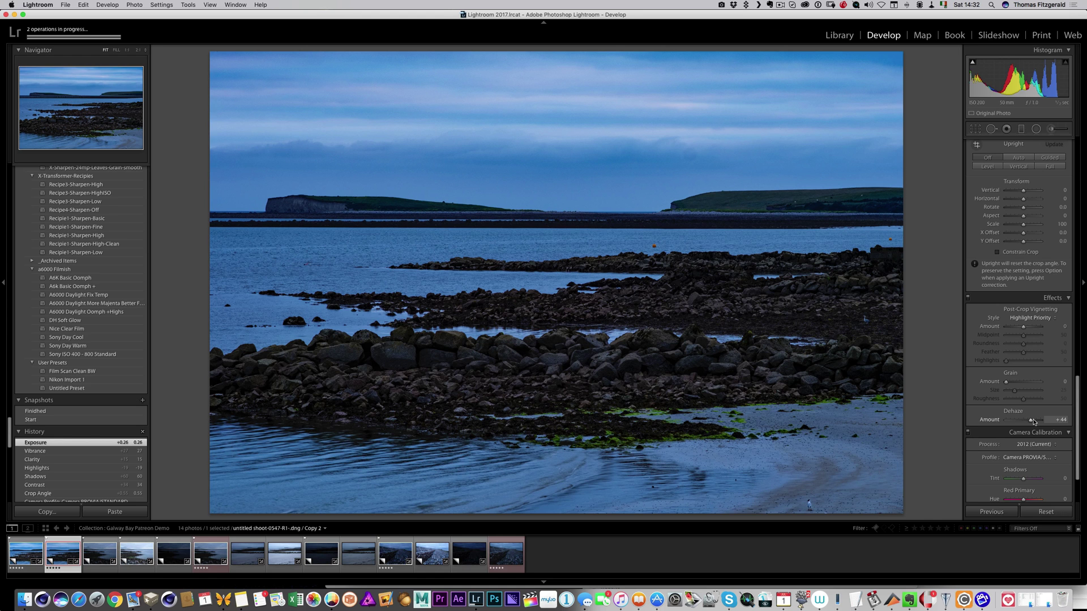
{"action": "left_click_drag", "start_coordinate": [1033, 422], "coordinate": [1034, 422]}
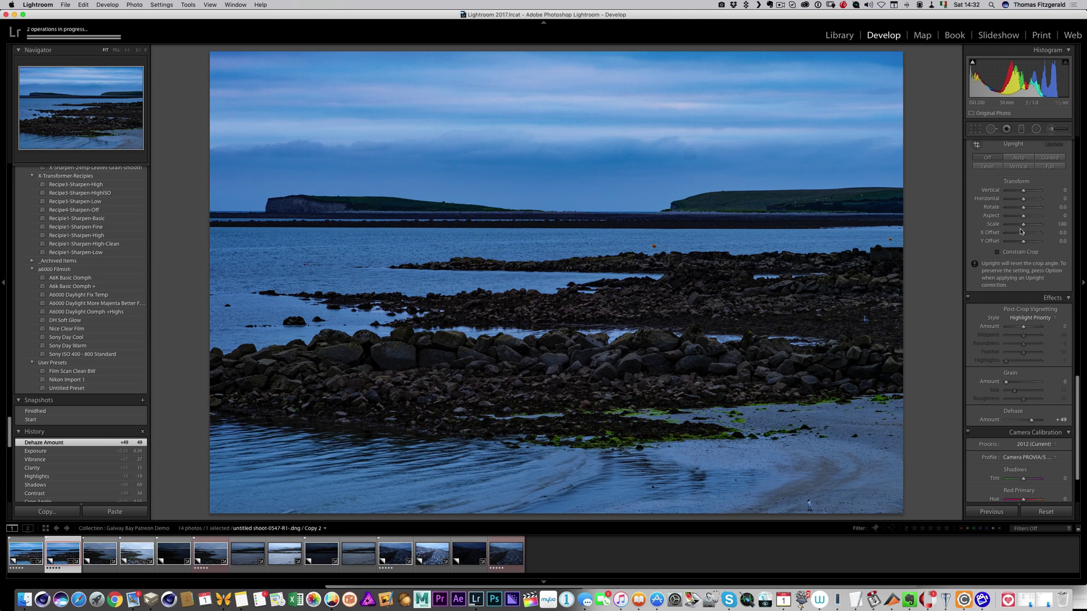
- Raise the basic Clarity to +24 and Shadows to +92 to bring back detail in the dark rocks
{"action": "scroll", "coordinate": [1021, 232], "scroll_direction": "up", "scroll_amount": 5}
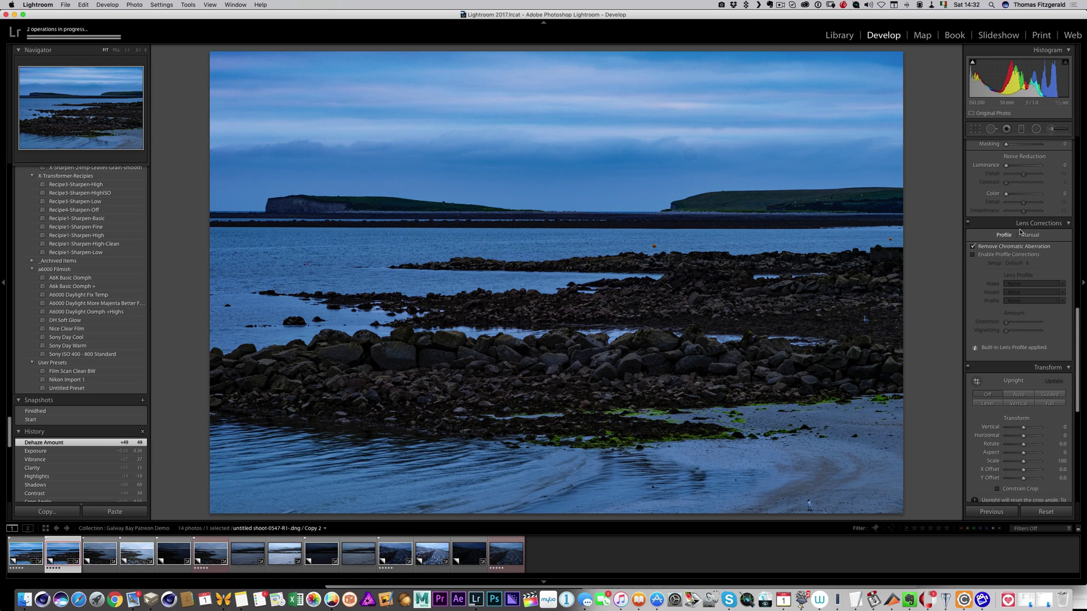
{"action": "scroll", "coordinate": [1020, 232], "scroll_direction": "up", "scroll_amount": 15}
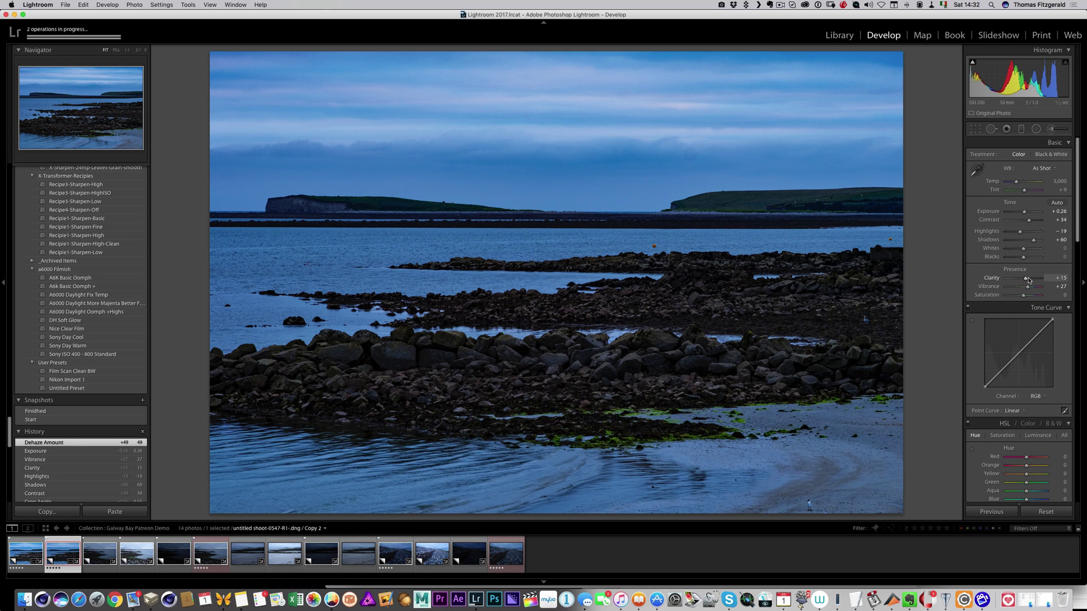
{"action": "left_click_drag", "start_coordinate": [1027, 279], "coordinate": [1030, 280]}
{"action": "left_click_drag", "start_coordinate": [1034, 242], "coordinate": [1040, 243]}
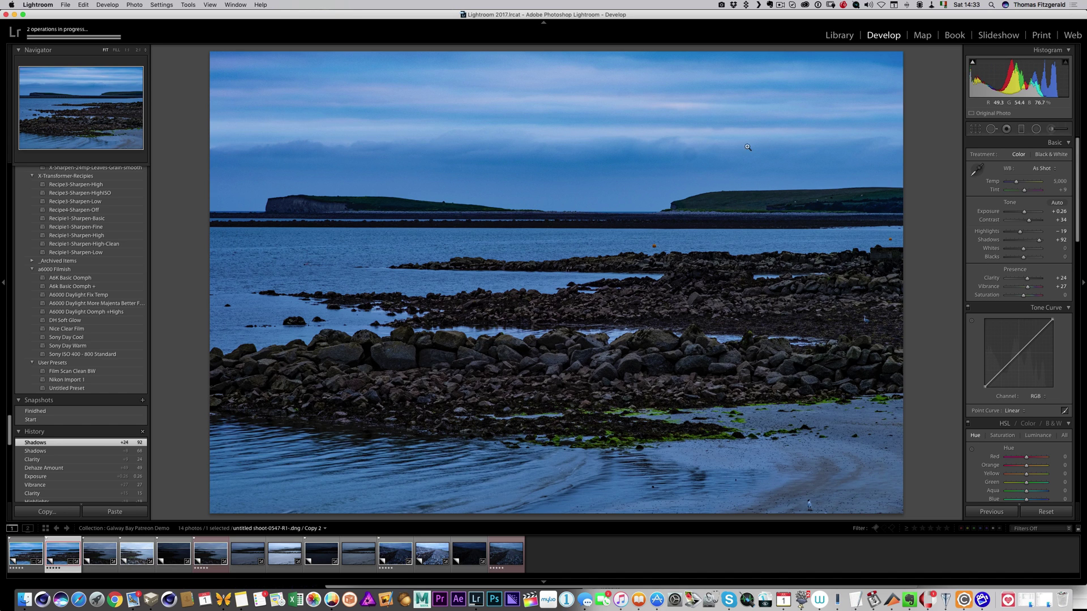
- Add a graduated filter from the sky down to the horizon with Clarity 20 and Dehaze 28
{"action": "left_click", "coordinate": [1021, 128]}
{"action": "left_click_drag", "start_coordinate": [651, 122], "coordinate": [649, 228]}
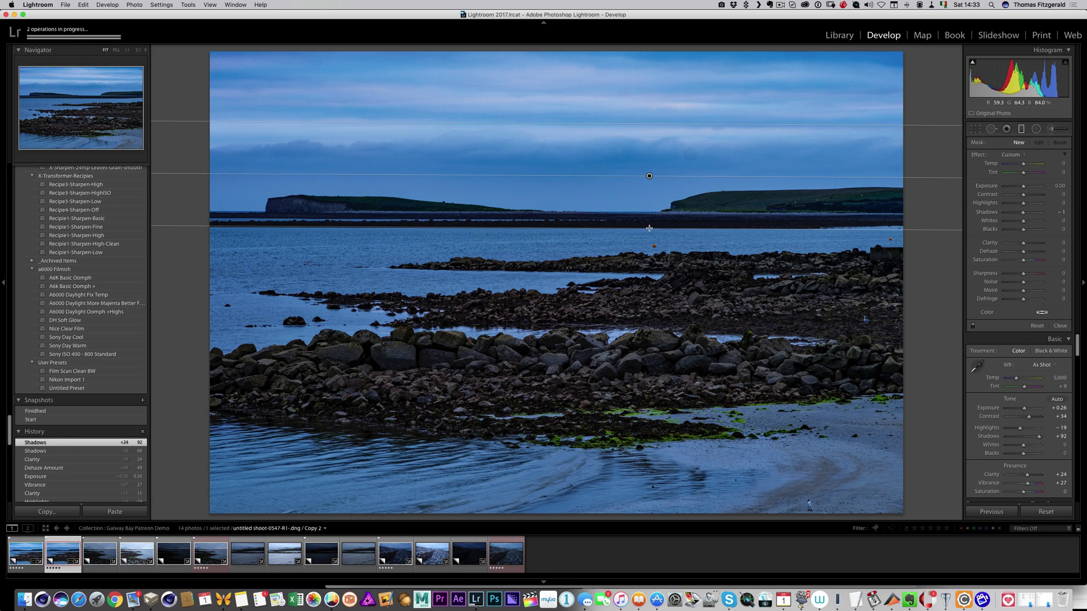
{"action": "left_click_drag", "start_coordinate": [1023, 242], "coordinate": [1026, 245]}
{"action": "left_click", "coordinate": [1029, 253]}
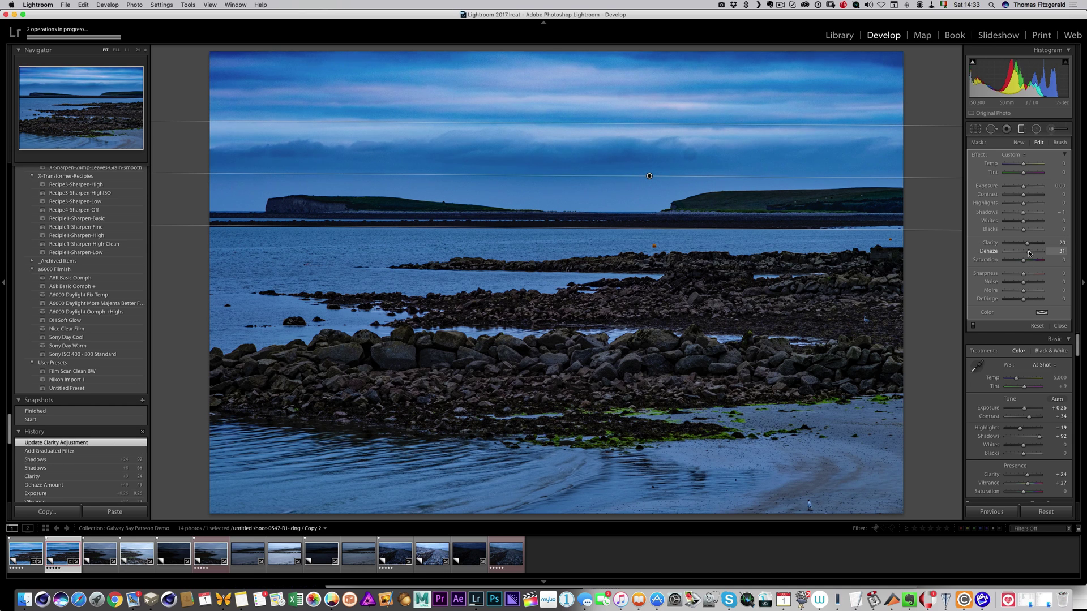
{"action": "left_click_drag", "start_coordinate": [1029, 253], "coordinate": [1028, 253]}
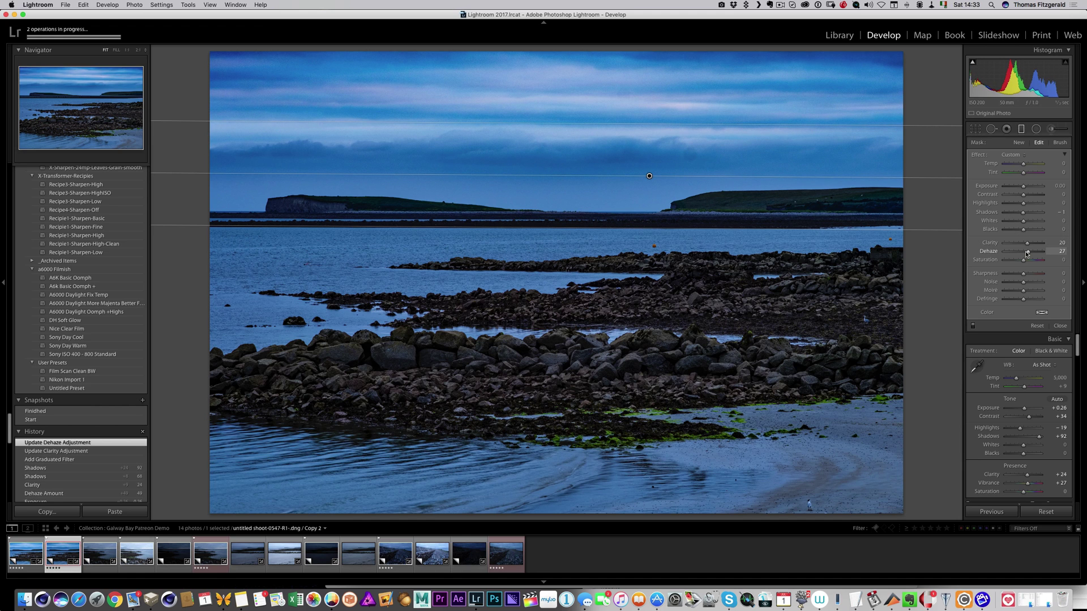
{"action": "left_click_drag", "start_coordinate": [1027, 255], "coordinate": [1027, 254]}
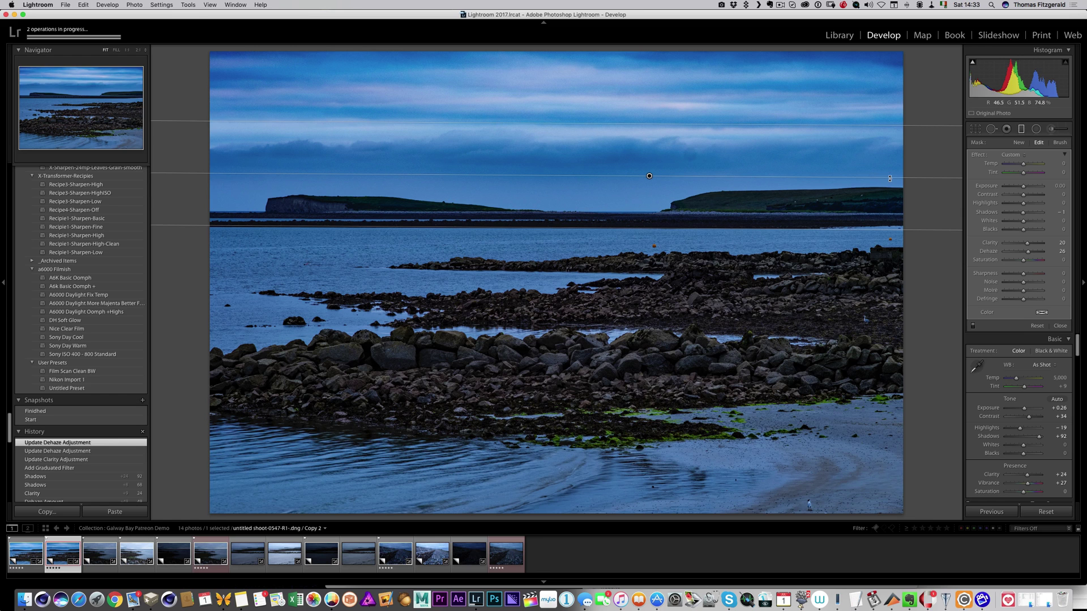
- Rotate the sky's graduated filter level with the horizon, extend its upper edge higher and close the filter
{"action": "left_click_drag", "start_coordinate": [890, 179], "coordinate": [889, 177]}
{"action": "left_click_drag", "start_coordinate": [740, 124], "coordinate": [741, 110]}
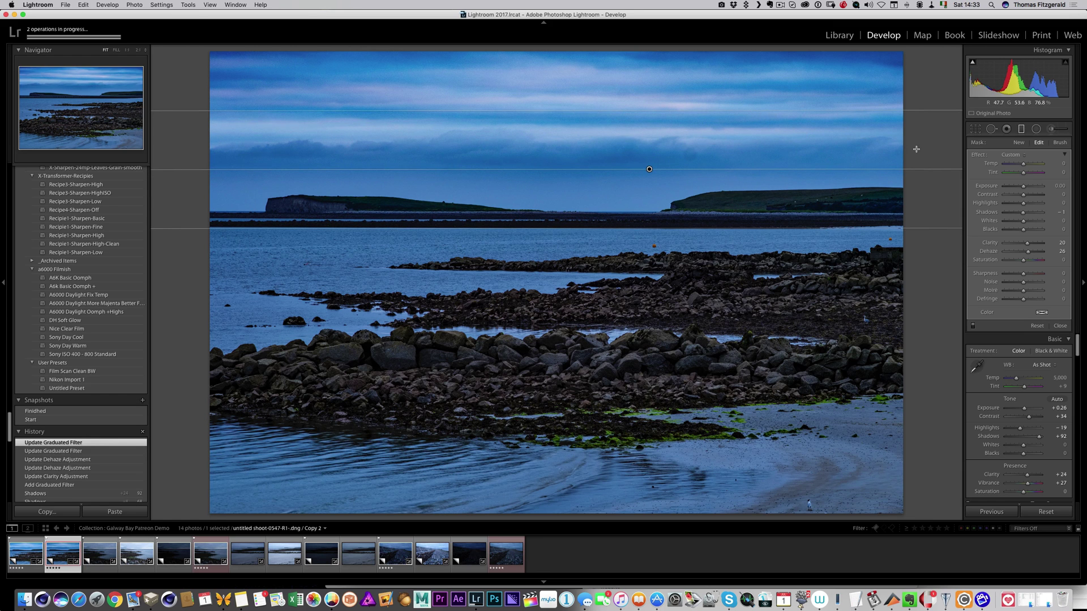
{"action": "left_click", "coordinate": [1020, 130]}
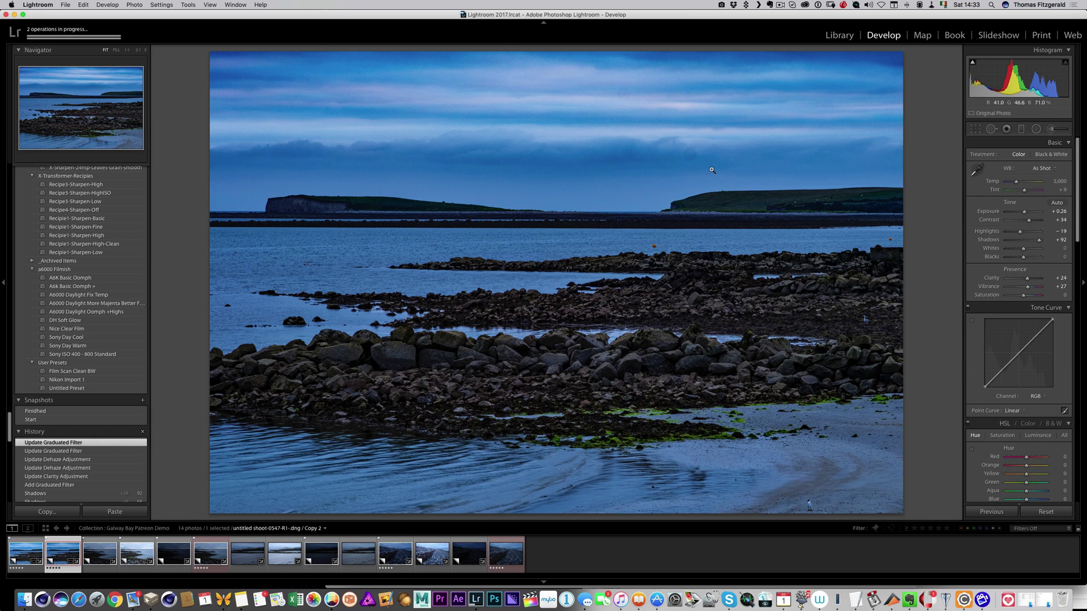
- Clone out the dark sensor spot in the sky above the headland with Spot Removal and check the surrounding sky
{"action": "left_click", "coordinate": [691, 154]}
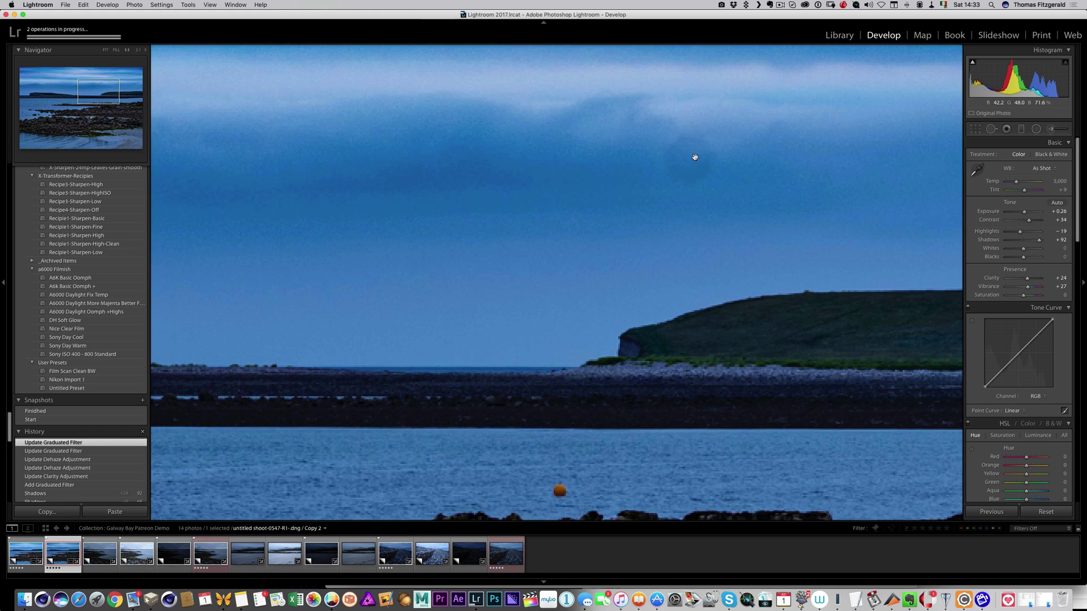
{"action": "left_click", "coordinate": [990, 128]}
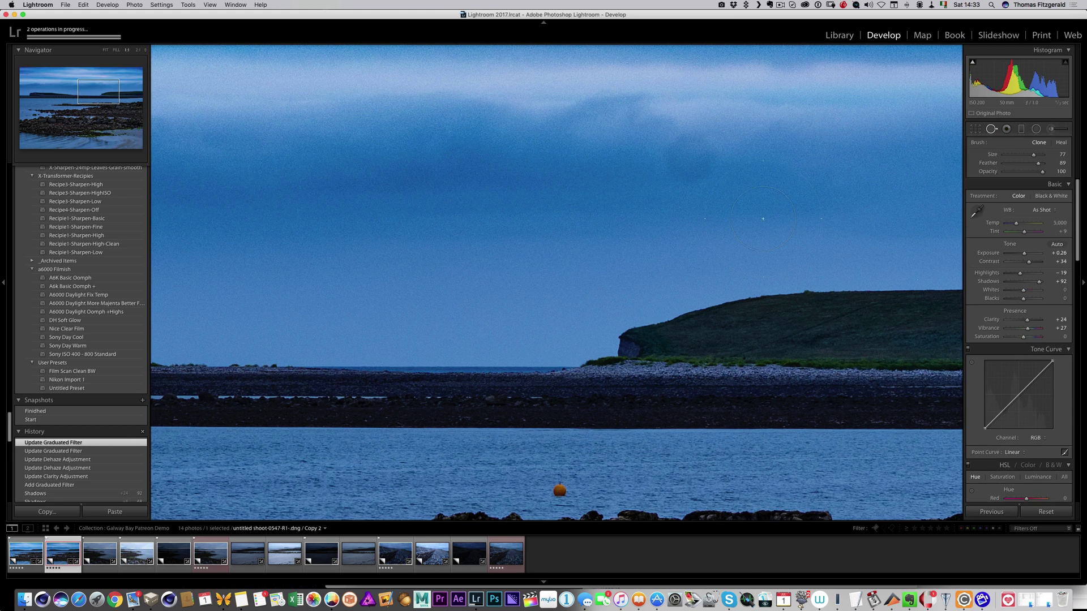
{"action": "left_click", "coordinate": [689, 160]}
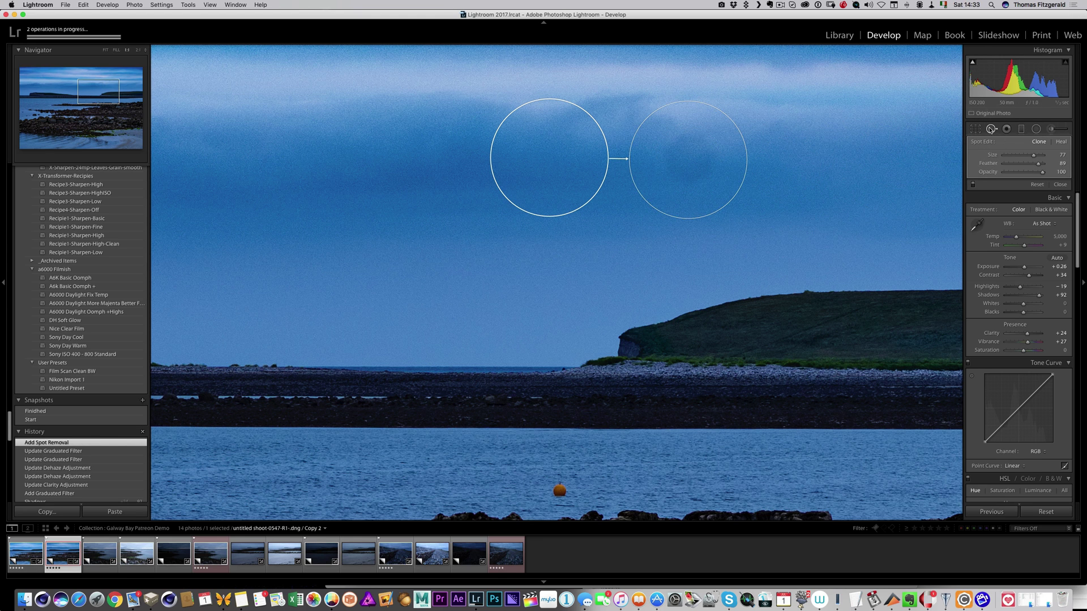
{"action": "left_click", "coordinate": [991, 129]}
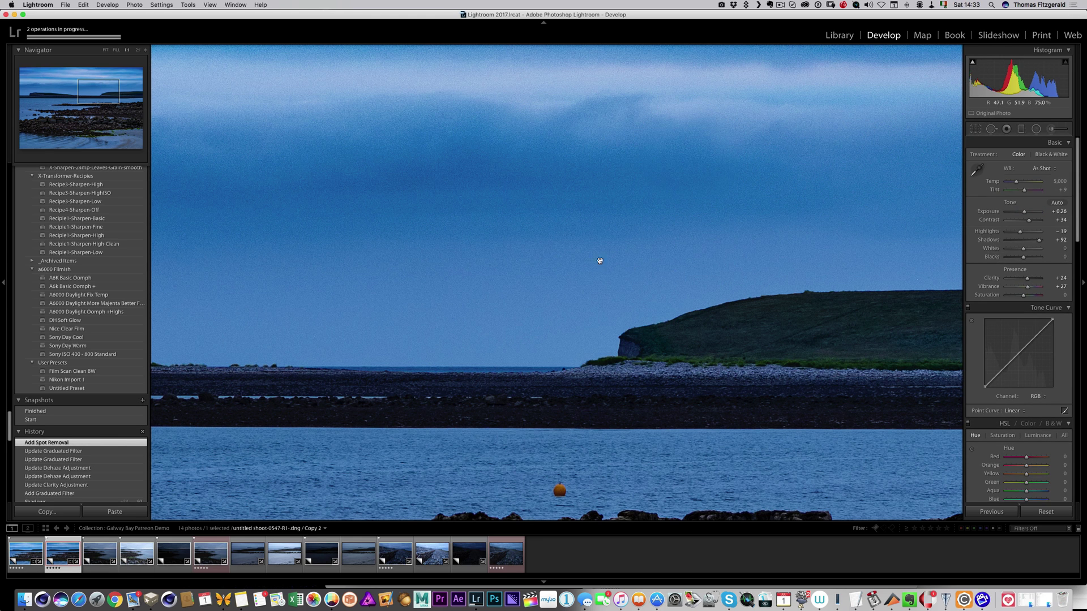
{"action": "left_click_drag", "start_coordinate": [598, 259], "coordinate": [733, 238]}
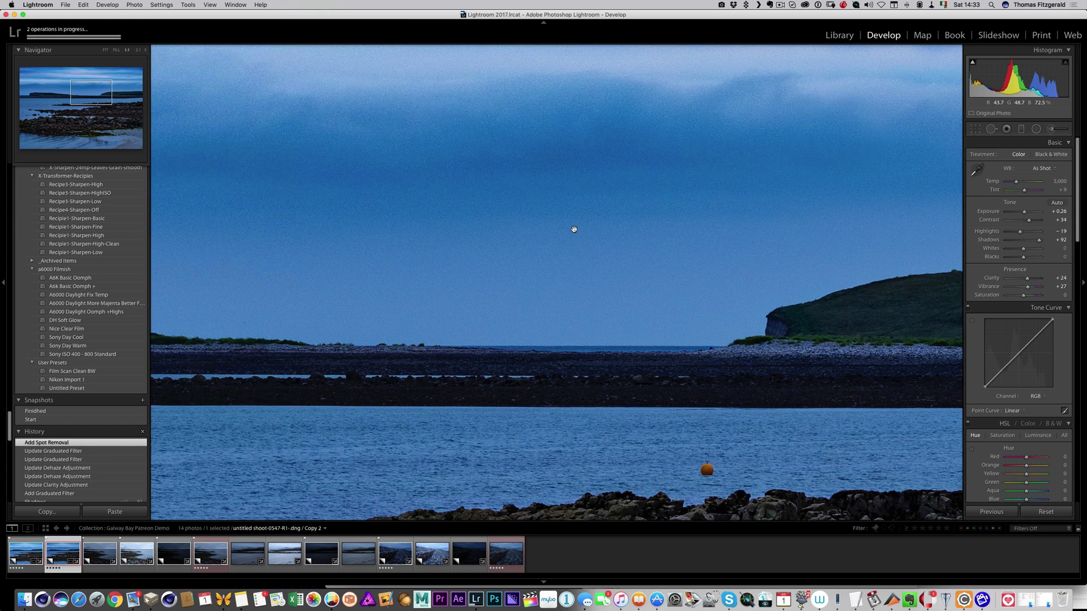
{"action": "left_click", "coordinate": [630, 229]}
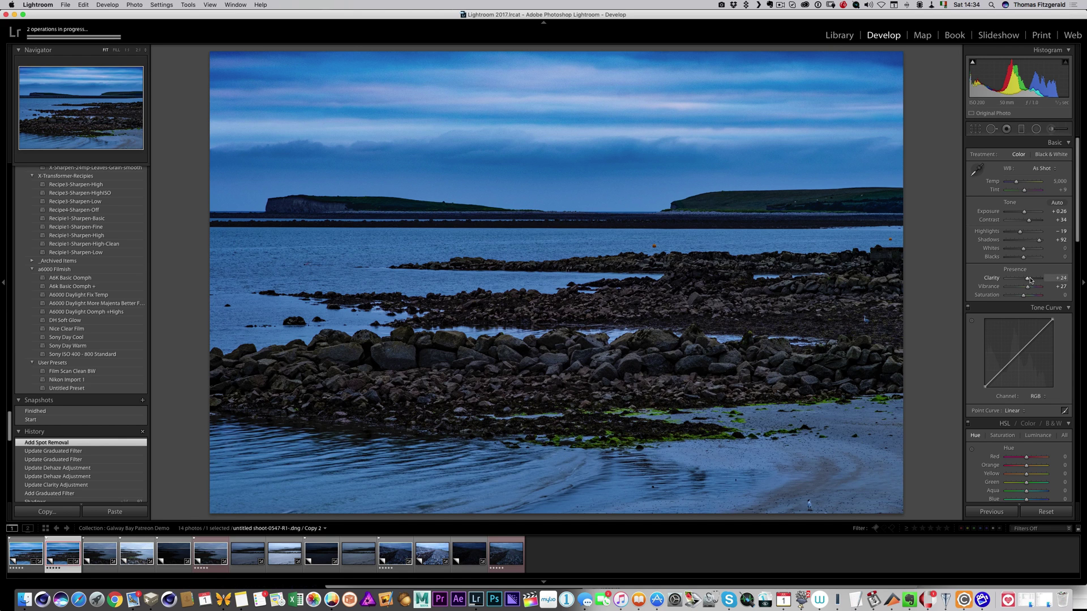
- Fine-tune the whole photo by setting Clarity to +28 and Whites to +2
{"action": "left_click_drag", "start_coordinate": [1030, 280], "coordinate": [1031, 280]}
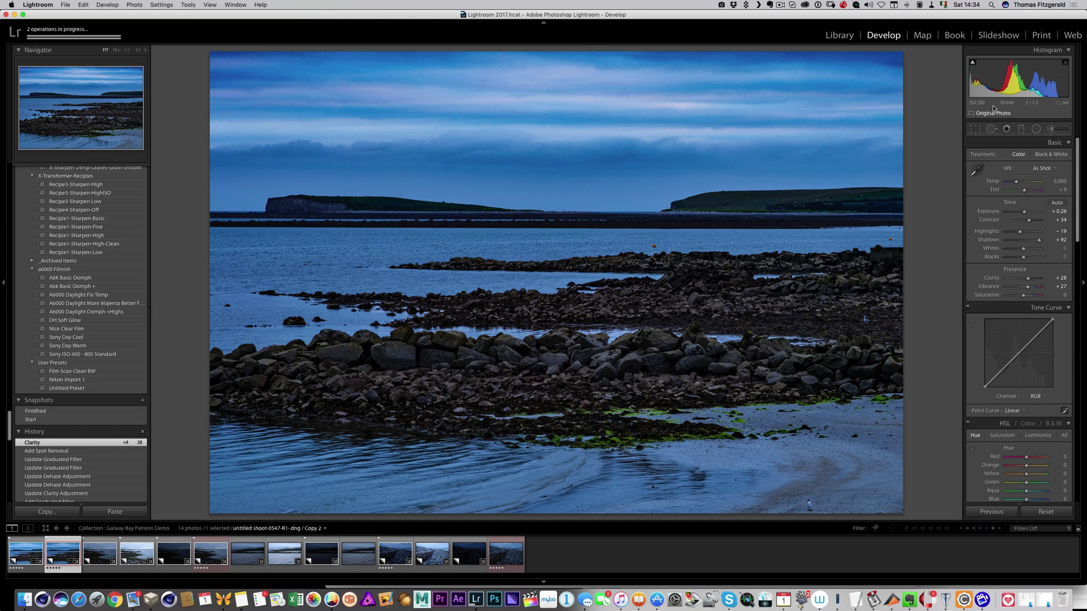
{"action": "left_click_drag", "start_coordinate": [1056, 248], "coordinate": [1058, 248]}
- Hide the side panels and compare how the photo looks against white and dark gray background colors
{"action": "right_click", "coordinate": [926, 167]}
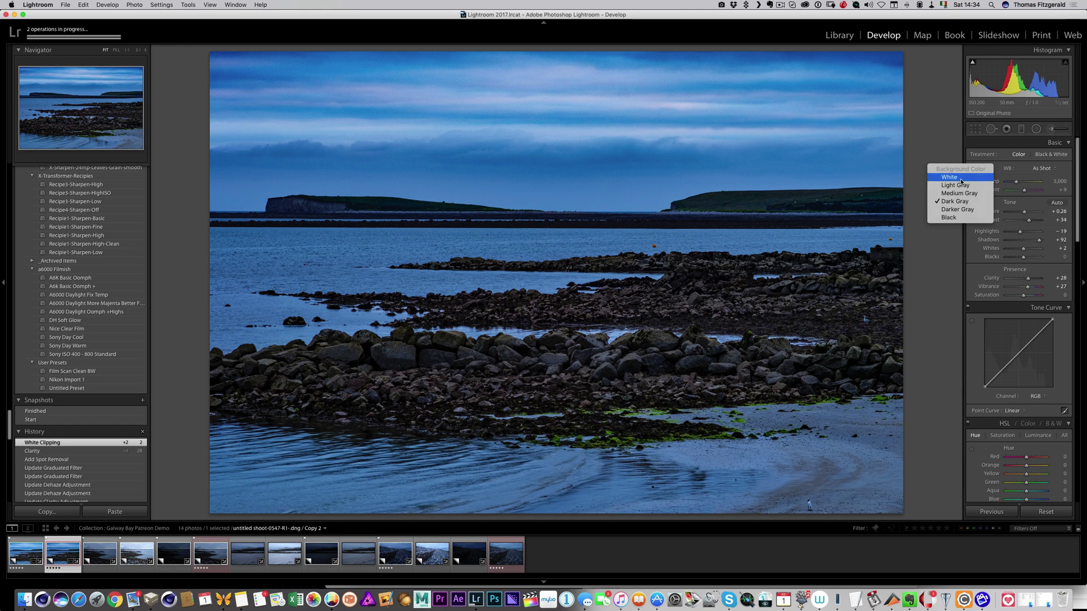
{"action": "left_click", "coordinate": [962, 211]}
{"action": "key", "text": "Tab"}
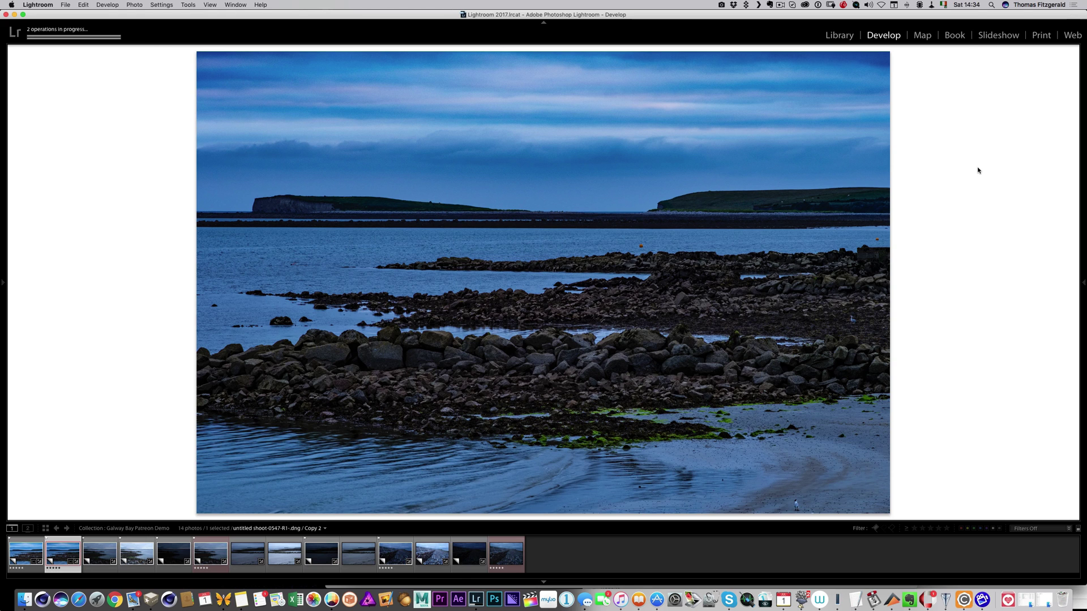
{"action": "right_click", "coordinate": [940, 170]}
{"action": "left_click", "coordinate": [964, 205]}
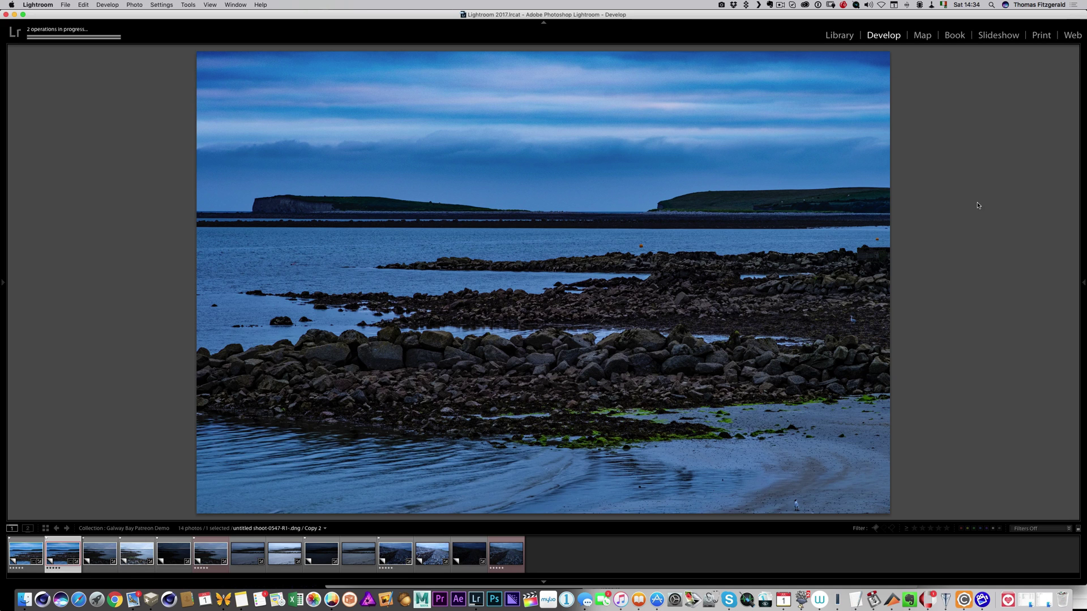
{"action": "right_click", "coordinate": [951, 188]}
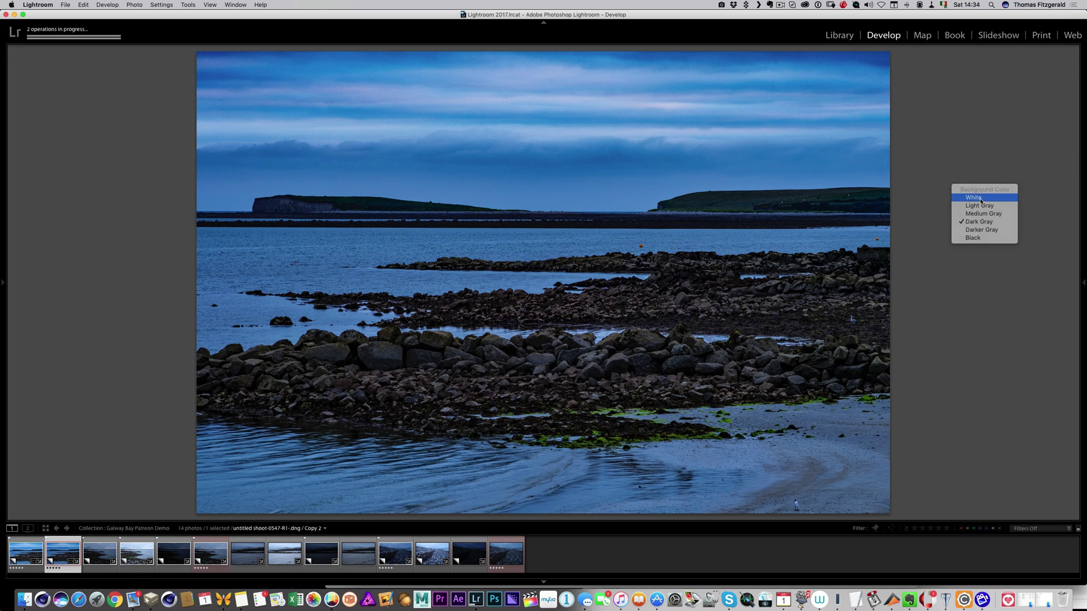
{"action": "left_click", "coordinate": [974, 196]}
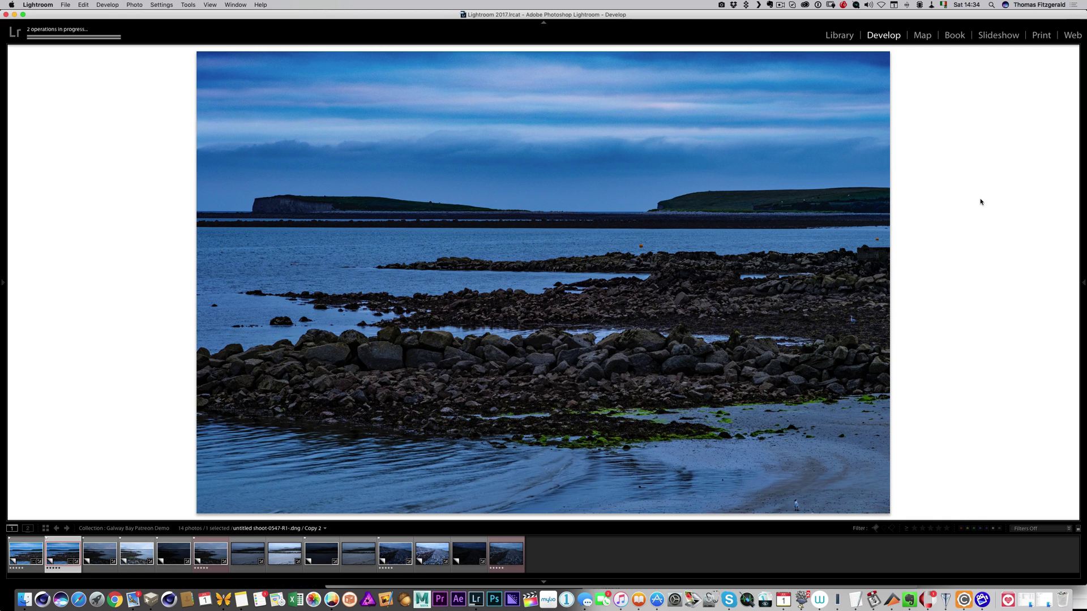
- Set the background color around the photo to Medium Gray and bring the side panels back
{"action": "right_click", "coordinate": [976, 200]}
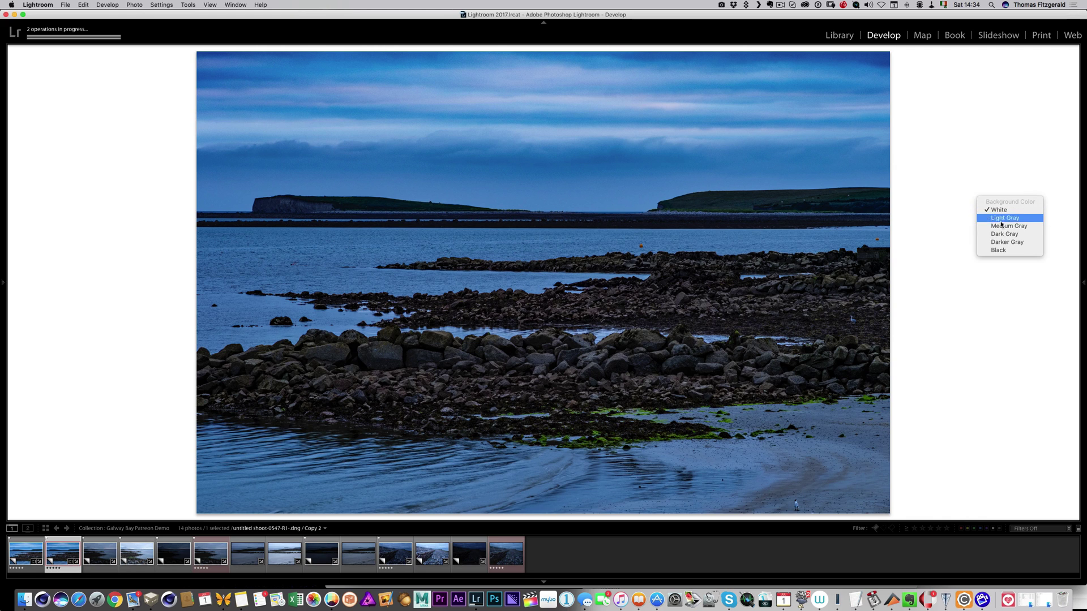
{"action": "left_click", "coordinate": [1017, 226]}
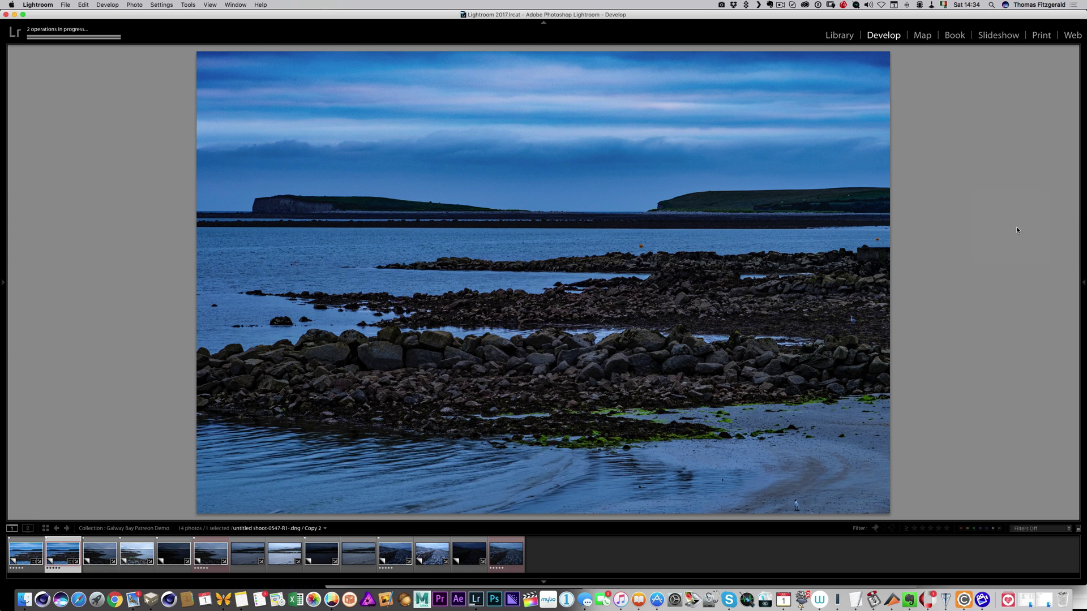
{"action": "key", "text": "Tab"}
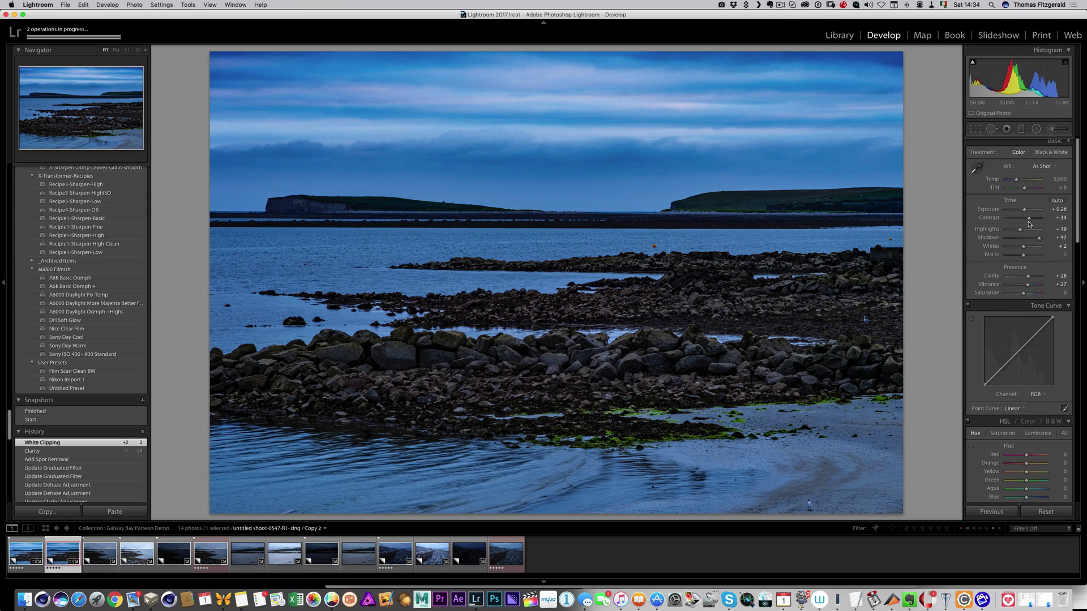
- Raise the seascape photo's Whites to +31
{"action": "scroll", "coordinate": [1033, 227], "scroll_direction": "down", "scroll_amount": 1}
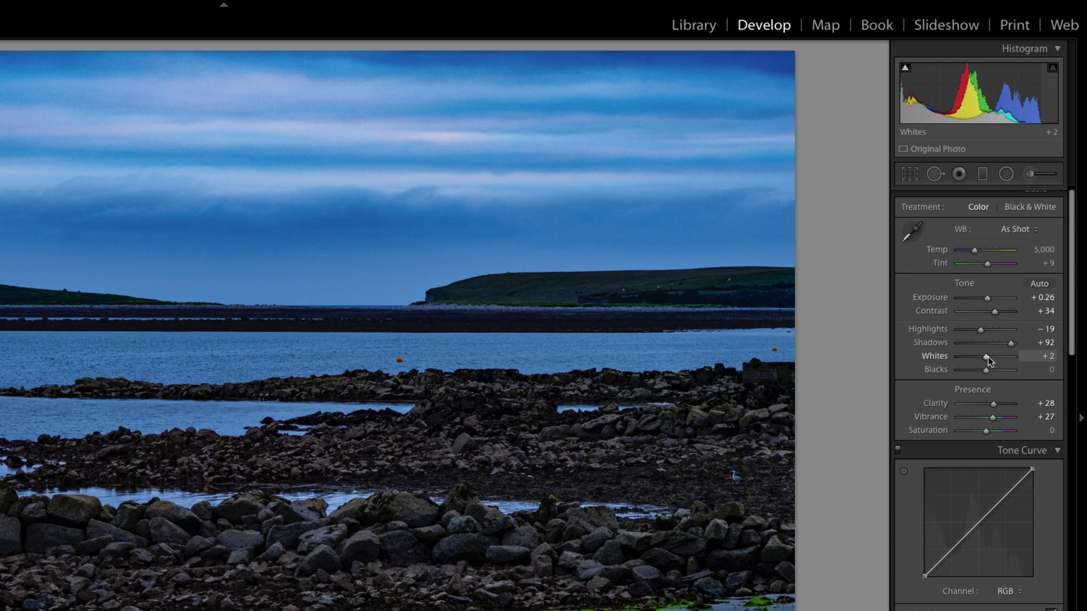
{"action": "left_click_drag", "start_coordinate": [988, 356], "coordinate": [995, 357]}
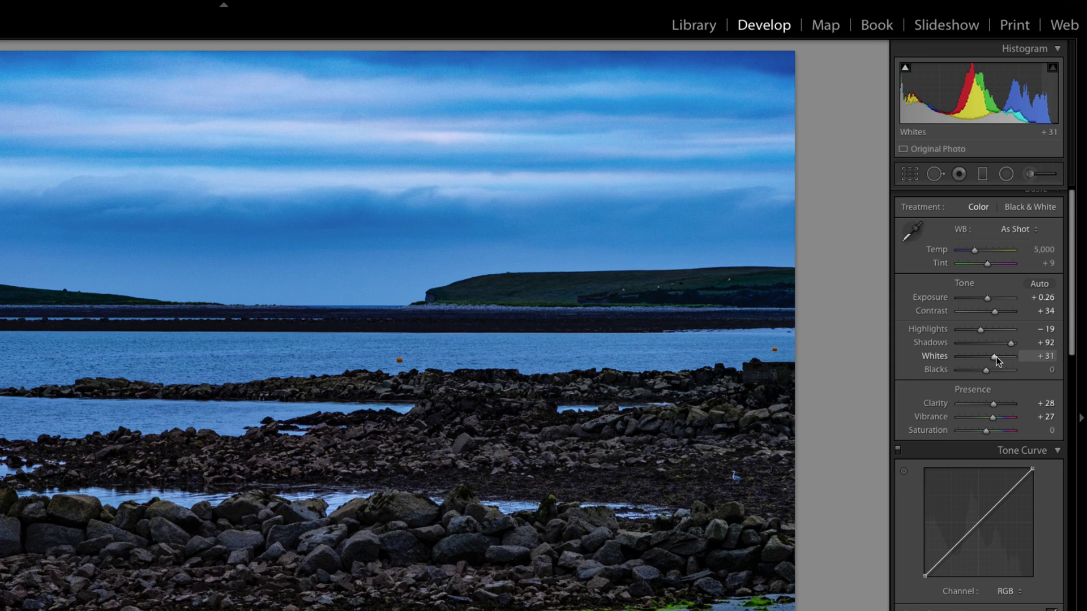
{"action": "left_click_drag", "start_coordinate": [996, 357], "coordinate": [997, 356]}
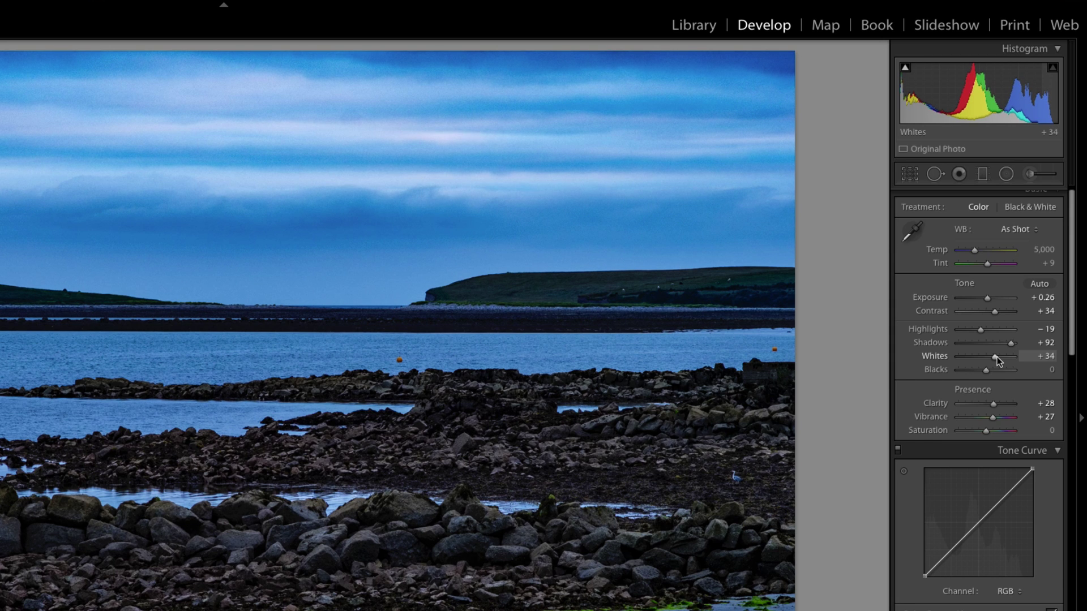
{"action": "left_click_drag", "start_coordinate": [996, 356], "coordinate": [995, 357]}
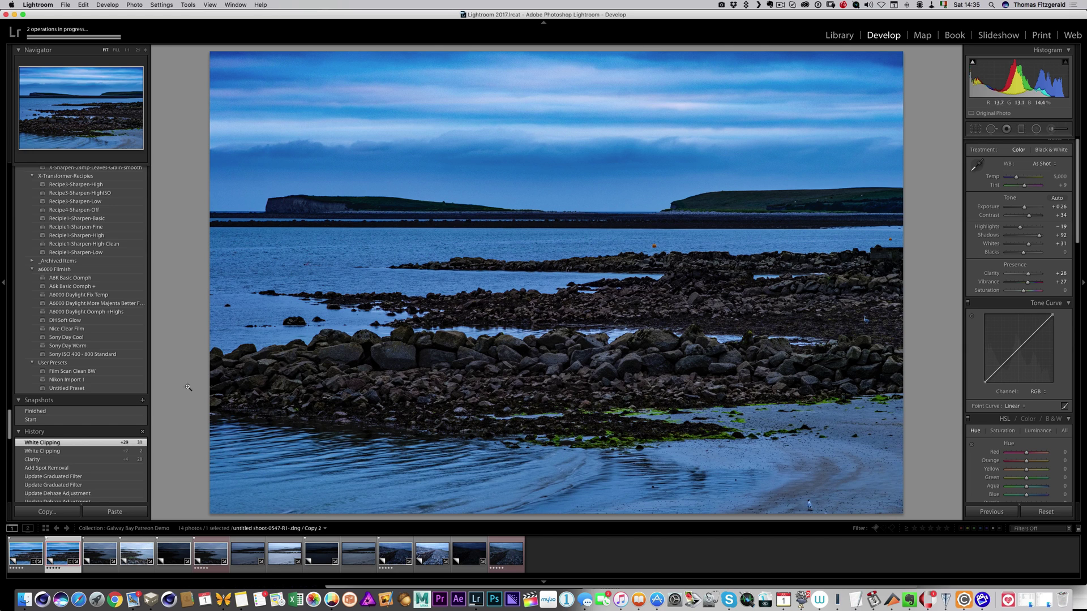
- Compare the edit with the earlier Crop Angle state in the history, then return to the latest White Clipping state
{"action": "scroll", "coordinate": [79, 408], "scroll_direction": "down", "scroll_amount": 10}
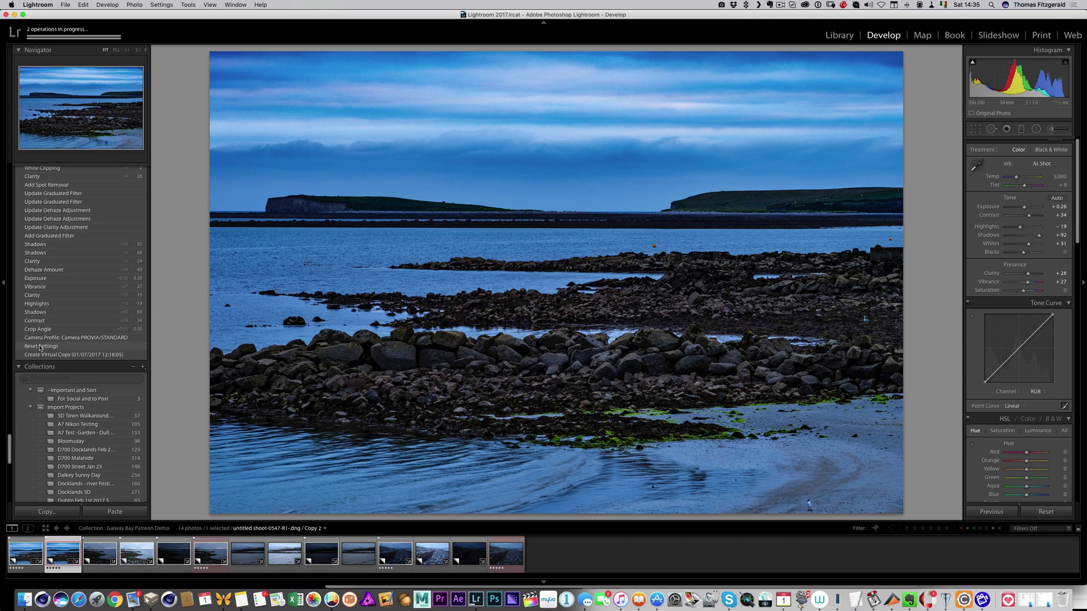
{"action": "left_click", "coordinate": [41, 330]}
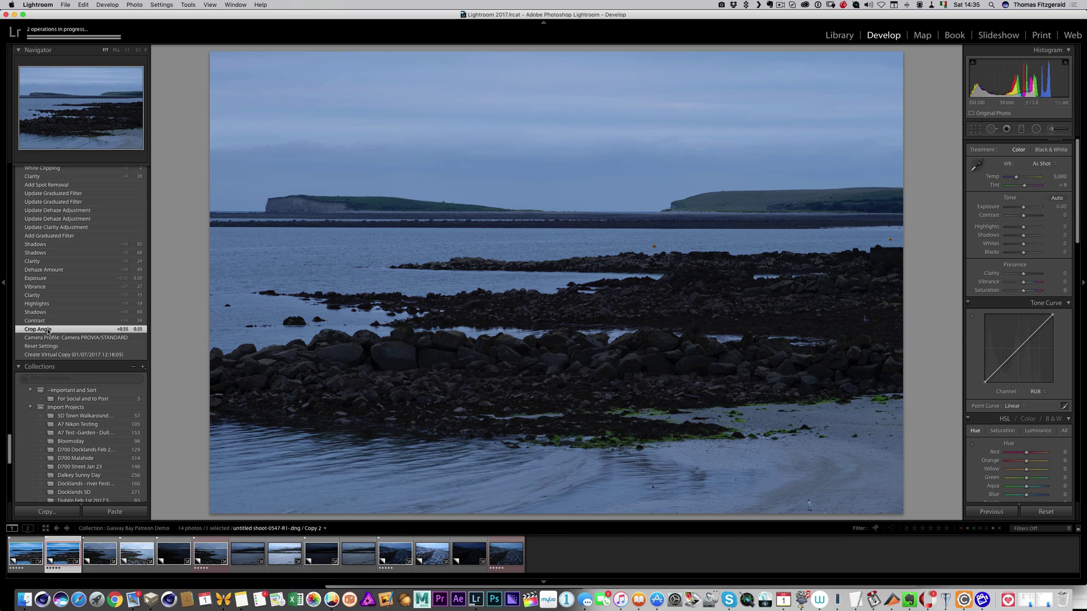
{"action": "scroll", "coordinate": [62, 310], "scroll_direction": "up", "scroll_amount": 2}
{"action": "scroll", "coordinate": [62, 310], "scroll_direction": "up", "scroll_amount": 3}
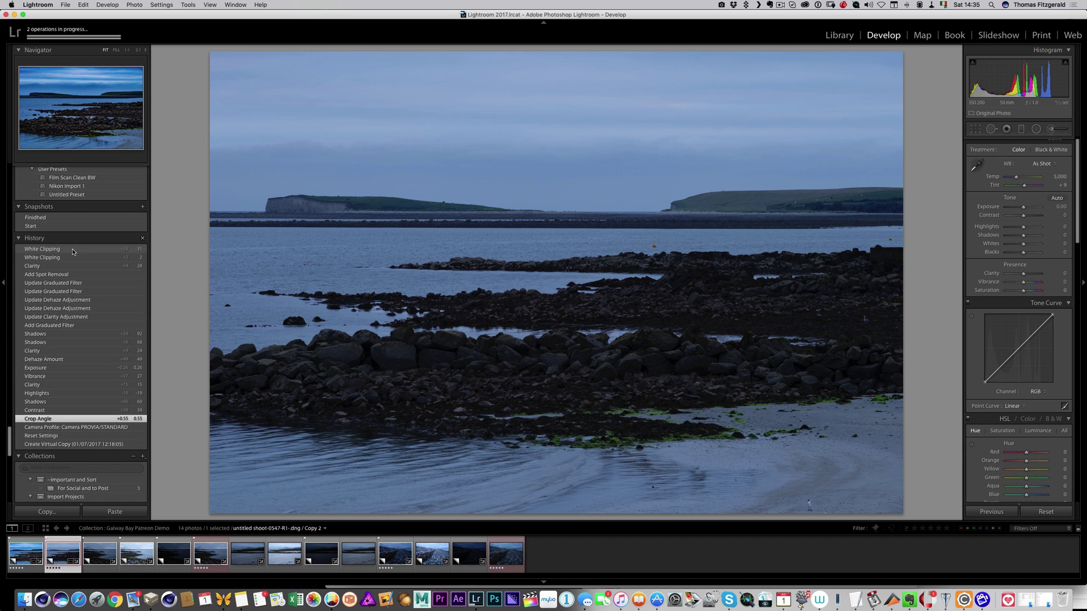
{"action": "left_click", "coordinate": [72, 249]}
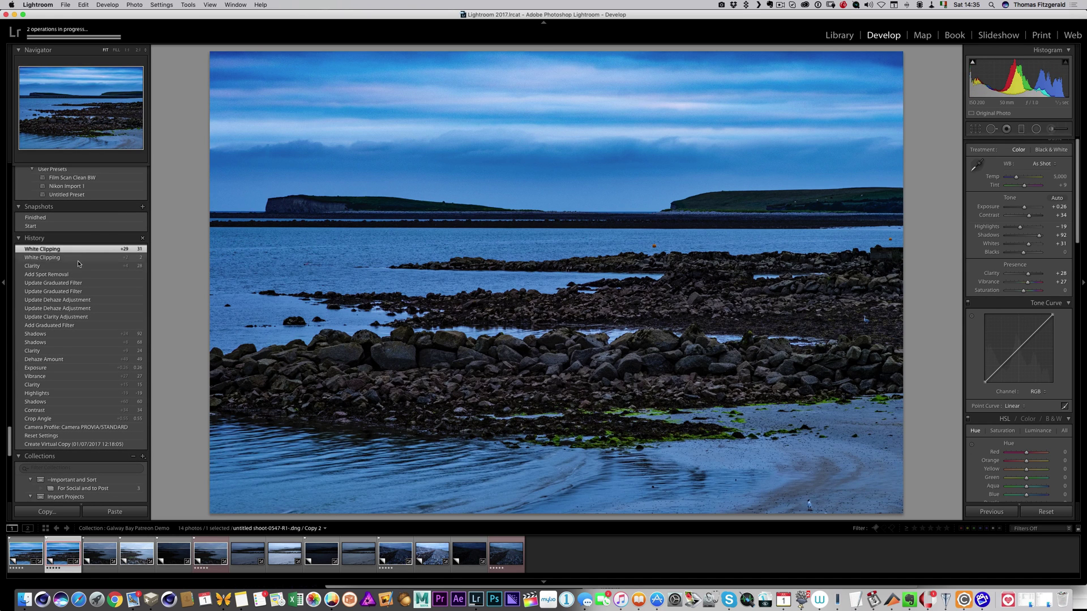
- Examine the three bracketed exposures of the rocky bay, switching repeatedly between the middle and the brightest frame
{"action": "left_click", "coordinate": [102, 554]}
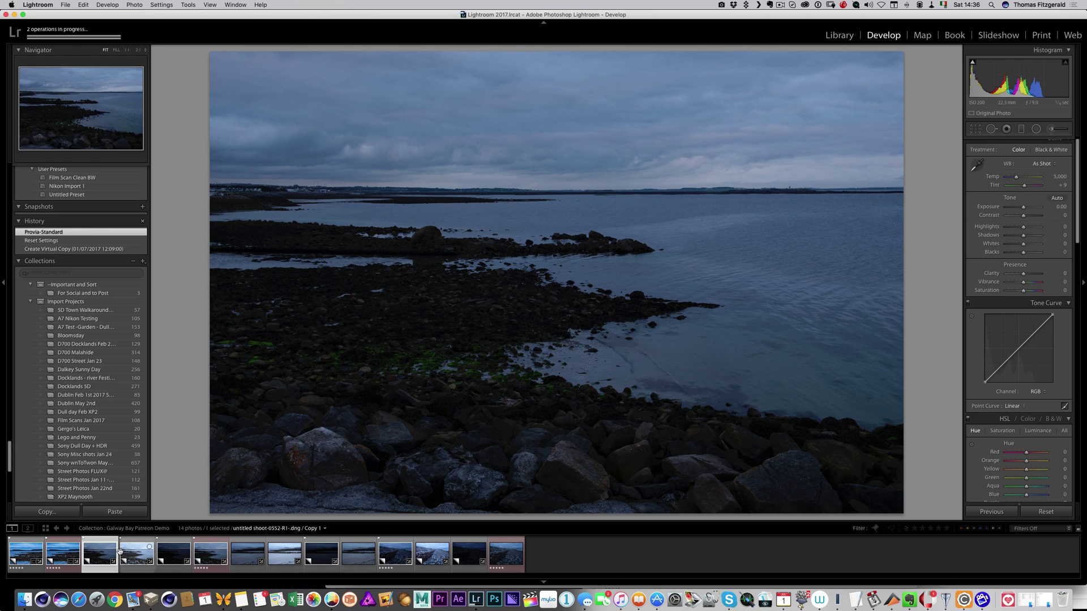
{"action": "left_click", "coordinate": [137, 554]}
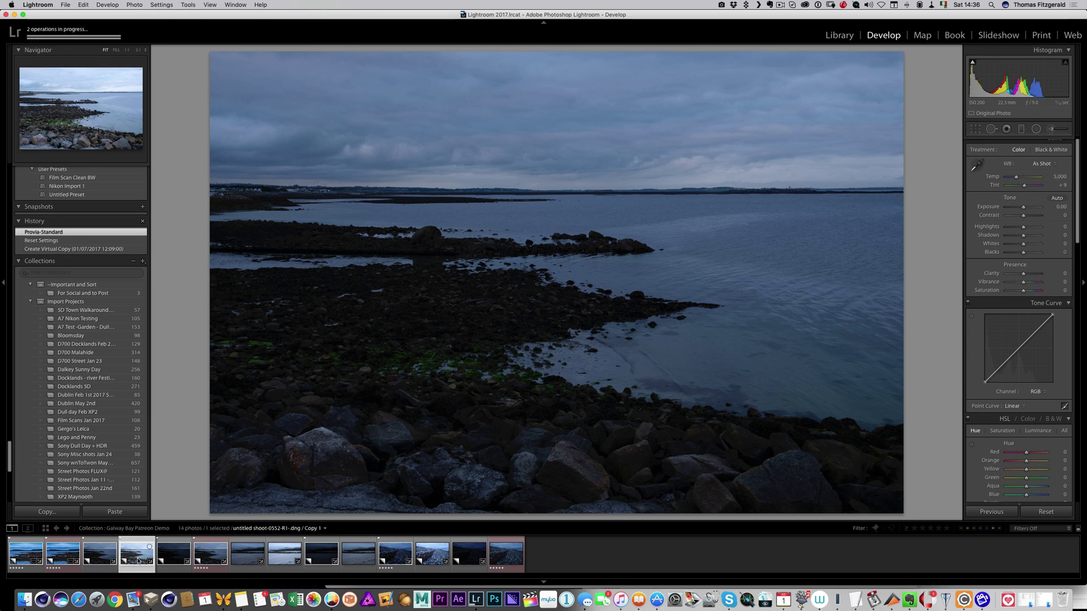
{"action": "left_click", "coordinate": [174, 554]}
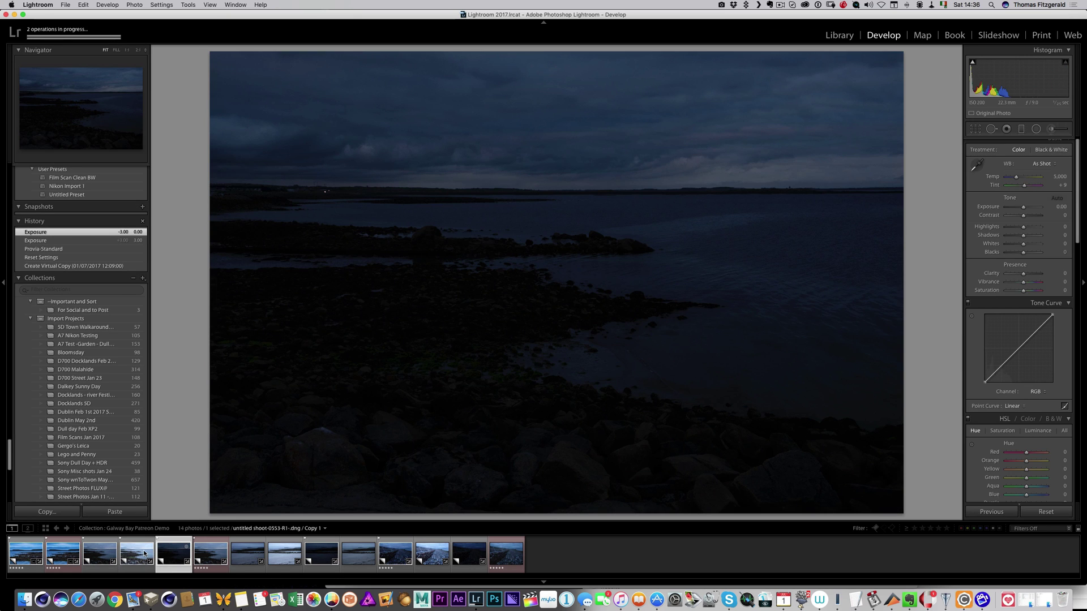
{"action": "left_click", "coordinate": [137, 554]}
{"action": "left_click", "coordinate": [102, 556]}
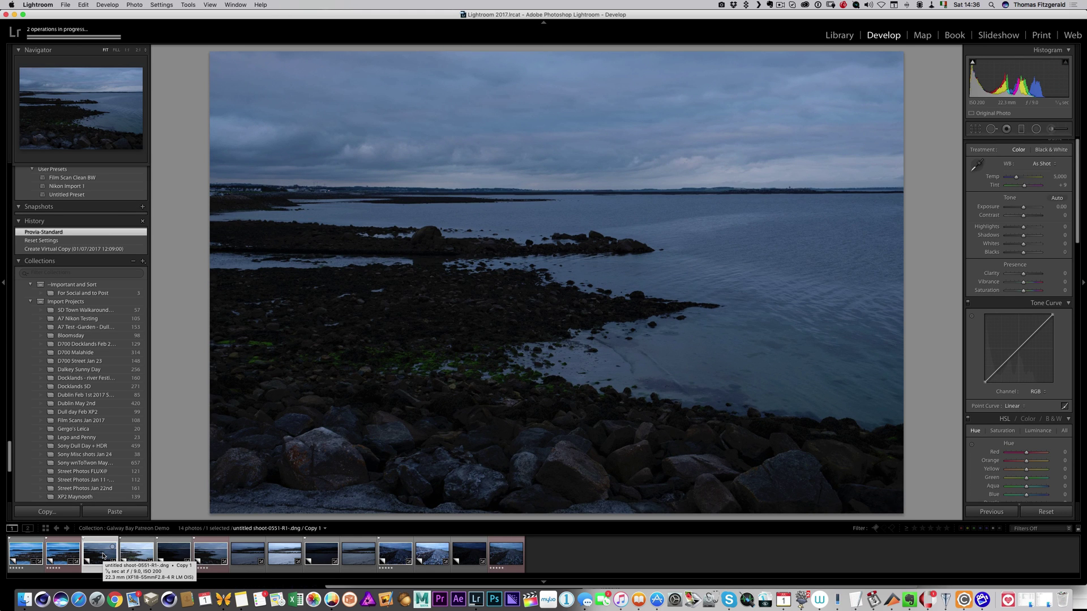
{"action": "key", "text": "Right"}
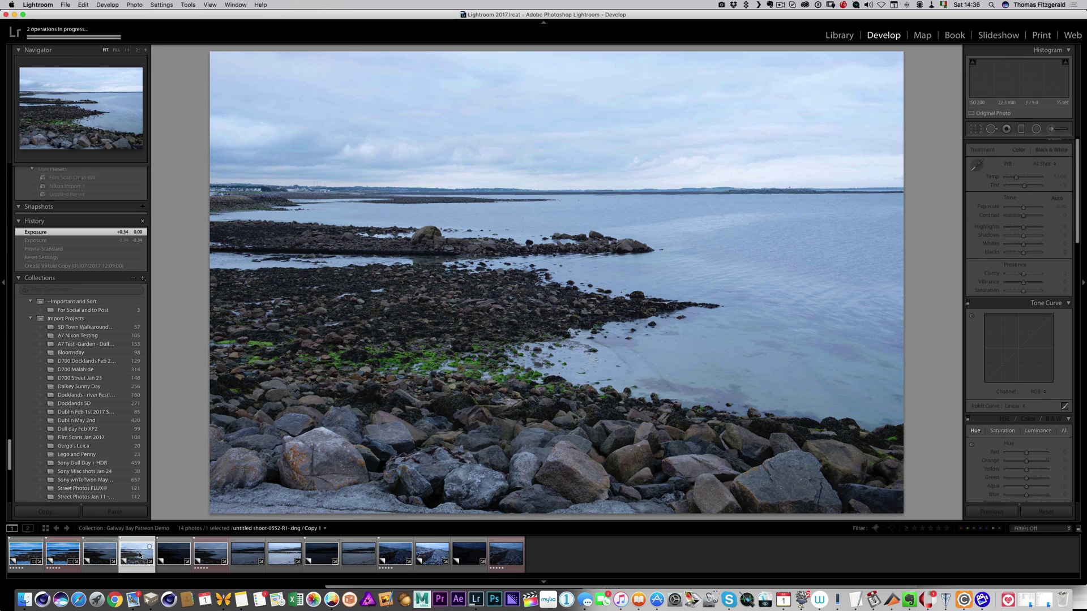
{"action": "left_click", "coordinate": [105, 554]}
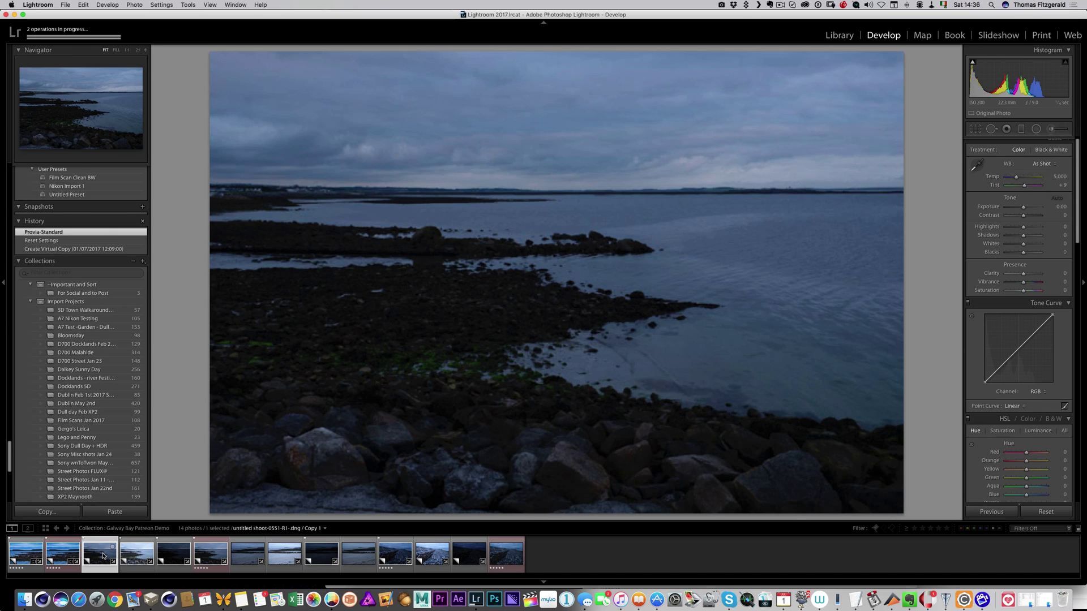
{"action": "left_click", "coordinate": [134, 558]}
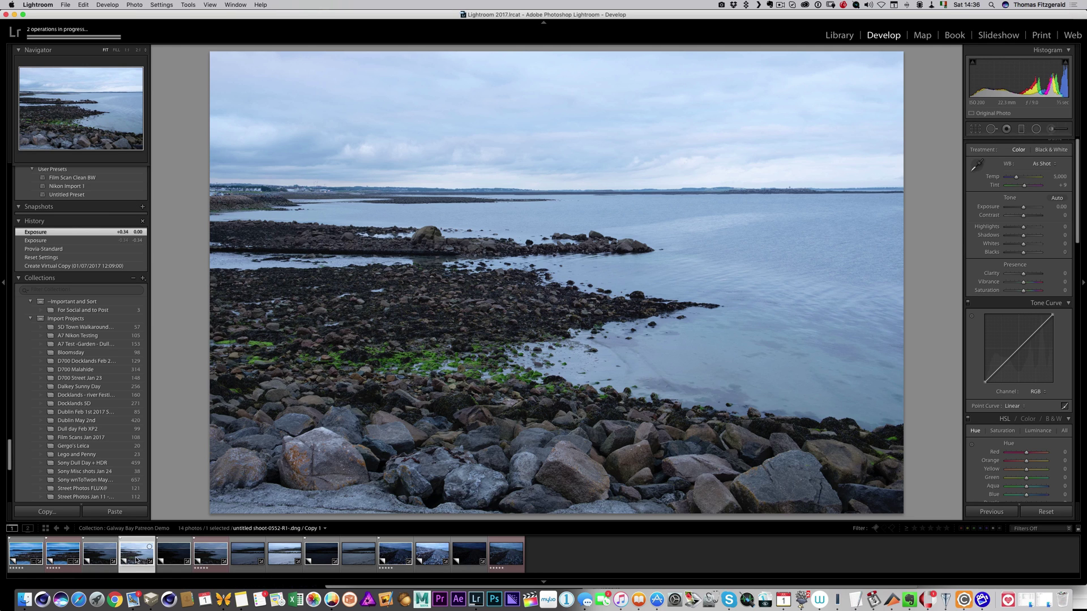
{"action": "left_click", "coordinate": [102, 558]}
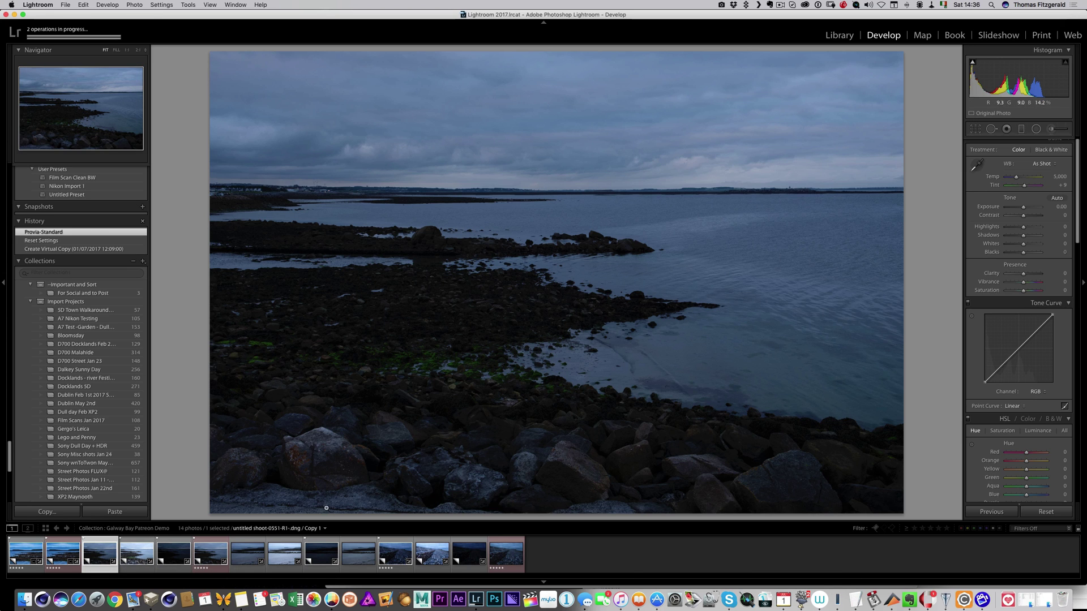
- Compare the brightest and darkest bracketed frames of the rocky bay and view their merged HDR version
{"action": "left_click", "coordinate": [128, 559]}
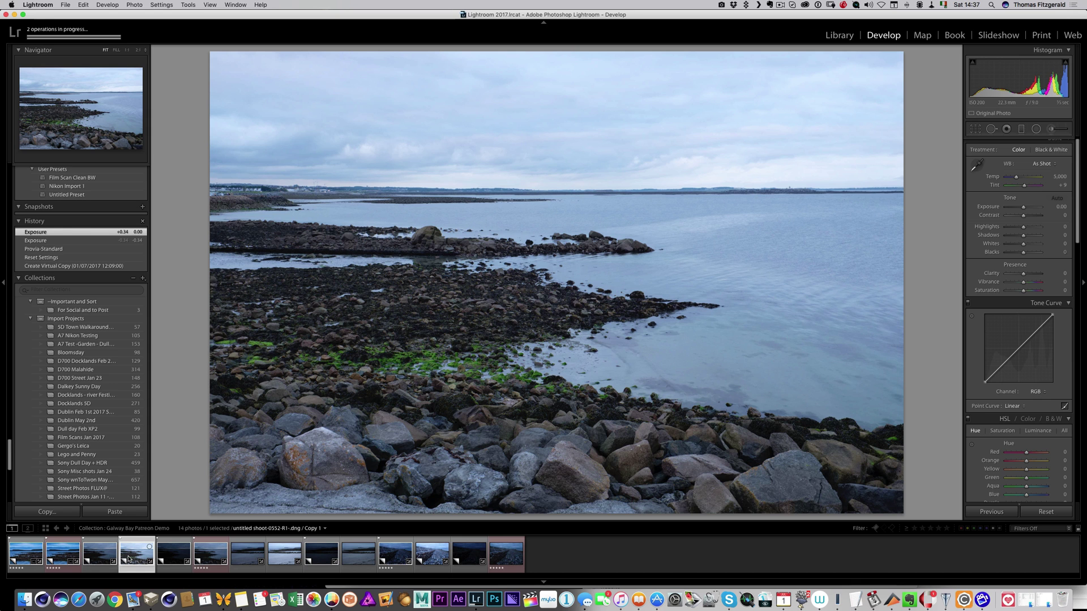
{"action": "left_click", "coordinate": [161, 560]}
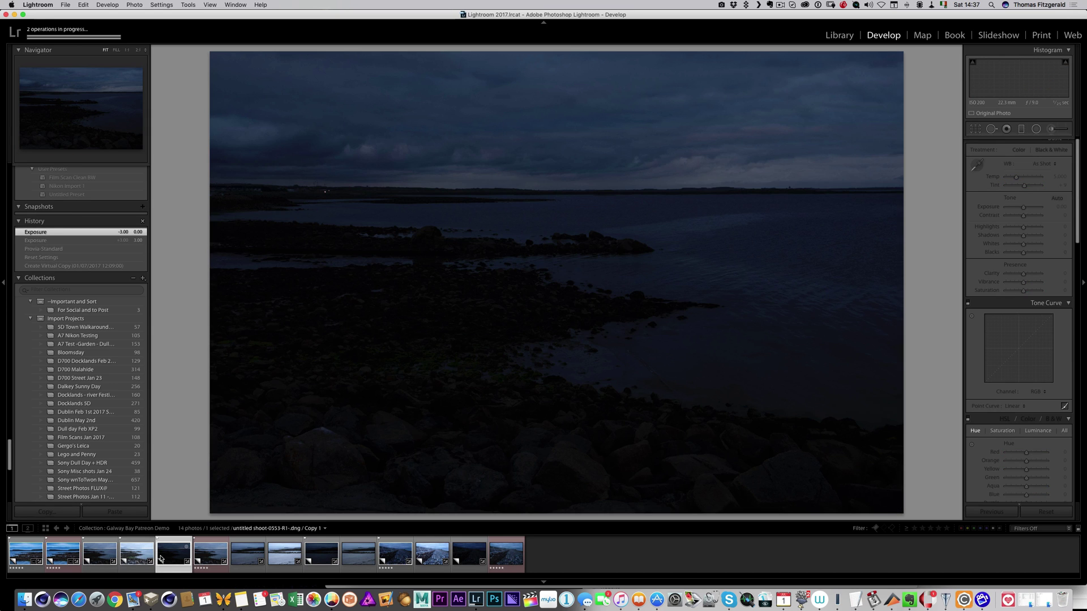
{"action": "left_click", "coordinate": [144, 557]}
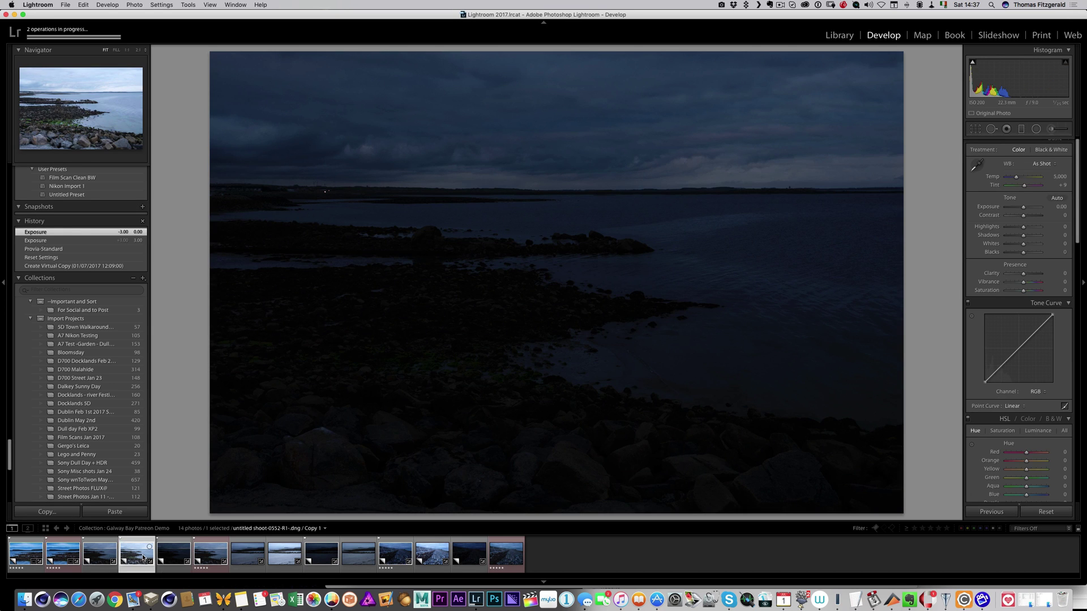
{"action": "left_click", "coordinate": [173, 558]}
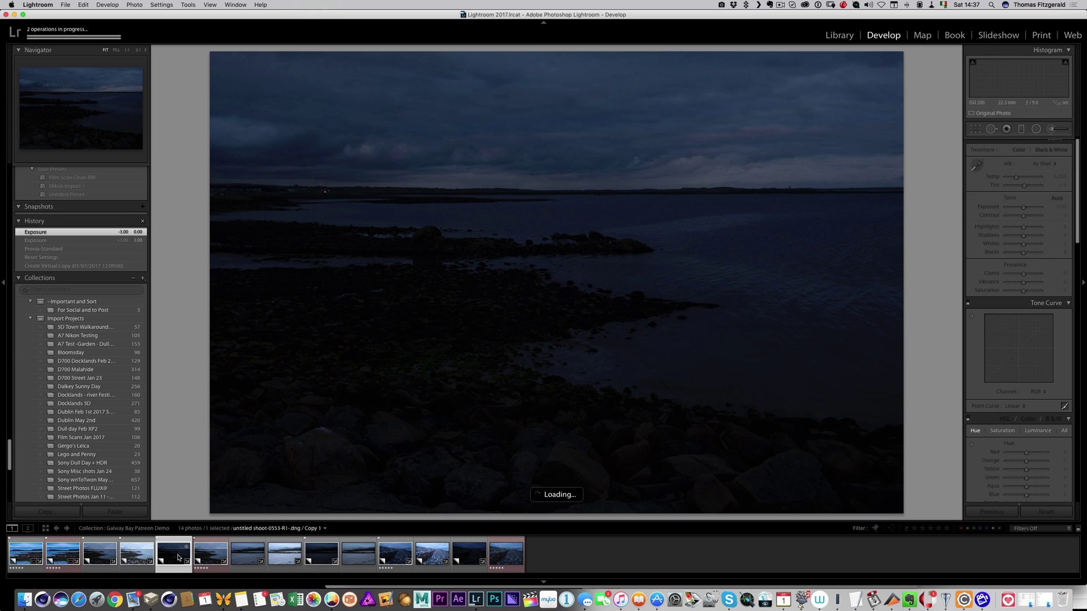
{"action": "left_click", "coordinate": [205, 557]}
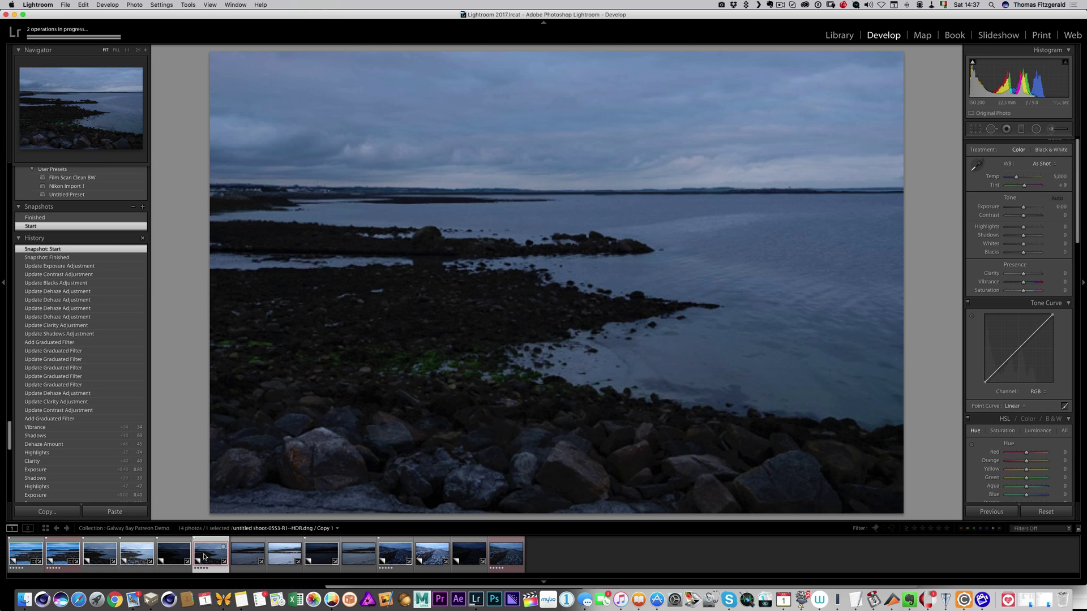
- Brighten the darkest bracketed bay frame to an Exposure of +2.90, comparing it with the brightest frame
{"action": "left_click", "coordinate": [176, 556]}
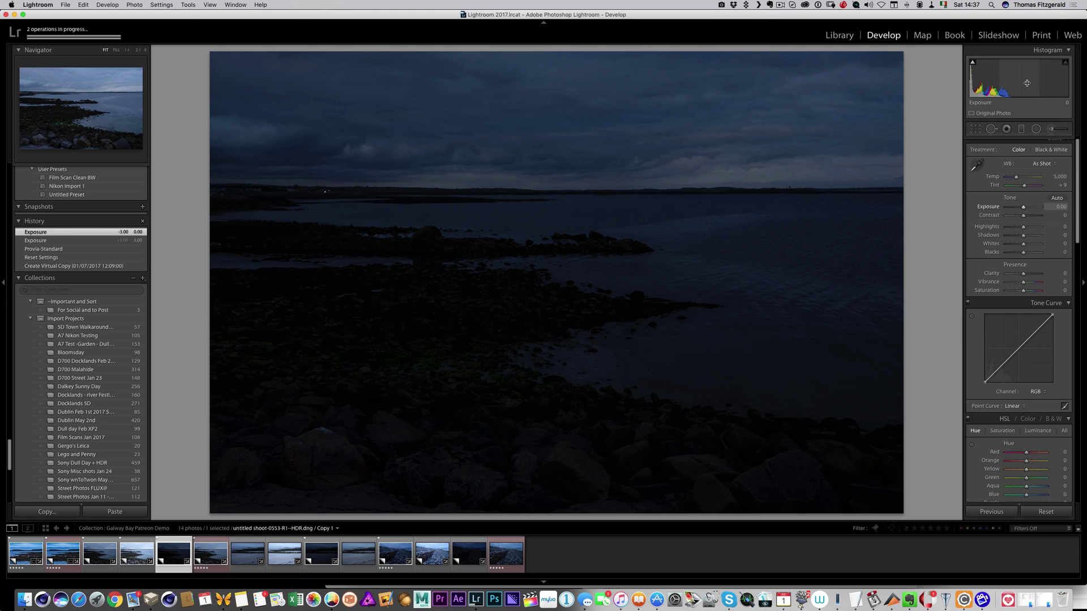
{"action": "left_click_drag", "start_coordinate": [1025, 82], "coordinate": [1061, 82]}
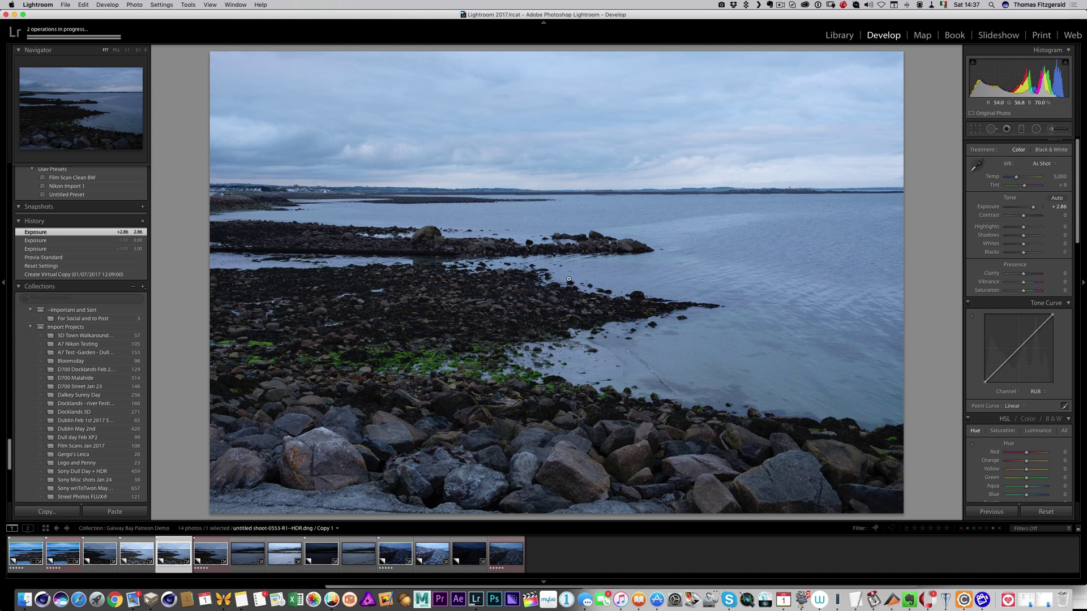
{"action": "left_click", "coordinate": [139, 557]}
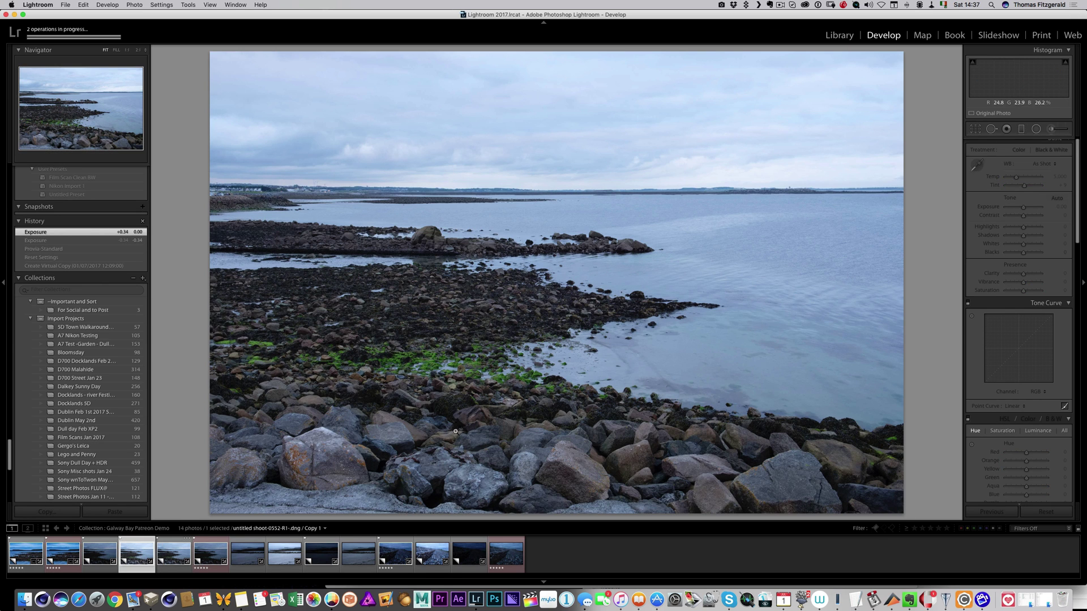
{"action": "left_click", "coordinate": [175, 558]}
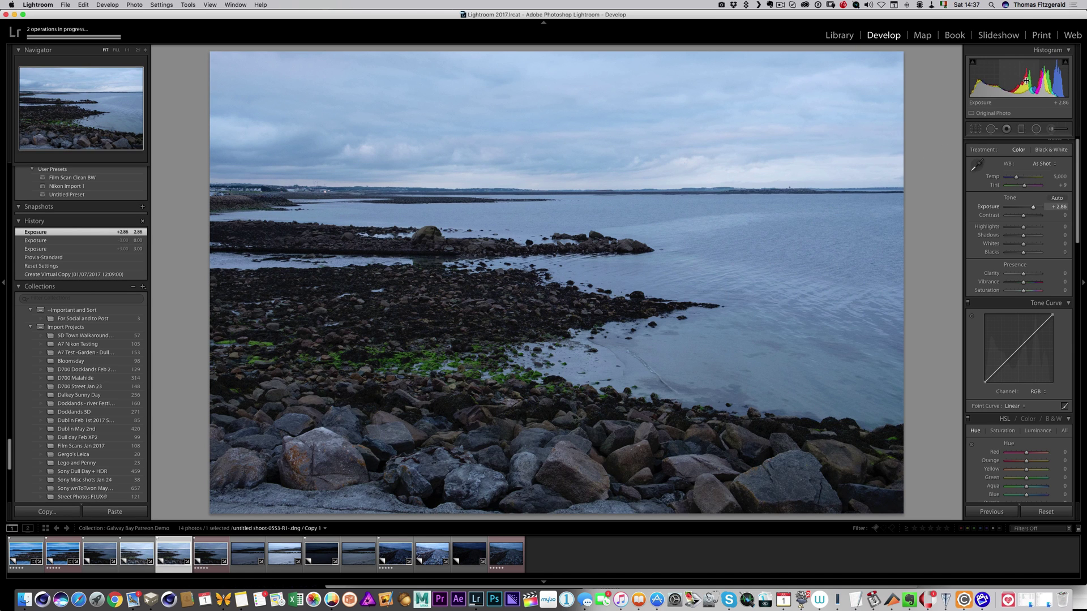
{"action": "left_click_drag", "start_coordinate": [1033, 207], "coordinate": [1033, 208]}
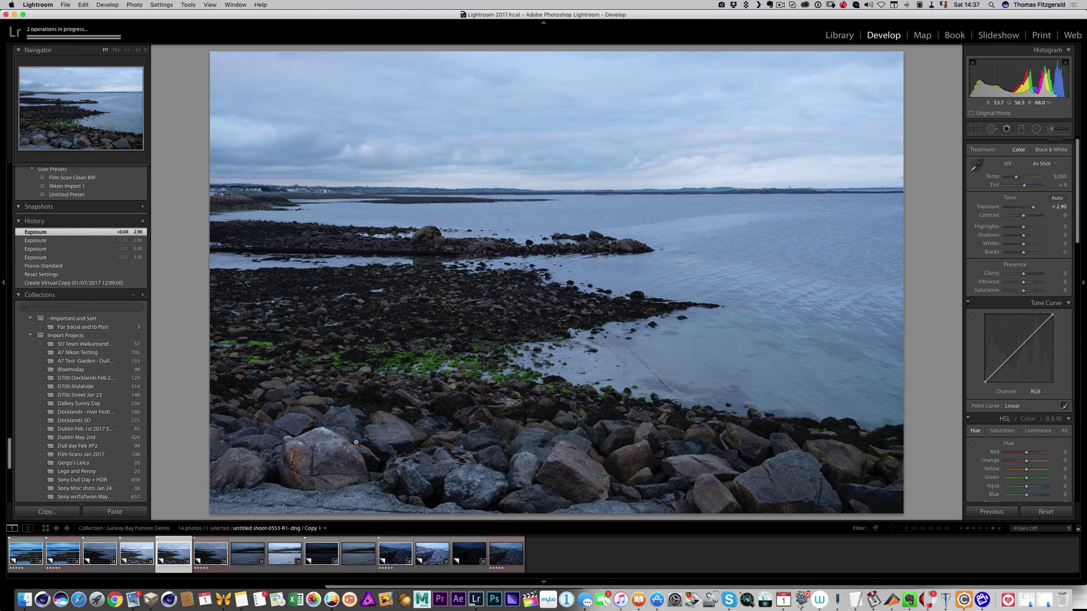
{"action": "left_click", "coordinate": [132, 556]}
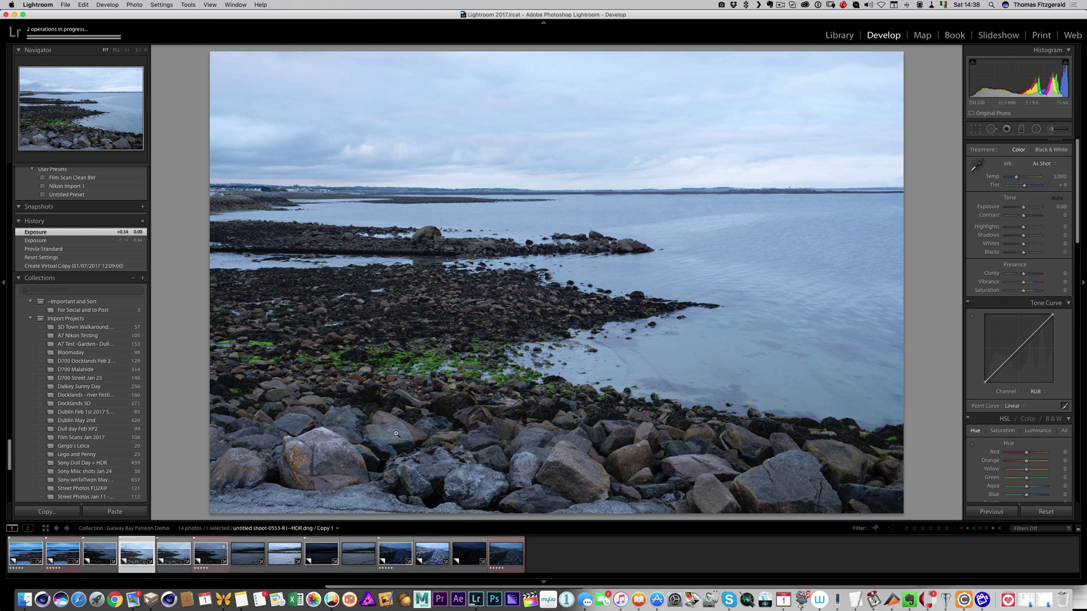
- Examine the foreground rocks of the brightened darkest bay frame at close magnification, including the large lichen-covered boulder
{"action": "left_click", "coordinate": [174, 554]}
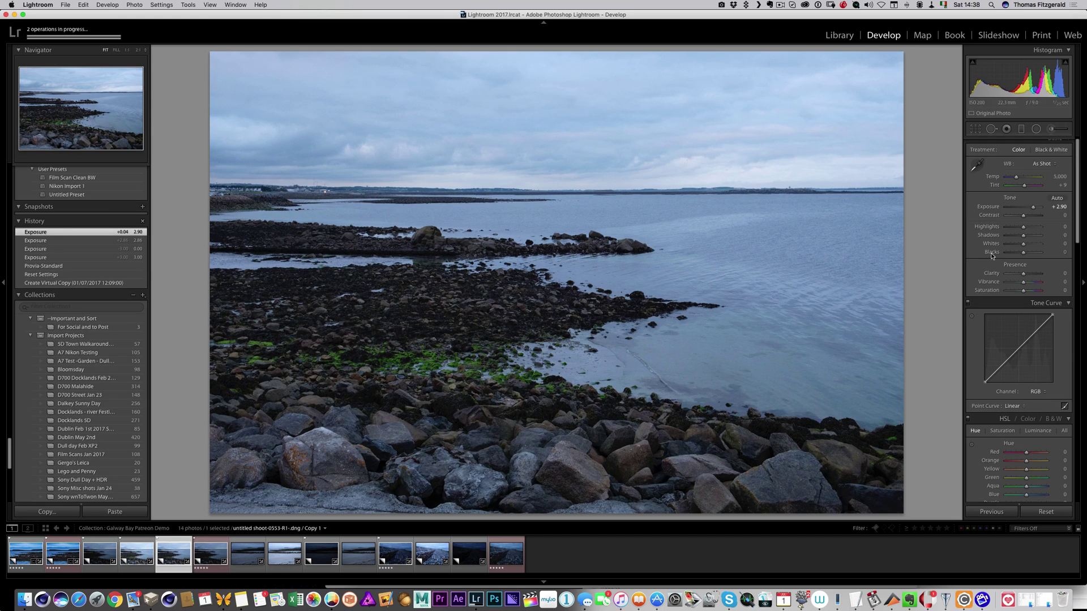
{"action": "left_click", "coordinate": [407, 426]}
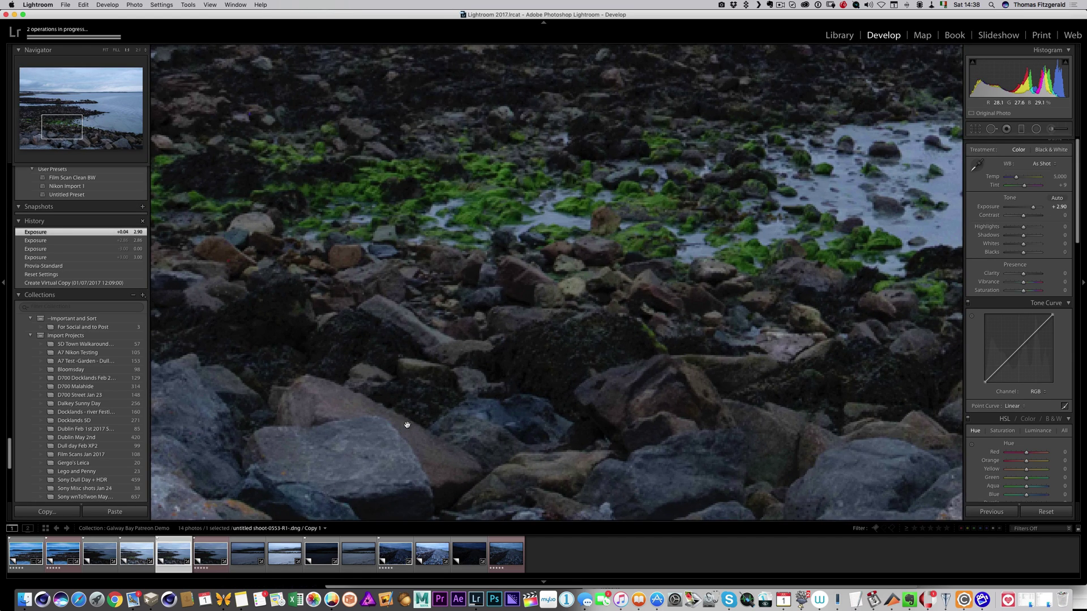
{"action": "left_click_drag", "start_coordinate": [368, 455], "coordinate": [586, 285]}
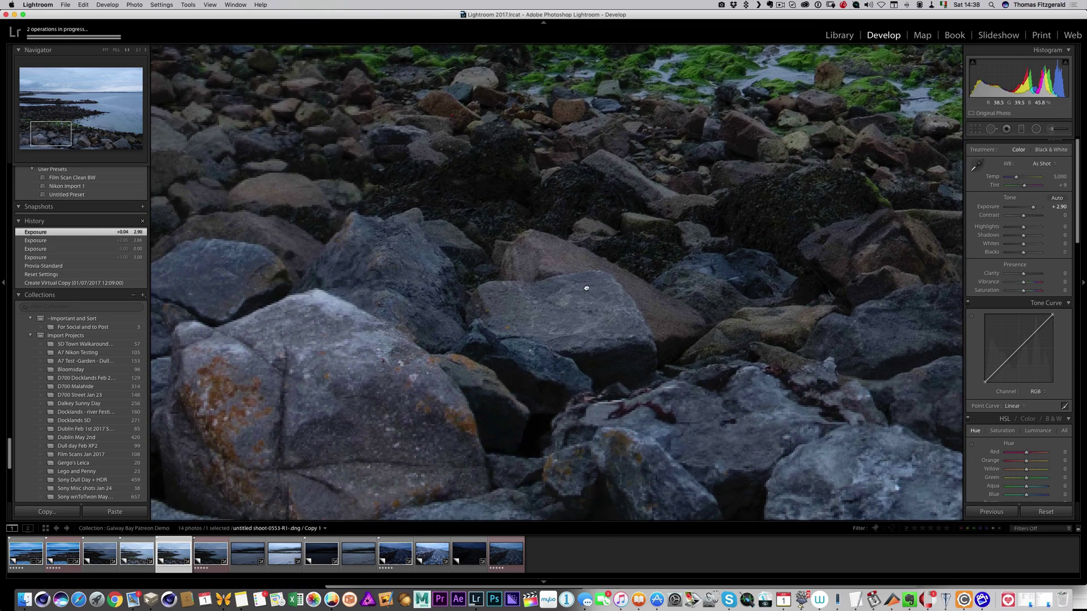
{"action": "left_click", "coordinate": [137, 50]}
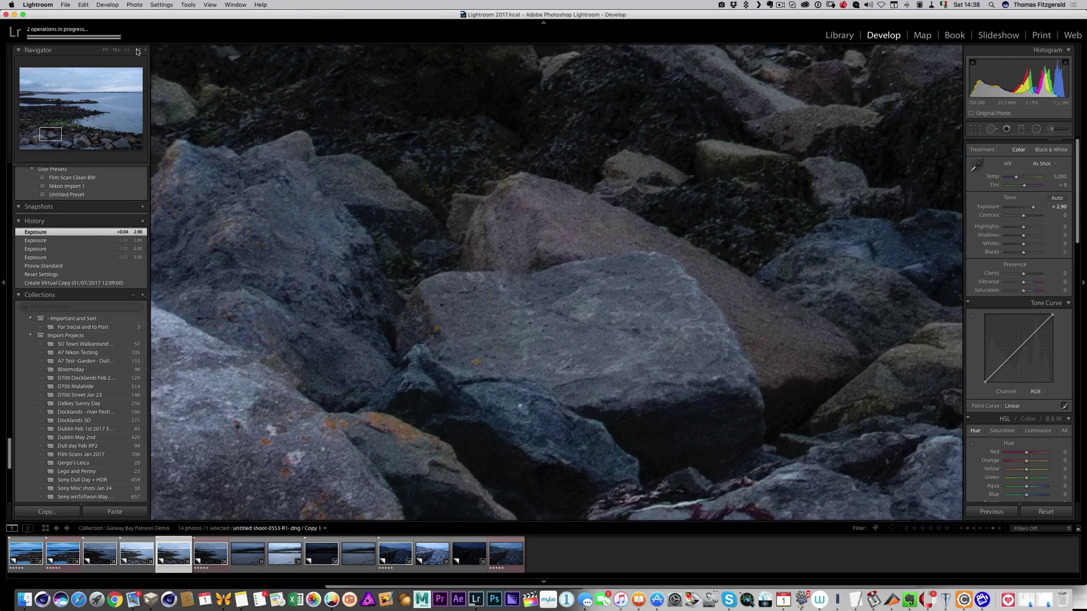
{"action": "left_click_drag", "start_coordinate": [311, 327], "coordinate": [543, 211]}
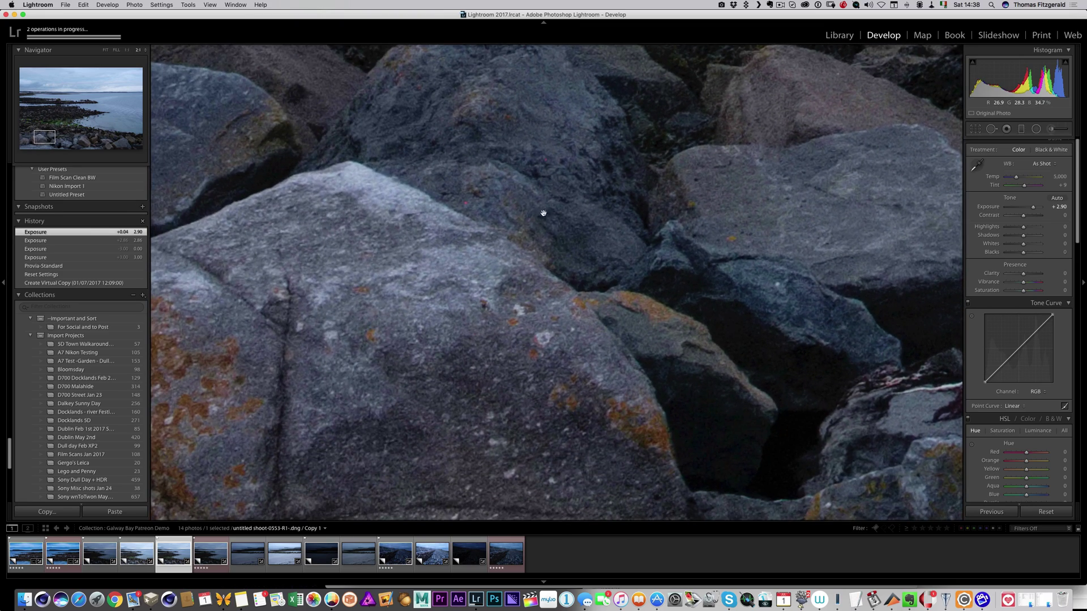
{"action": "left_click_drag", "start_coordinate": [370, 268], "coordinate": [509, 230]}
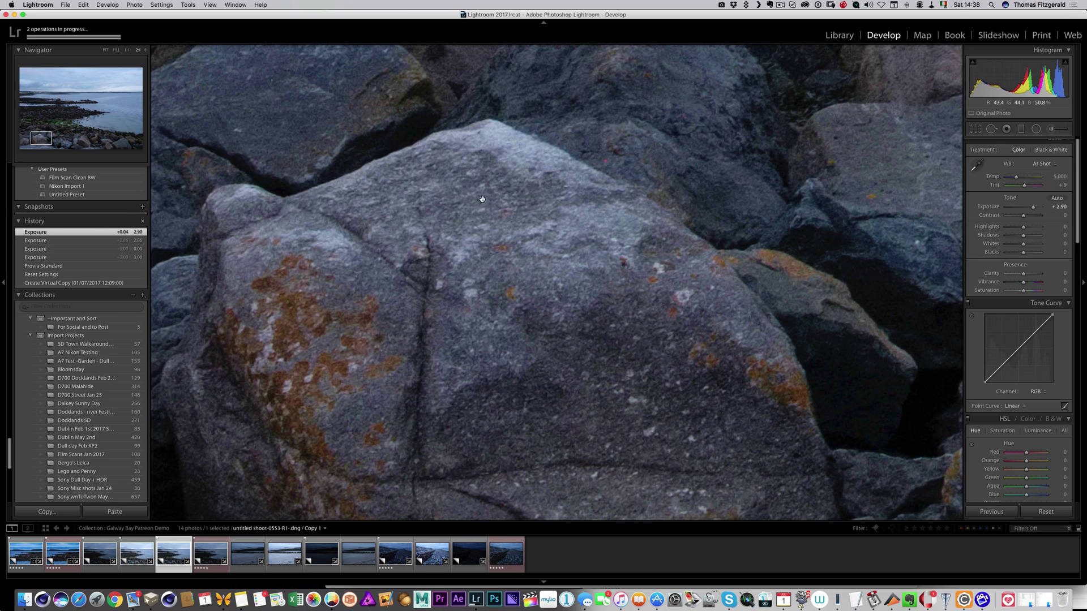
- Examine the same lichen-covered boulder in the brightest bracketed frame for comparison and return to the full image
{"action": "left_click", "coordinate": [130, 560]}
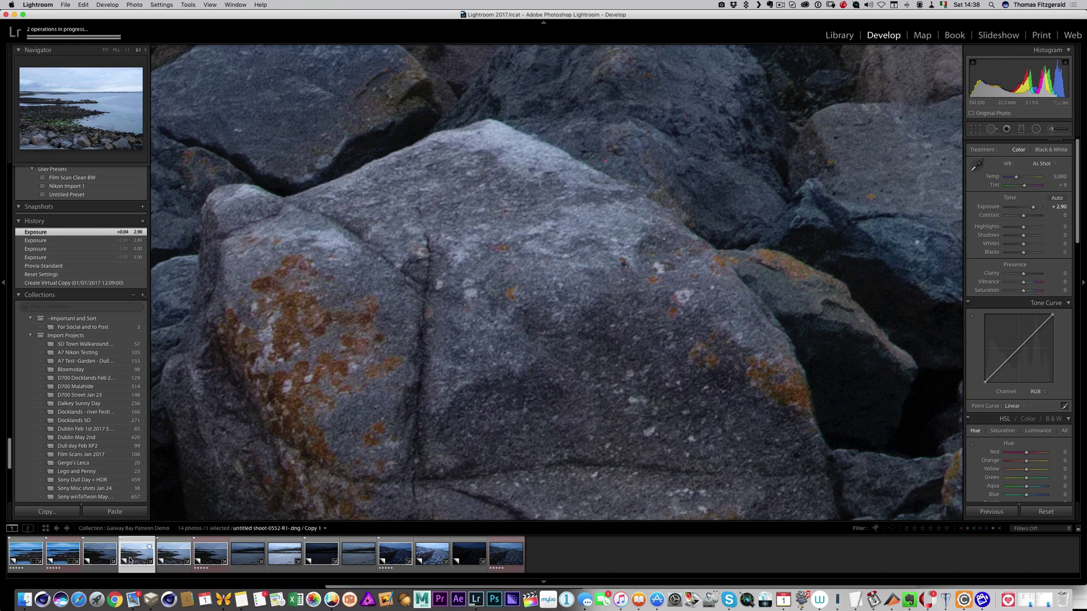
{"action": "left_click_drag", "start_coordinate": [386, 324], "coordinate": [614, 220]}
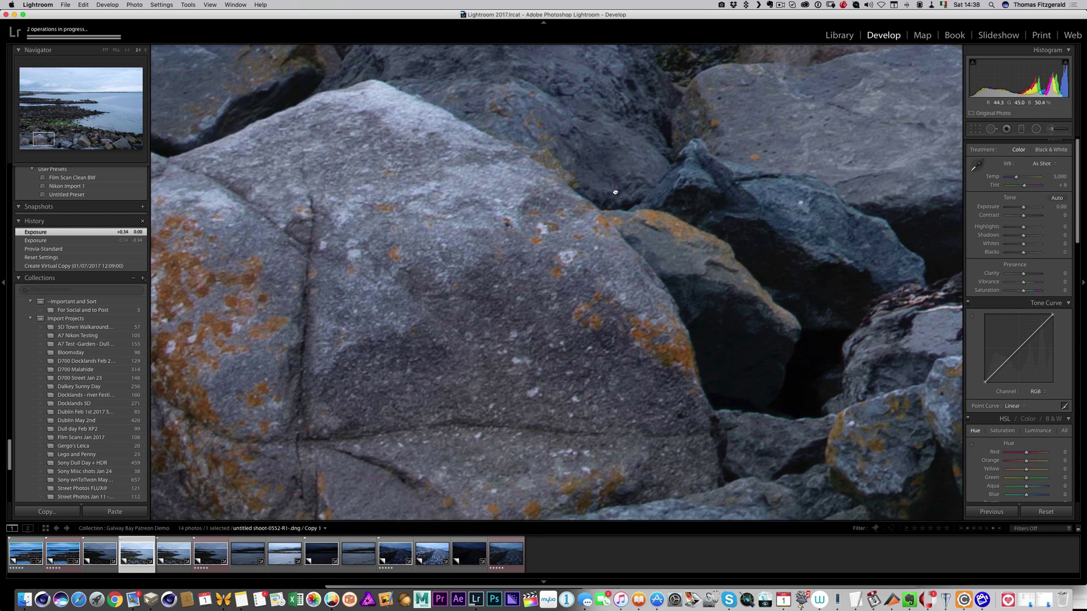
{"action": "left_click_drag", "start_coordinate": [615, 193], "coordinate": [668, 185]}
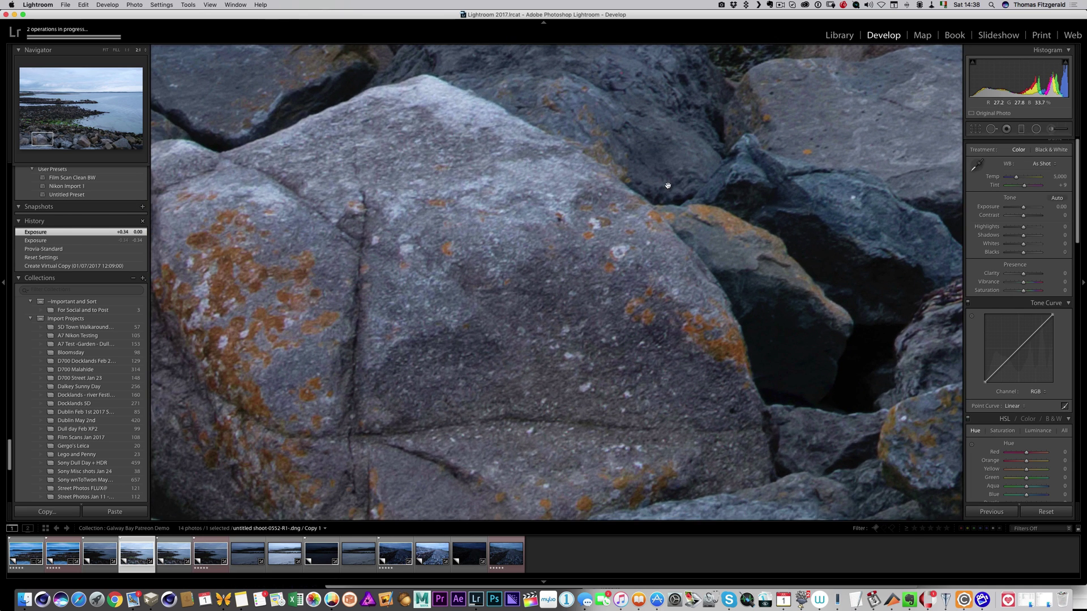
{"action": "left_click", "coordinate": [527, 223]}
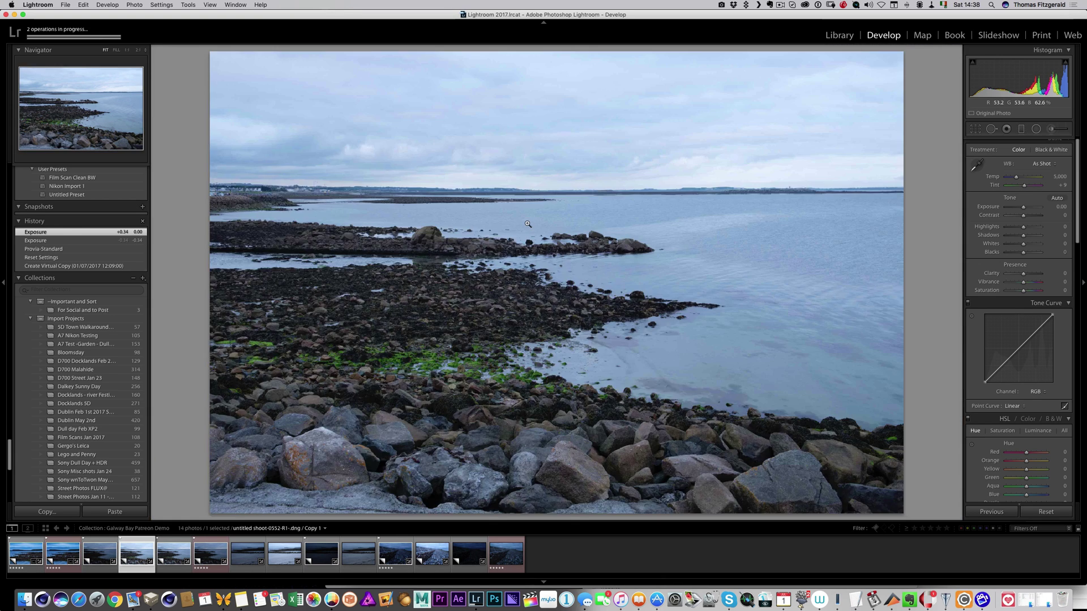
- Reset the darkest bracketed bay frame's Exposure to 0.00 and go through the three bracketed exposures
{"action": "left_click", "coordinate": [164, 559]}
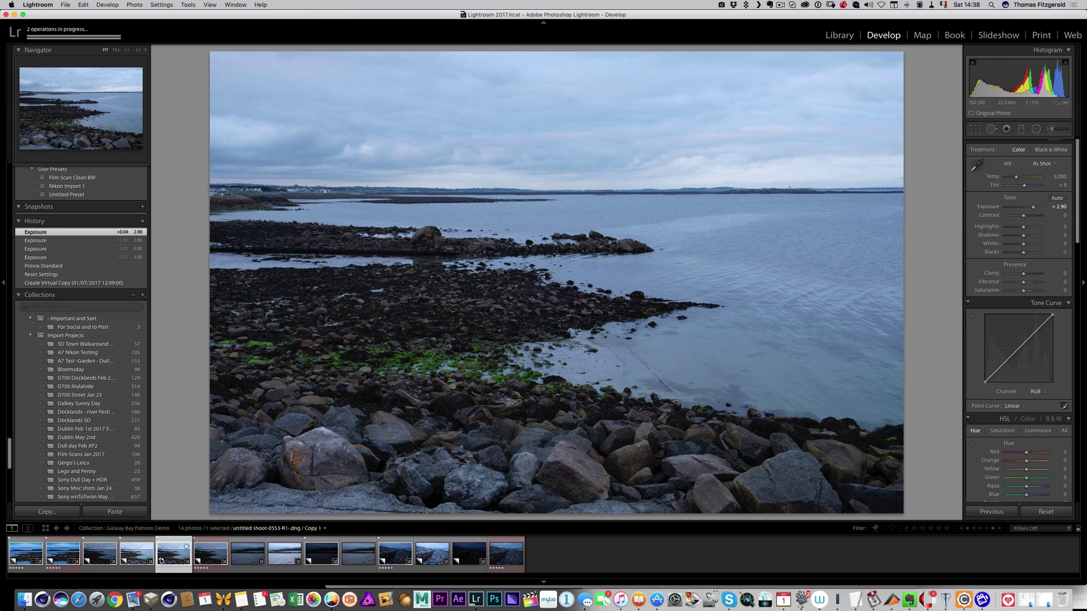
{"action": "double_click", "coordinate": [1032, 208]}
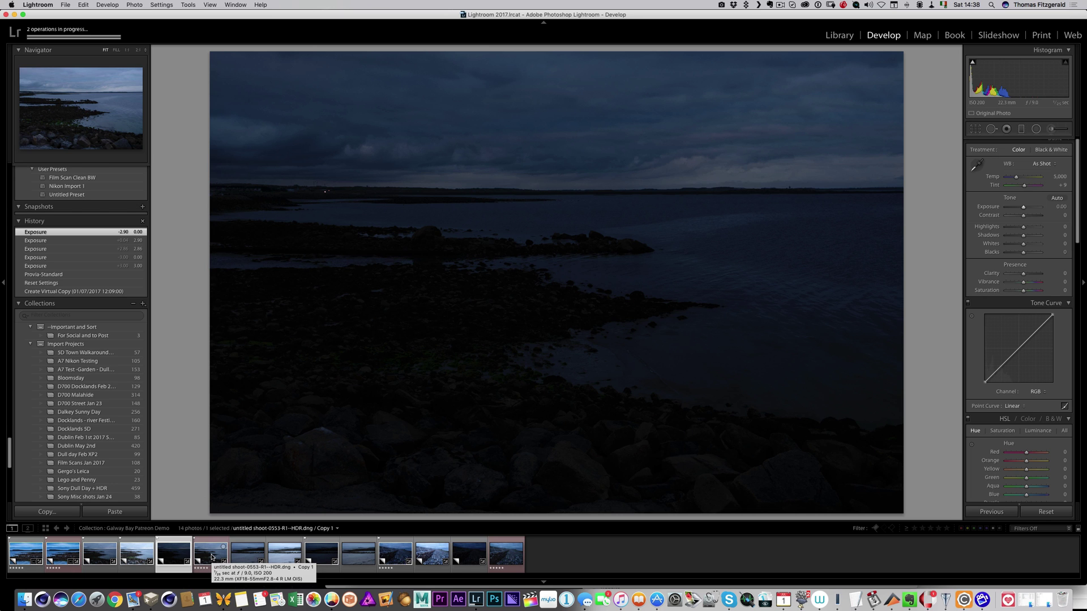
{"action": "key", "text": "Left"}
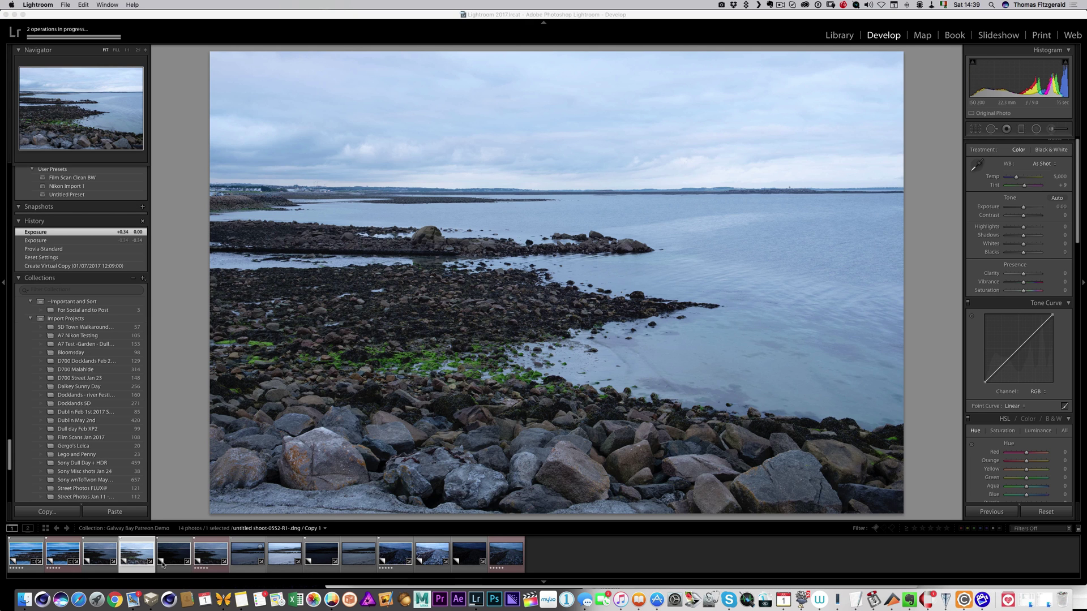
{"action": "left_click", "coordinate": [136, 558]}
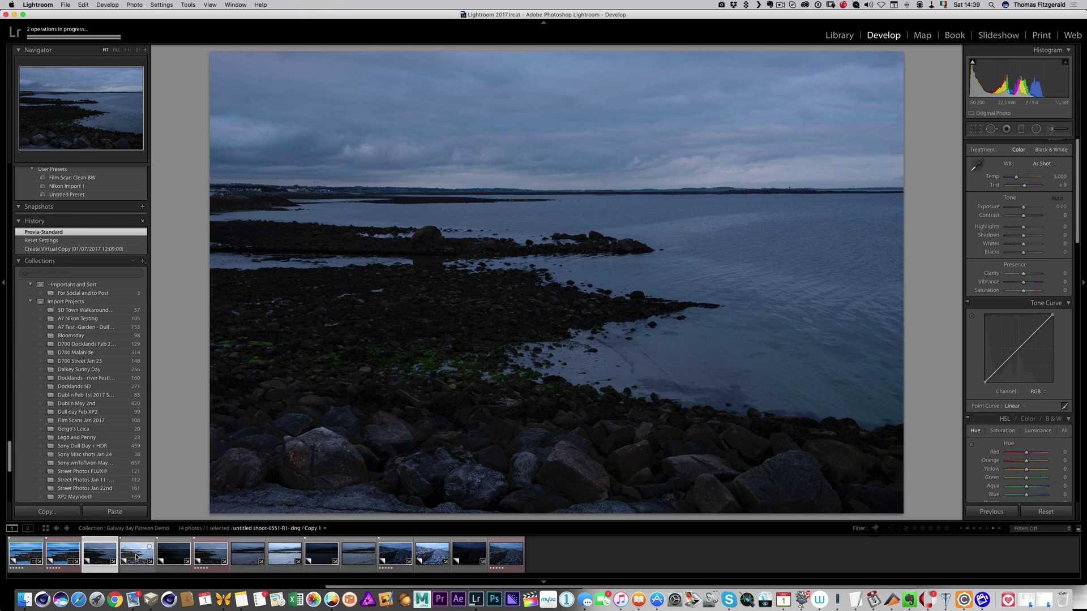
{"action": "key", "text": "Right"}
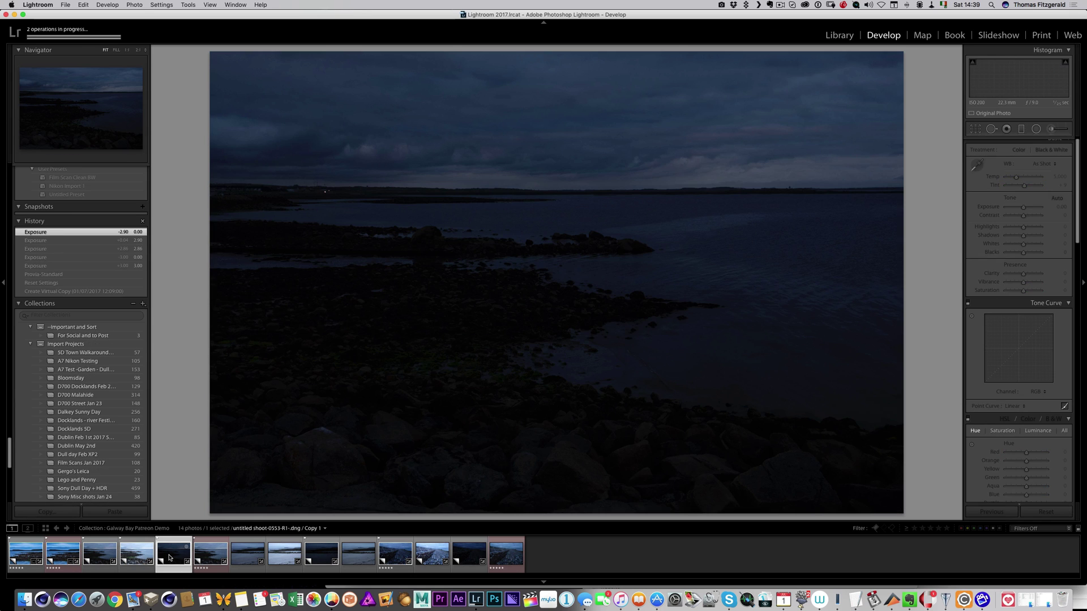
{"action": "left_click", "coordinate": [142, 559]}
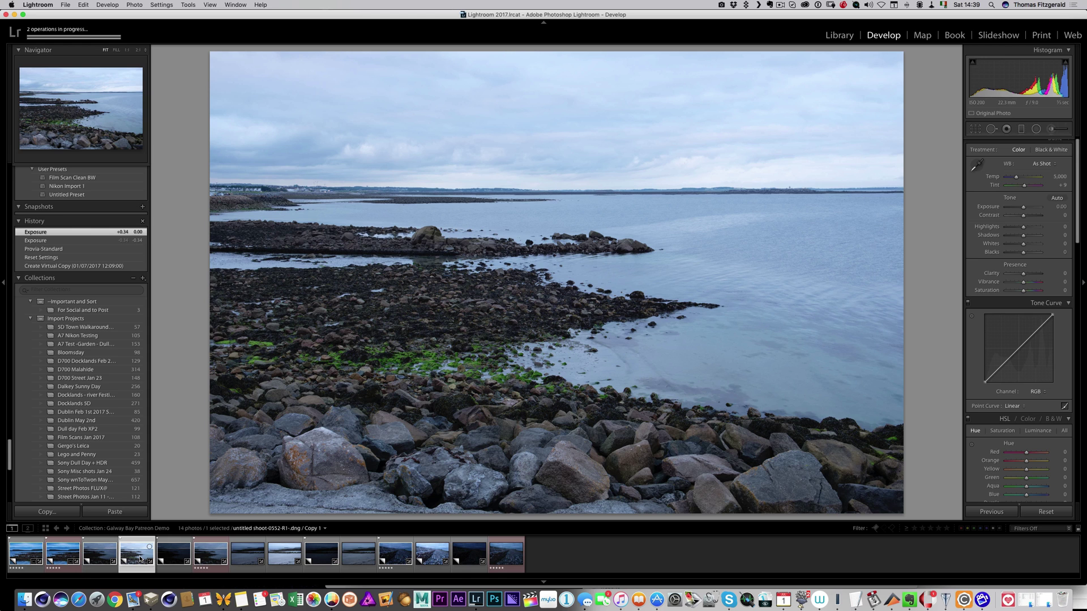
{"action": "left_click", "coordinate": [106, 558]}
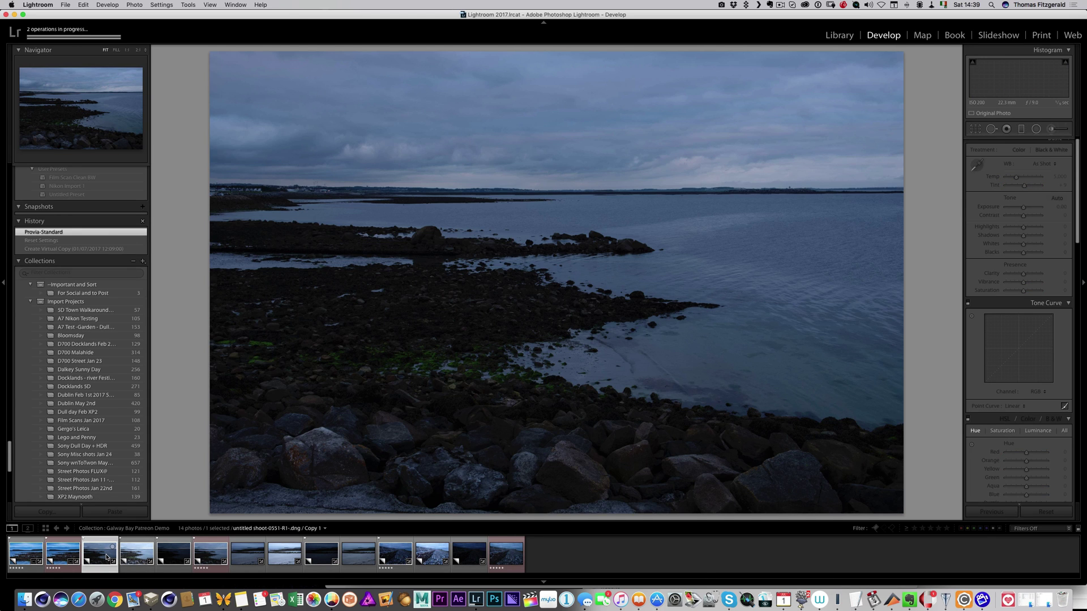
{"action": "left_click", "coordinate": [142, 557]}
- Select the three bracketed bay frames together and show the HDR option of Photo Merge
{"action": "left_click", "coordinate": [167, 554]}
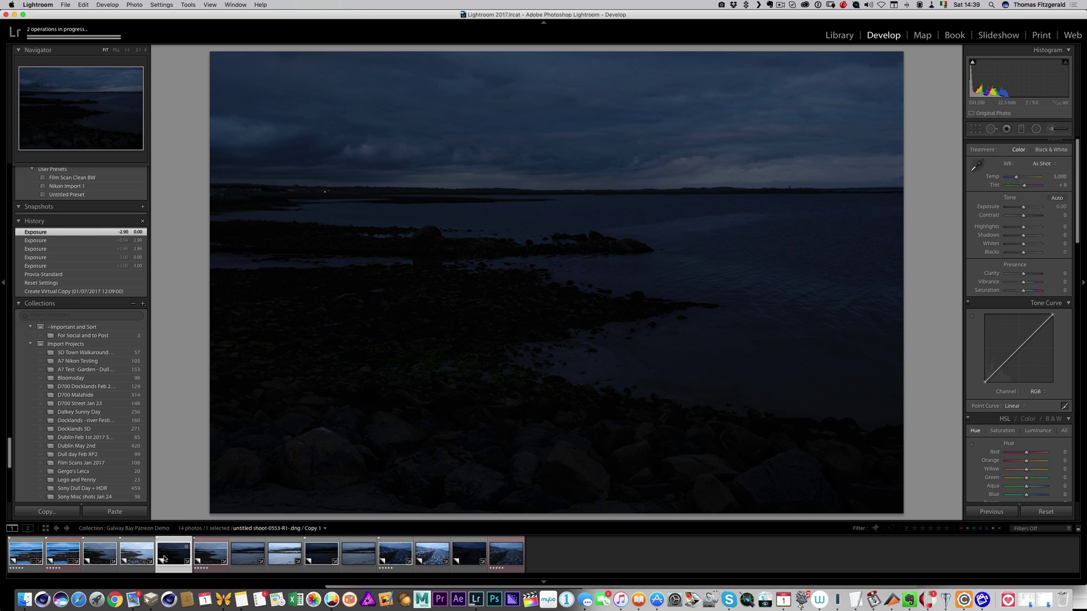
{"action": "left_click", "coordinate": [116, 557], "text": "shift"}
{"action": "right_click", "coordinate": [169, 558]}
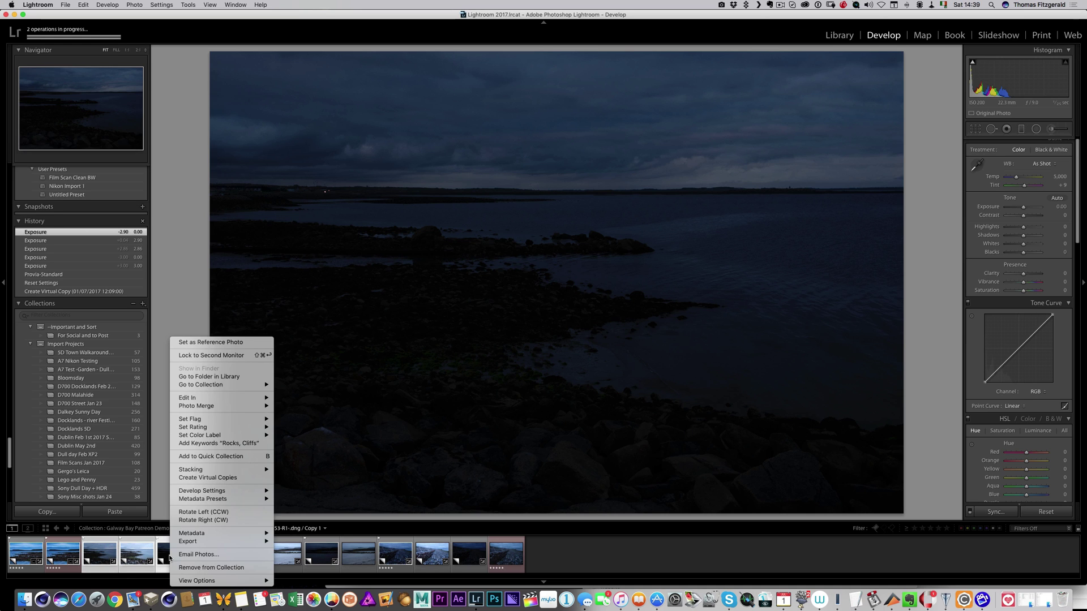
{"action": "mouse_move", "coordinate": [260, 406]}
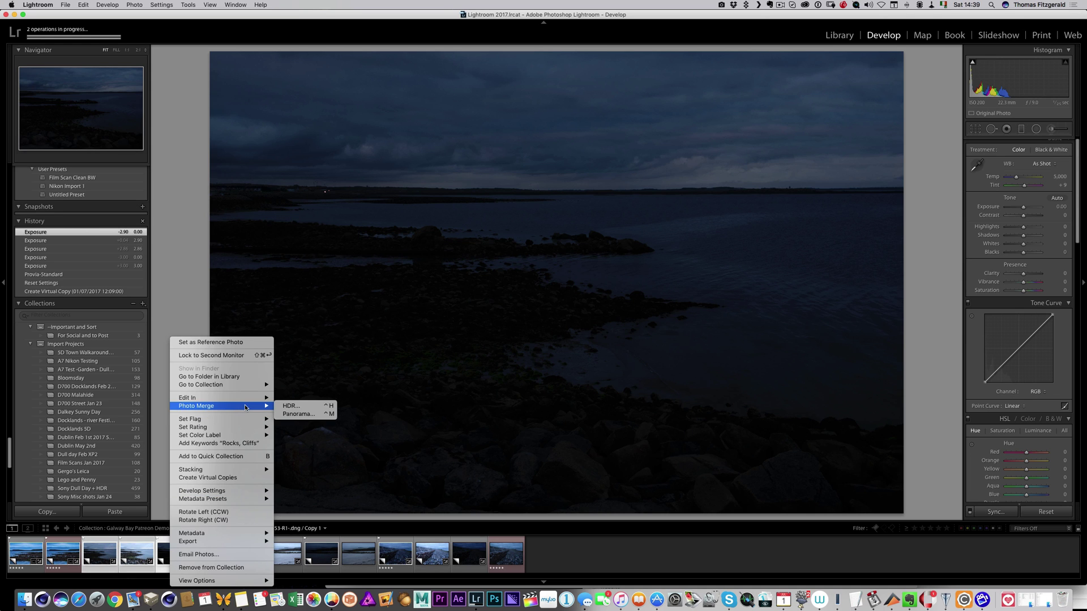
{"action": "left_click", "coordinate": [298, 409]}
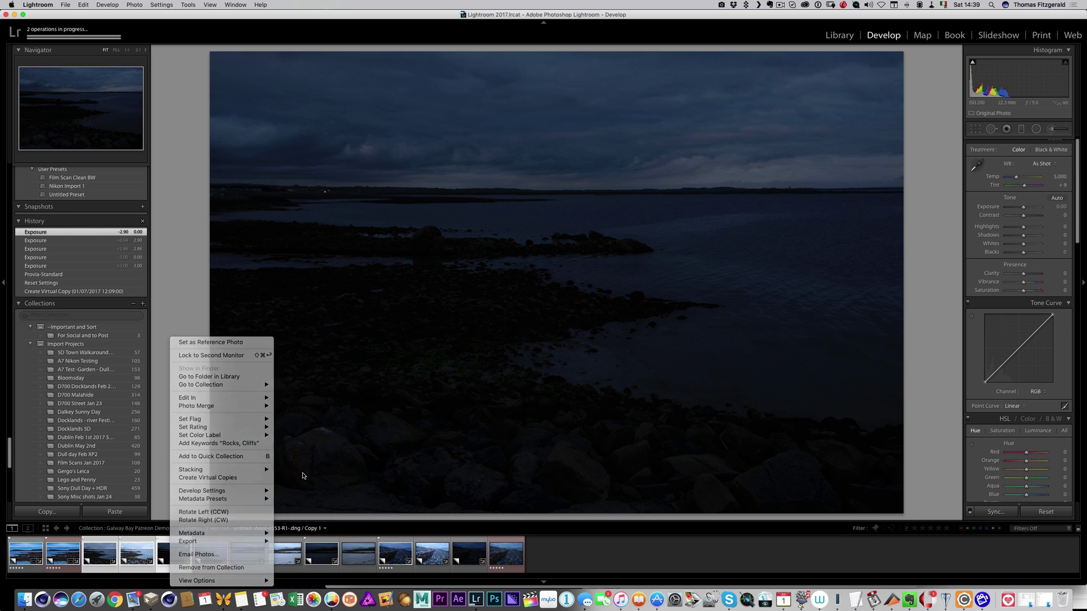
- Open the merged HDR photo of the bay and raise its Exposure to +0.52
{"action": "left_click", "coordinate": [211, 557]}
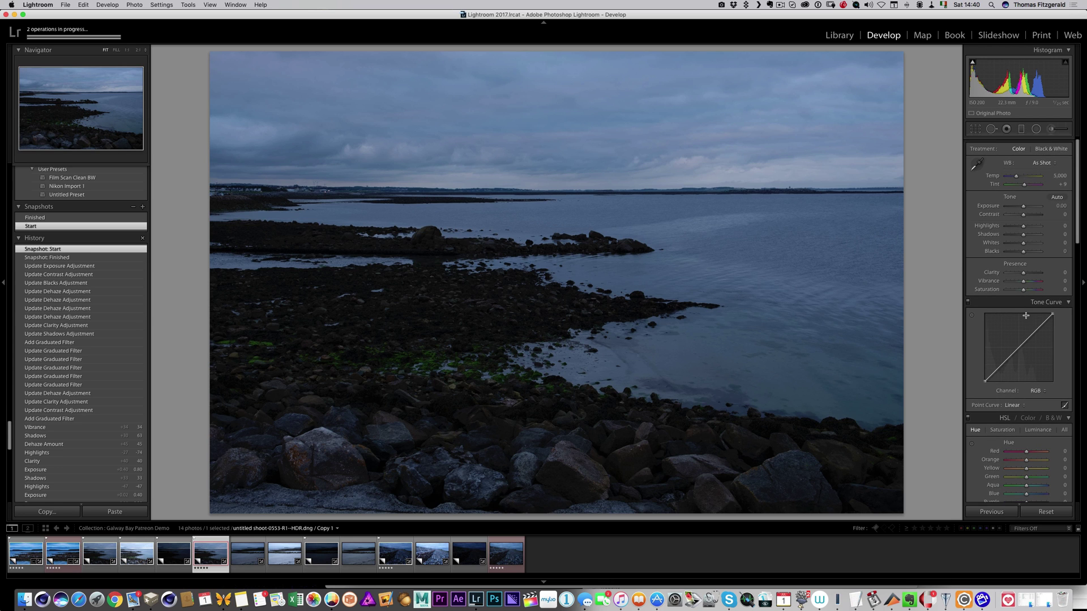
{"action": "scroll", "coordinate": [1024, 314], "scroll_direction": "down", "scroll_amount": 15}
{"action": "scroll", "coordinate": [1024, 314], "scroll_direction": "down", "scroll_amount": 4}
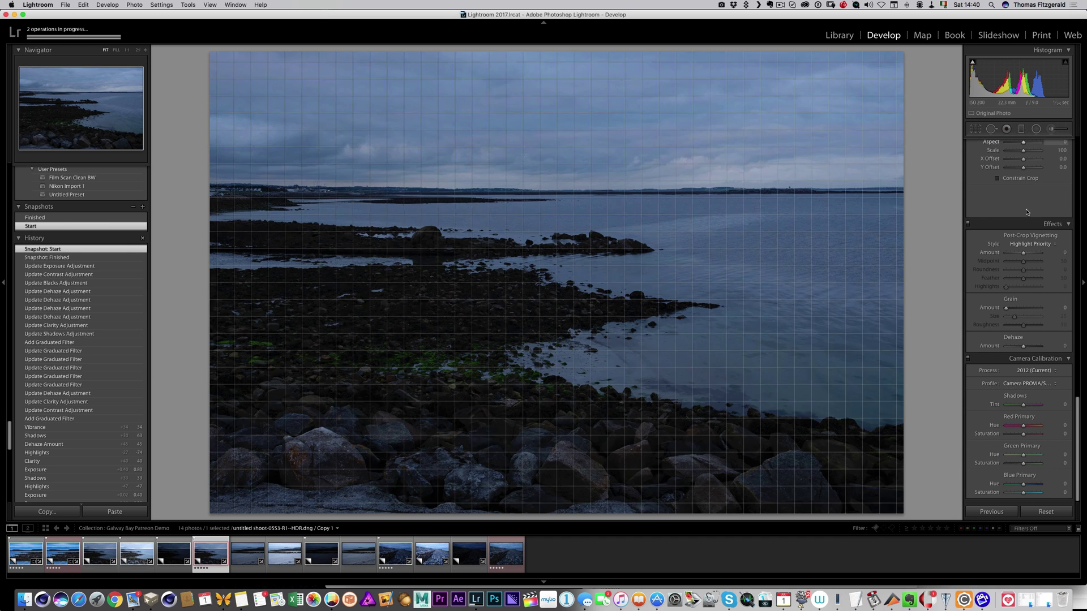
{"action": "scroll", "coordinate": [1025, 227], "scroll_direction": "up", "scroll_amount": 18}
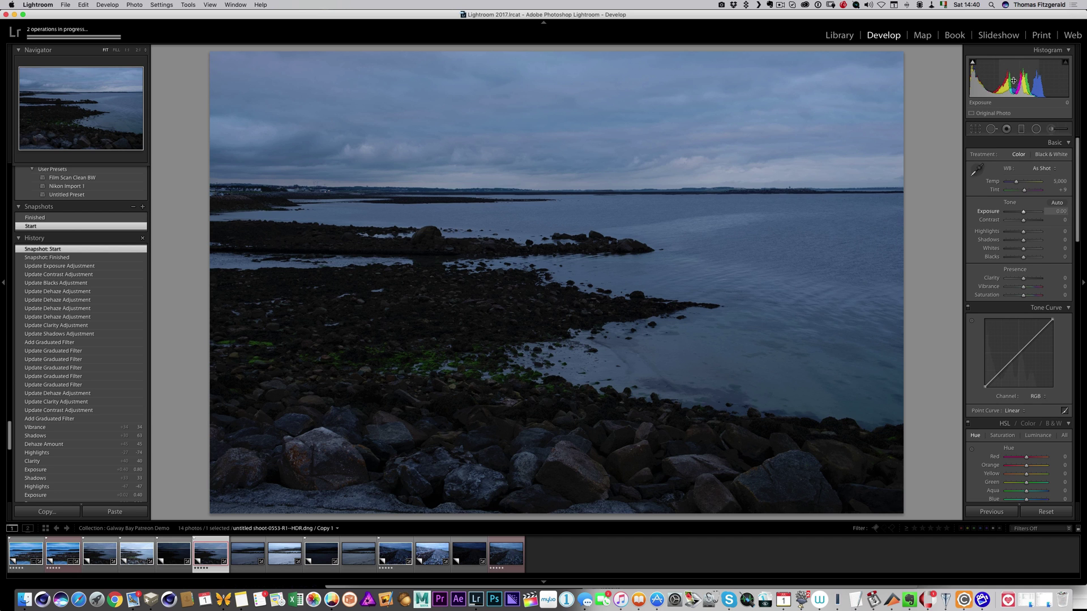
{"action": "left_click_drag", "start_coordinate": [1013, 81], "coordinate": [1019, 81]}
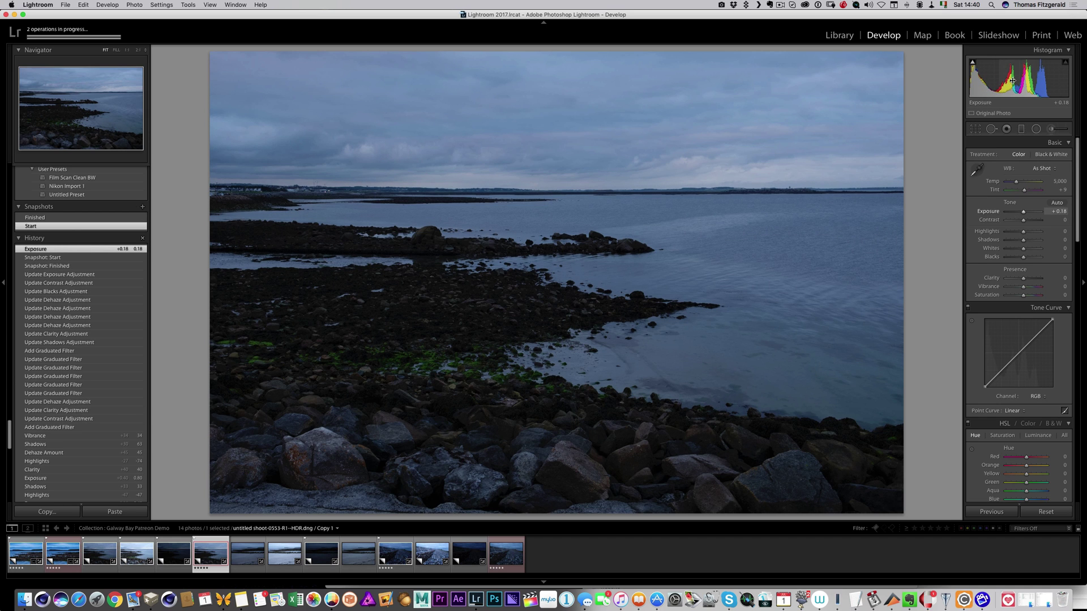
{"action": "left_click_drag", "start_coordinate": [1012, 80], "coordinate": [1036, 82]}
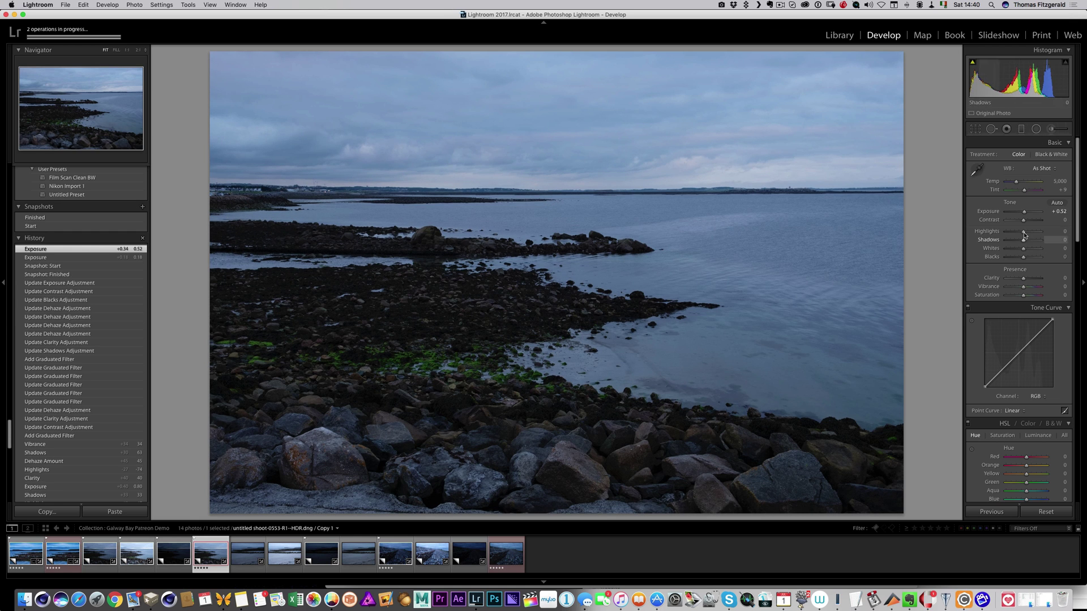
- Set the merged HDR photo's Contrast to +38, Shadows to +71 and Clarity to +51
{"action": "left_click_drag", "start_coordinate": [1023, 220], "coordinate": [1029, 222]}
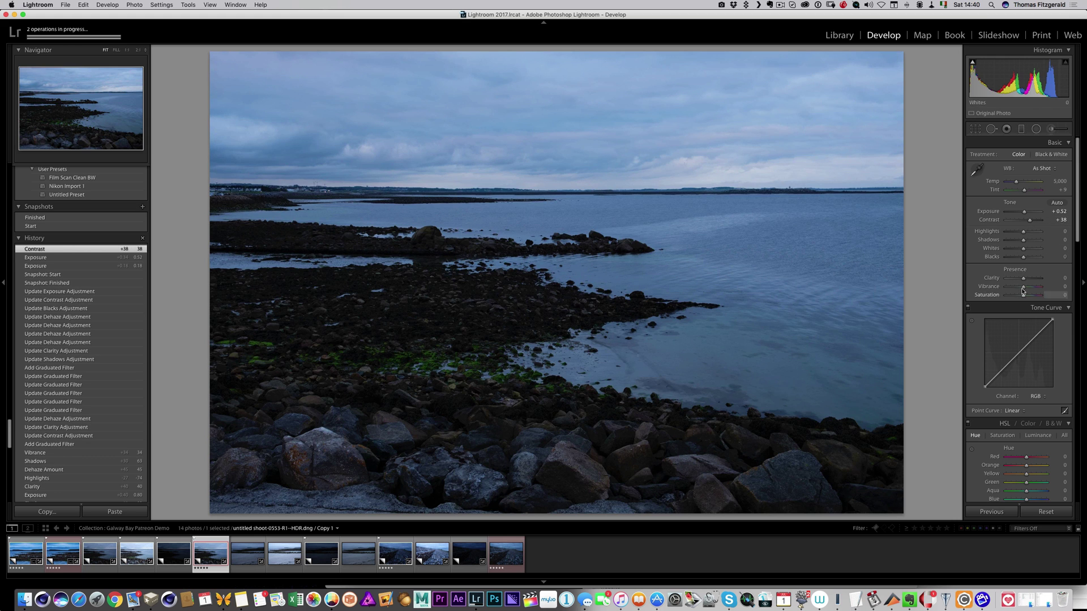
{"action": "left_click_drag", "start_coordinate": [1023, 278], "coordinate": [1028, 279]}
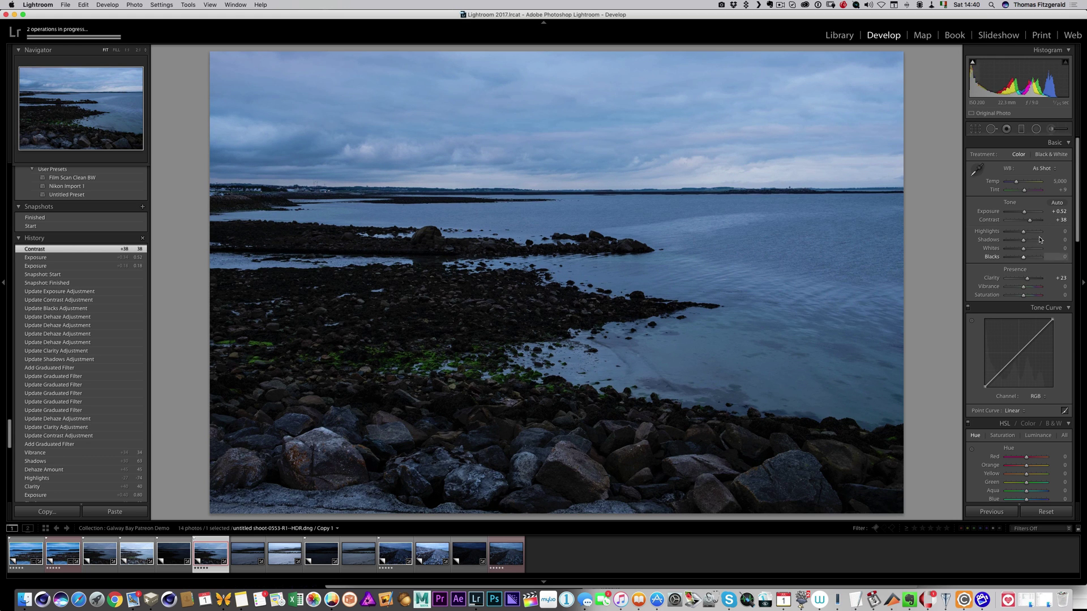
{"action": "left_click_drag", "start_coordinate": [1023, 240], "coordinate": [1038, 242]}
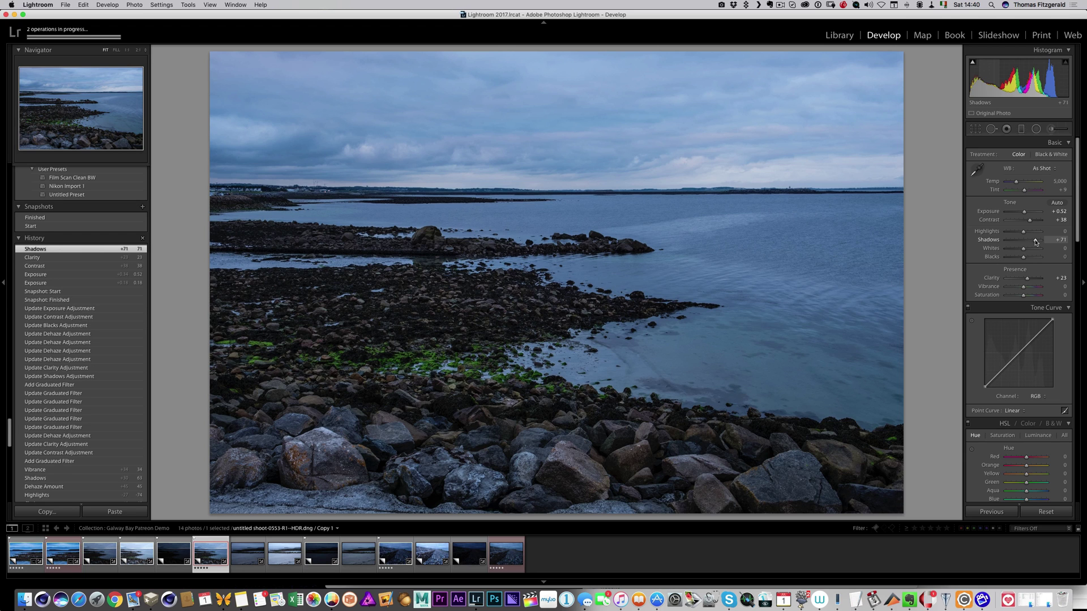
{"action": "left_click", "coordinate": [1032, 279]}
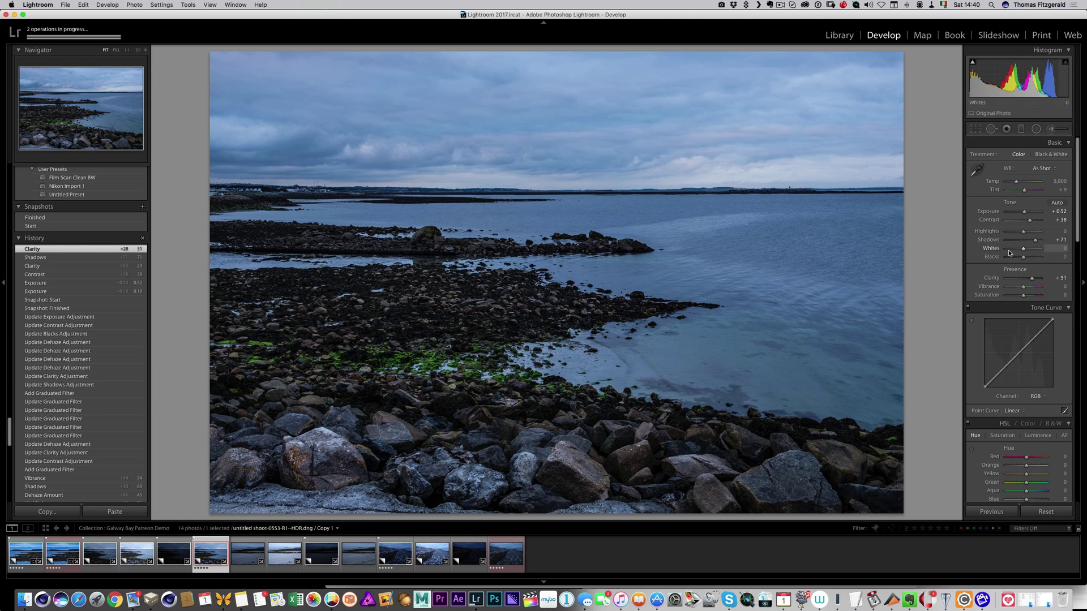
- Set the merged HDR photo's Dehaze amount to +25 and its Vibrance to +25
{"action": "scroll", "coordinate": [1009, 253], "scroll_direction": "down", "scroll_amount": 15}
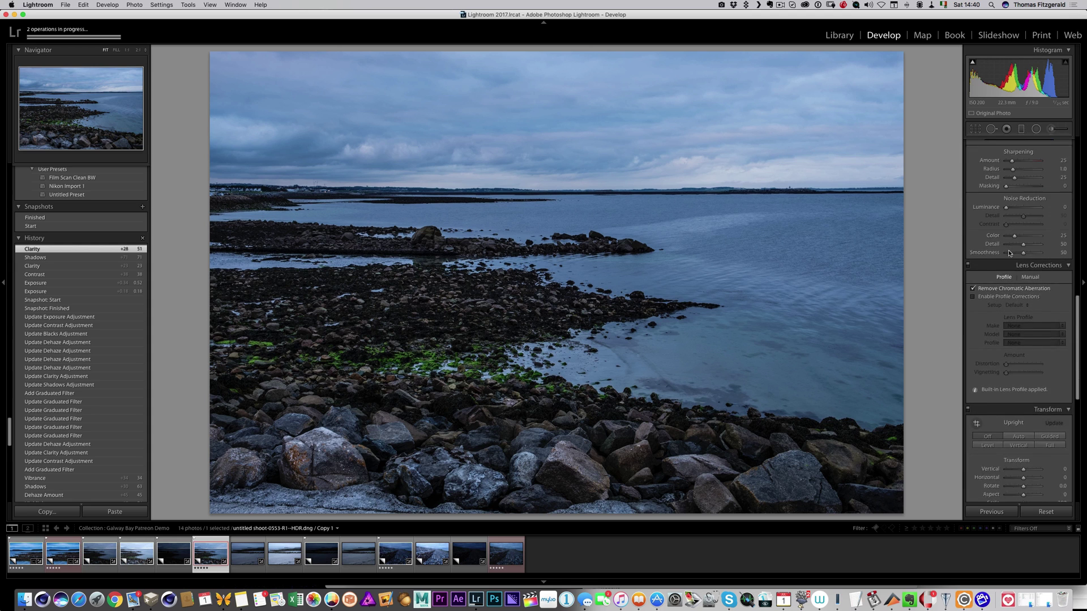
{"action": "scroll", "coordinate": [1009, 253], "scroll_direction": "down", "scroll_amount": 10}
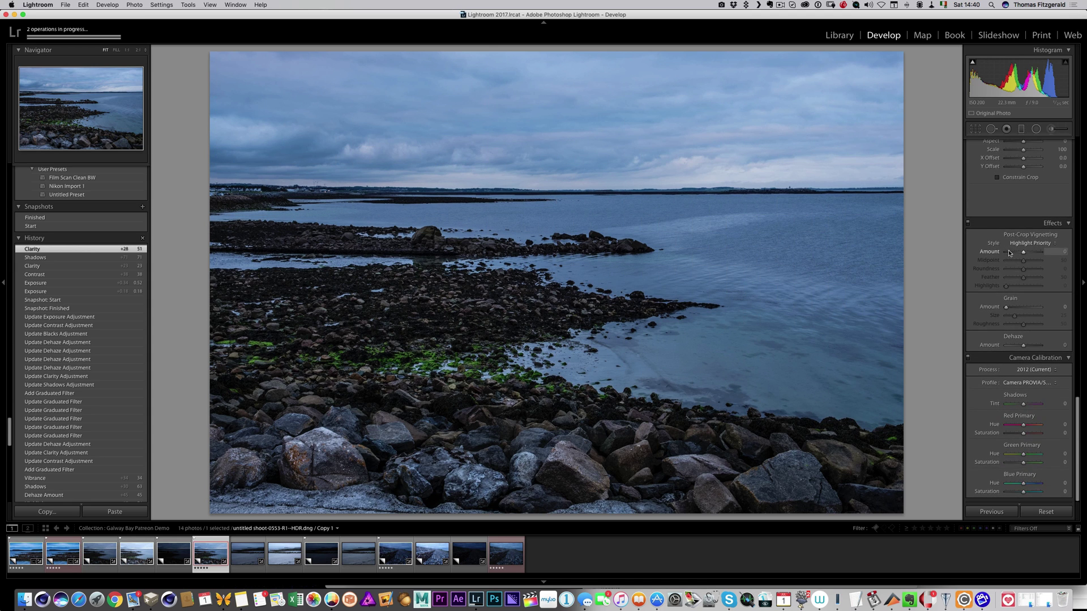
{"action": "left_click_drag", "start_coordinate": [1025, 346], "coordinate": [1030, 347]}
{"action": "scroll", "coordinate": [1010, 233], "scroll_direction": "up", "scroll_amount": 15}
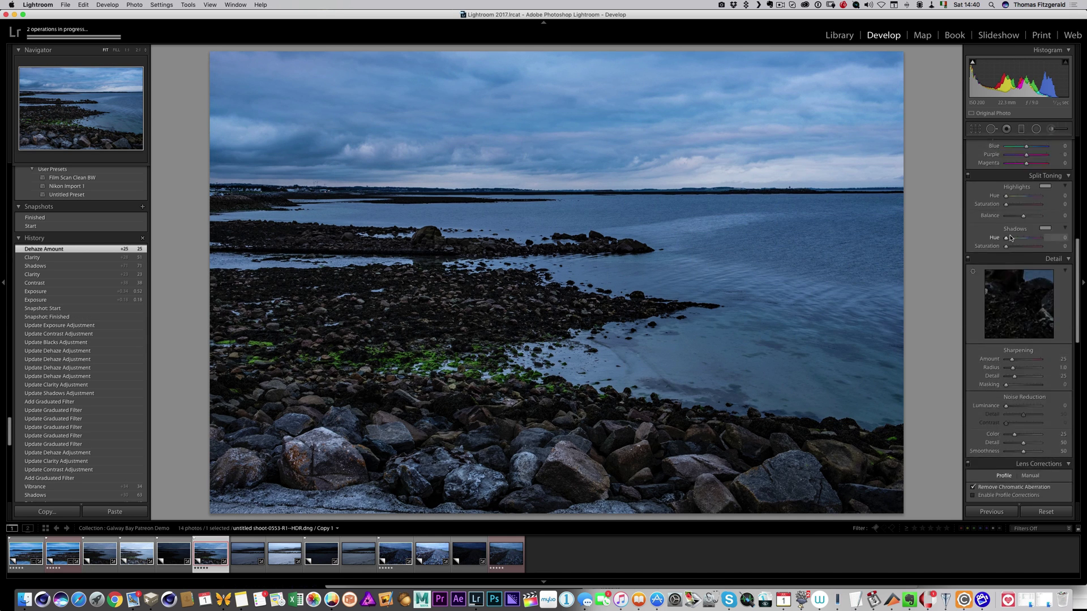
{"action": "scroll", "coordinate": [1009, 238], "scroll_direction": "up", "scroll_amount": 3}
{"action": "left_click_drag", "start_coordinate": [1023, 286], "coordinate": [1028, 290]}
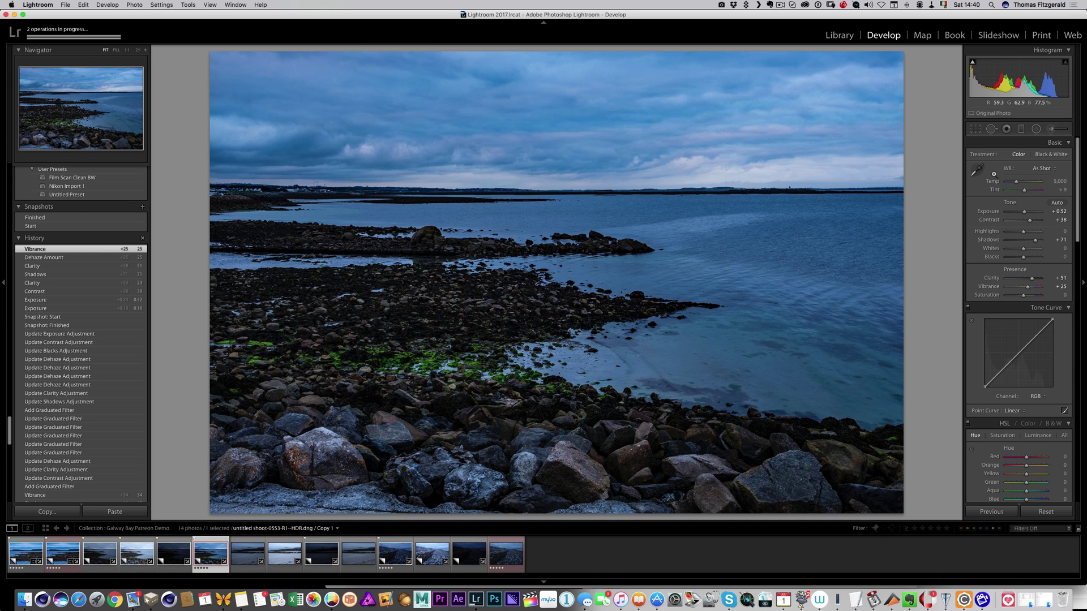
- Add a graduated filter over the sky with Clarity 40 and Dehaze 13, and widen its gradient upward into the clouds
{"action": "left_click", "coordinate": [1021, 129]}
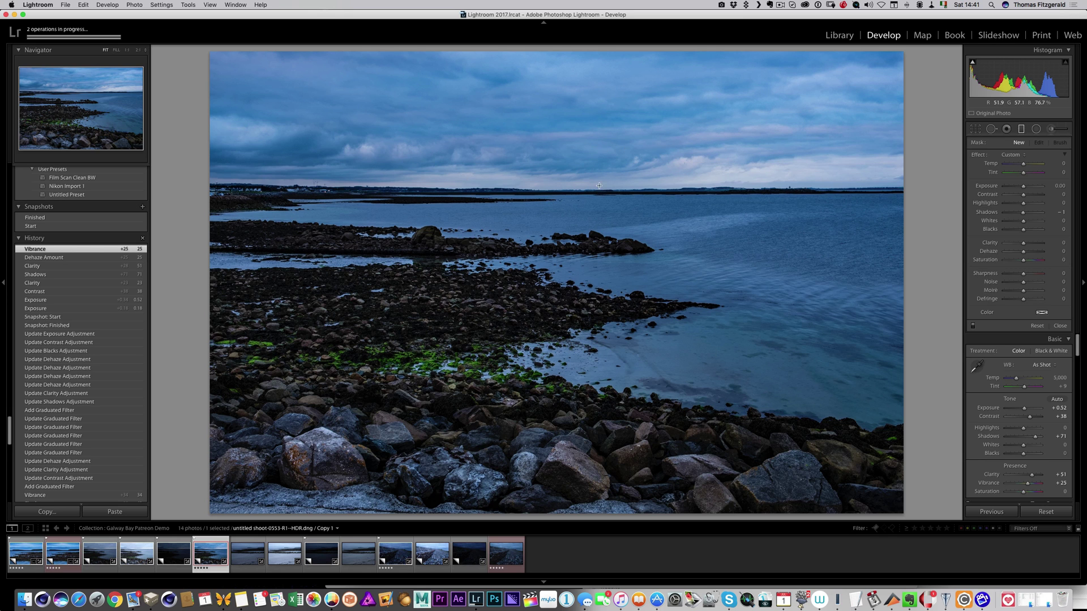
{"action": "left_click_drag", "start_coordinate": [602, 178], "coordinate": [602, 210]}
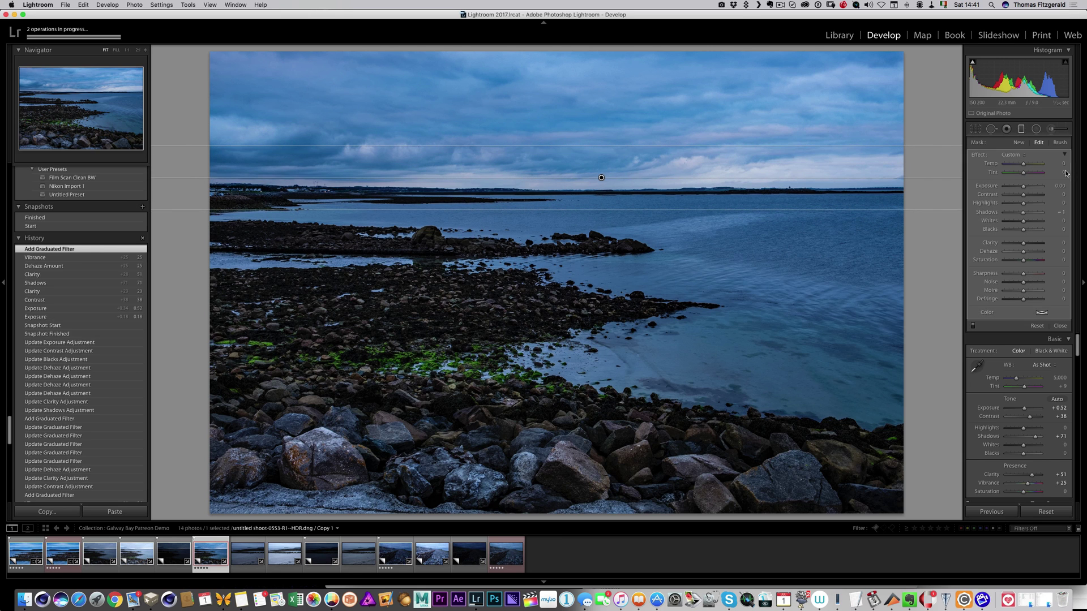
{"action": "left_click", "coordinate": [1031, 244]}
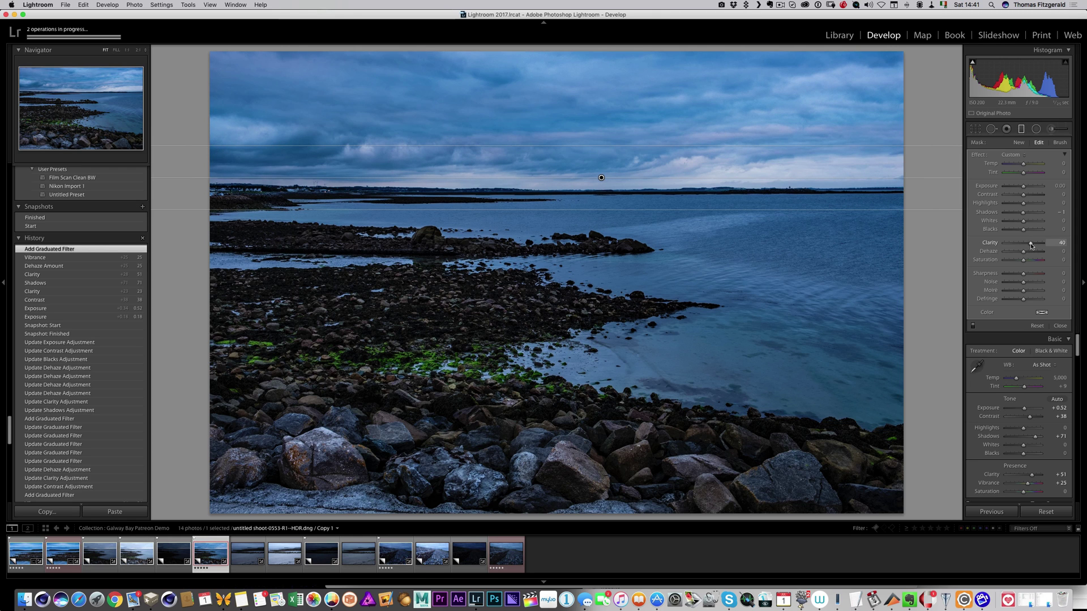
{"action": "left_click", "coordinate": [1028, 253]}
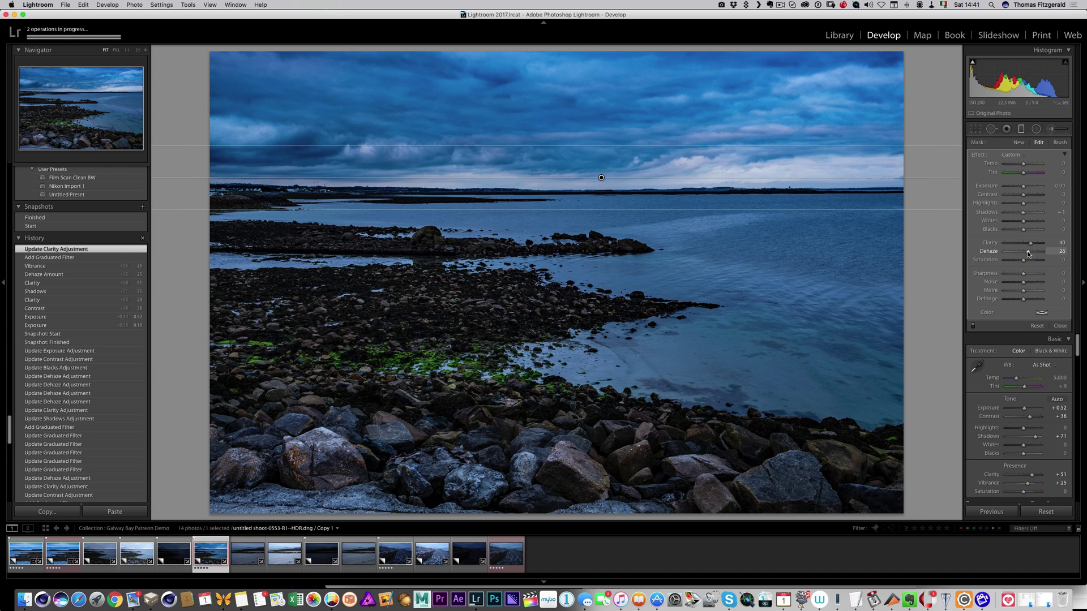
{"action": "left_click_drag", "start_coordinate": [1028, 253], "coordinate": [1026, 254]}
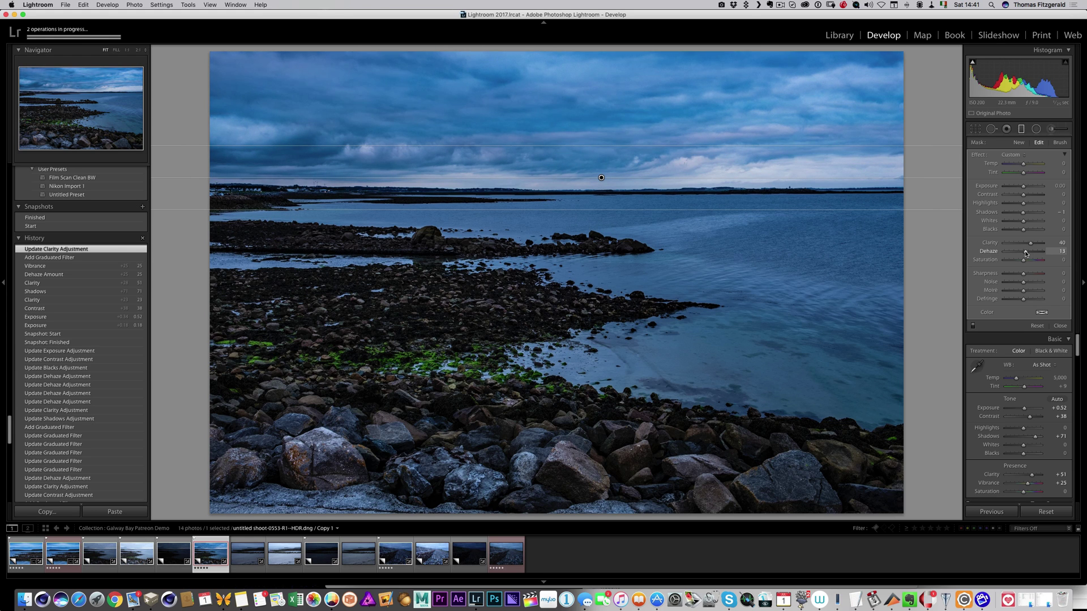
{"action": "left_click_drag", "start_coordinate": [650, 148], "coordinate": [655, 108]}
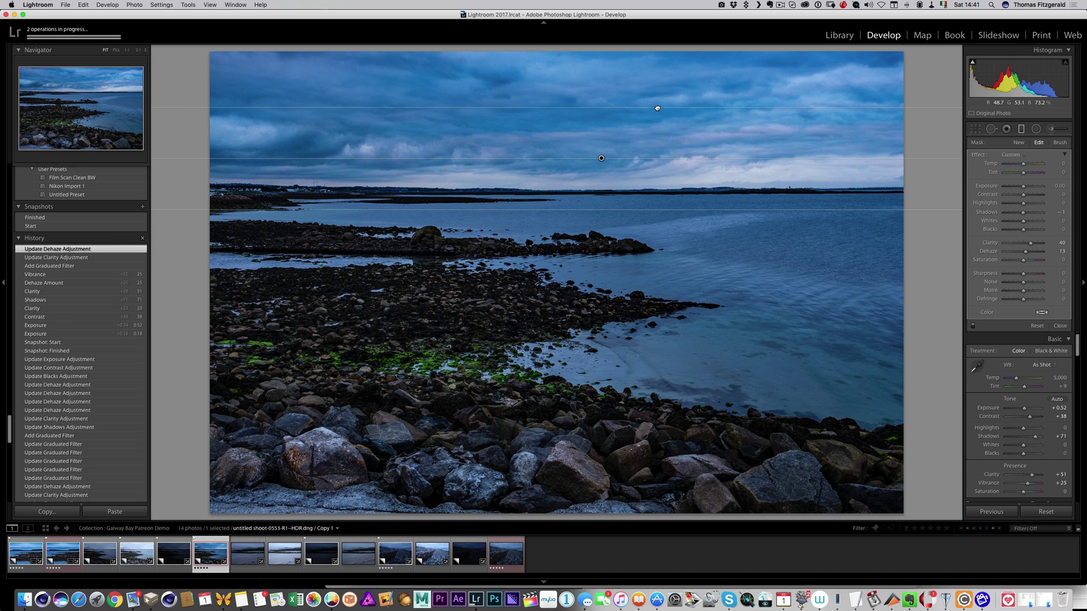
{"action": "left_click", "coordinate": [1022, 130]}
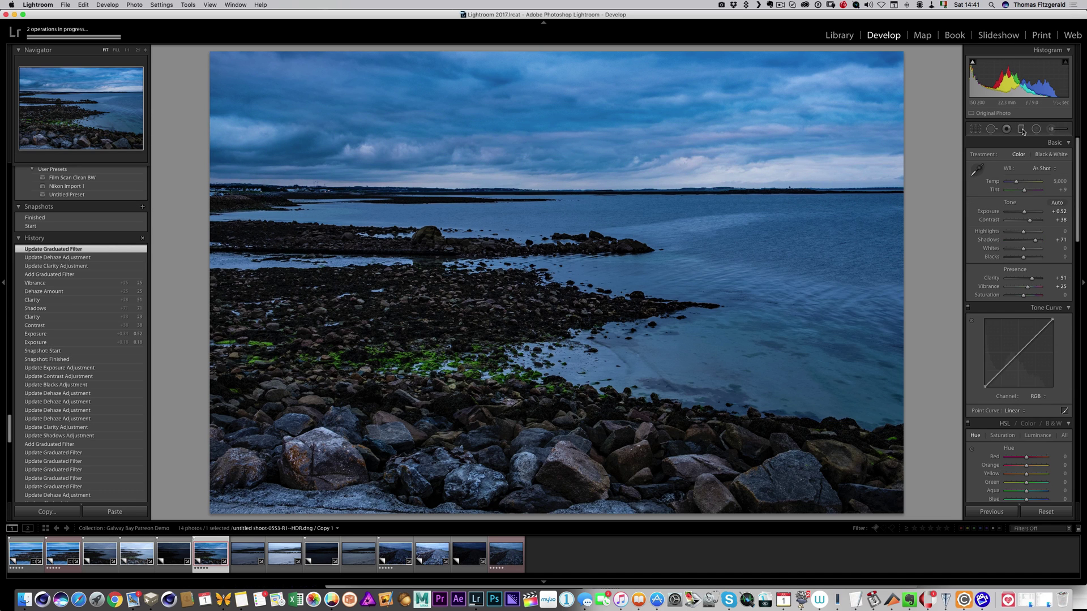
- Add a second graduated filter from the horizon down over the foreground with Shadows 70, Clarity 18 and Exposure 0.19
{"action": "left_click", "coordinate": [1021, 129]}
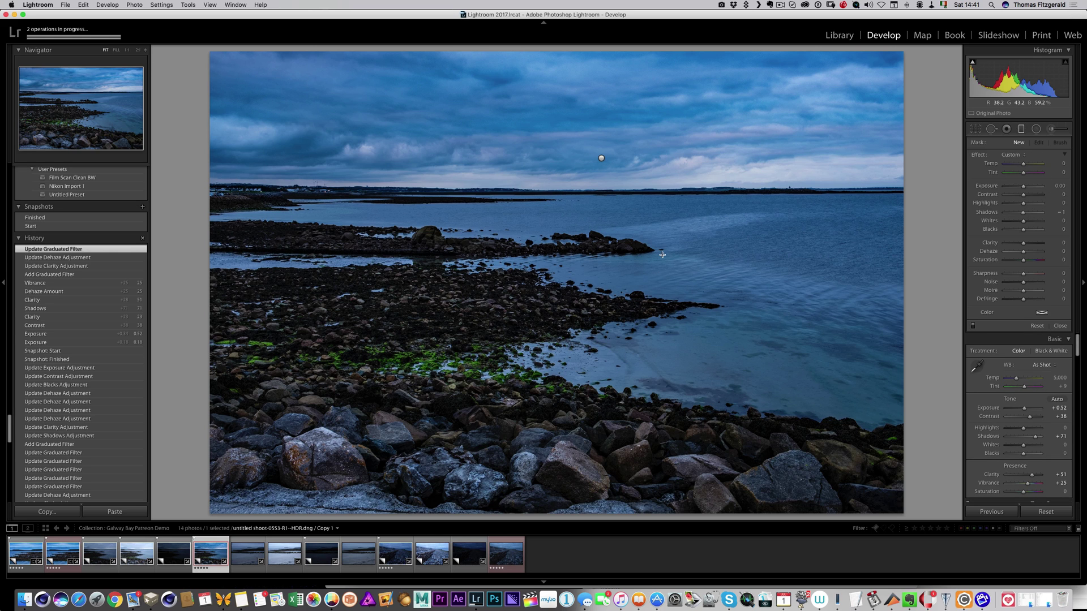
{"action": "left_click_drag", "start_coordinate": [651, 220], "coordinate": [650, 162]}
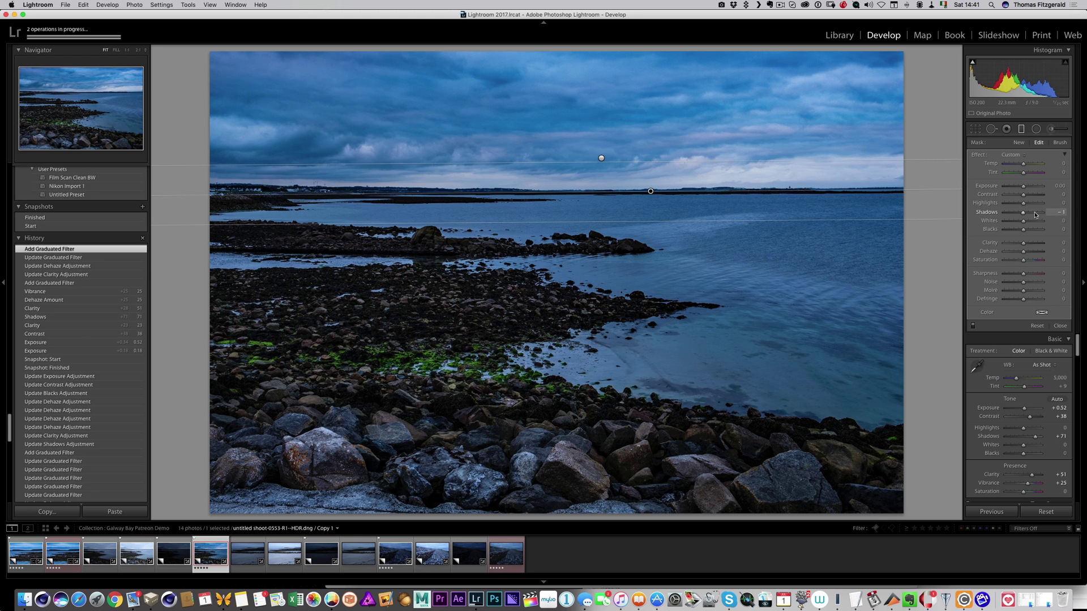
{"action": "left_click_drag", "start_coordinate": [1036, 214], "coordinate": [1028, 244]}
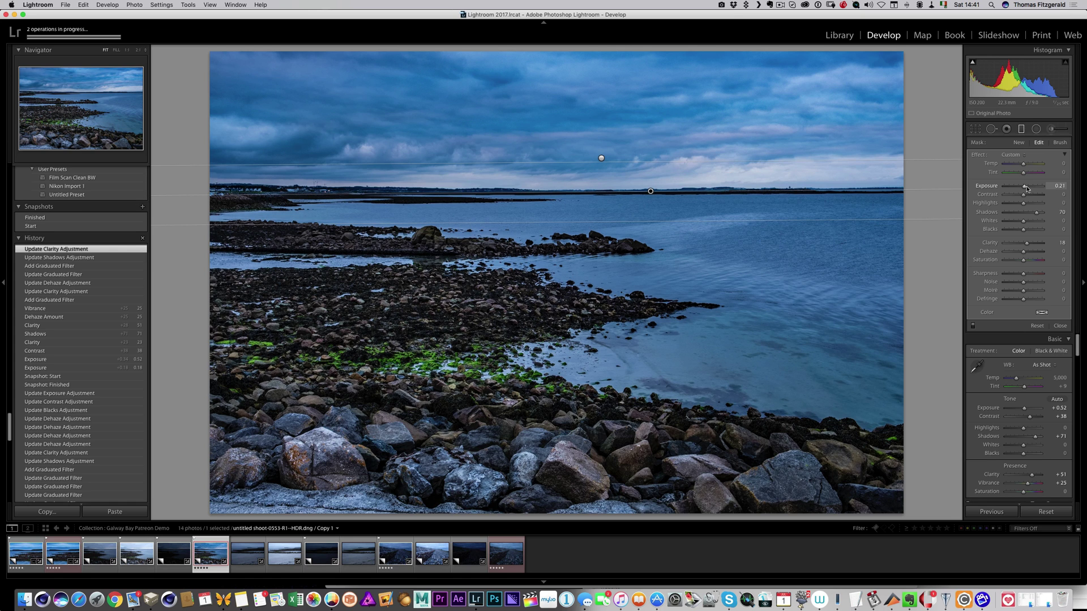
{"action": "left_click_drag", "start_coordinate": [1027, 188], "coordinate": [1027, 189]}
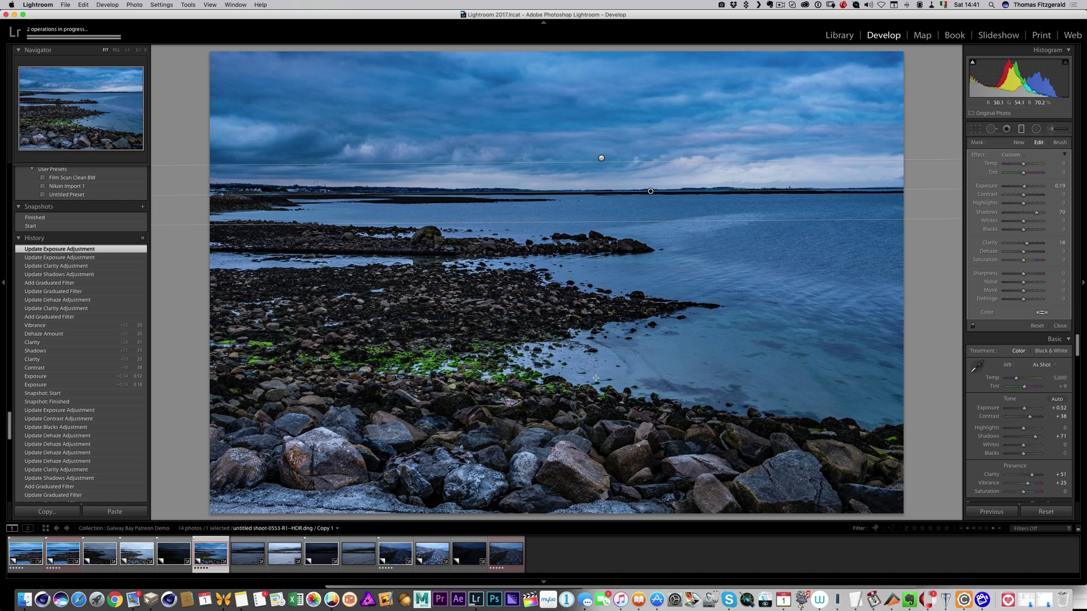
{"action": "left_click", "coordinate": [1021, 129]}
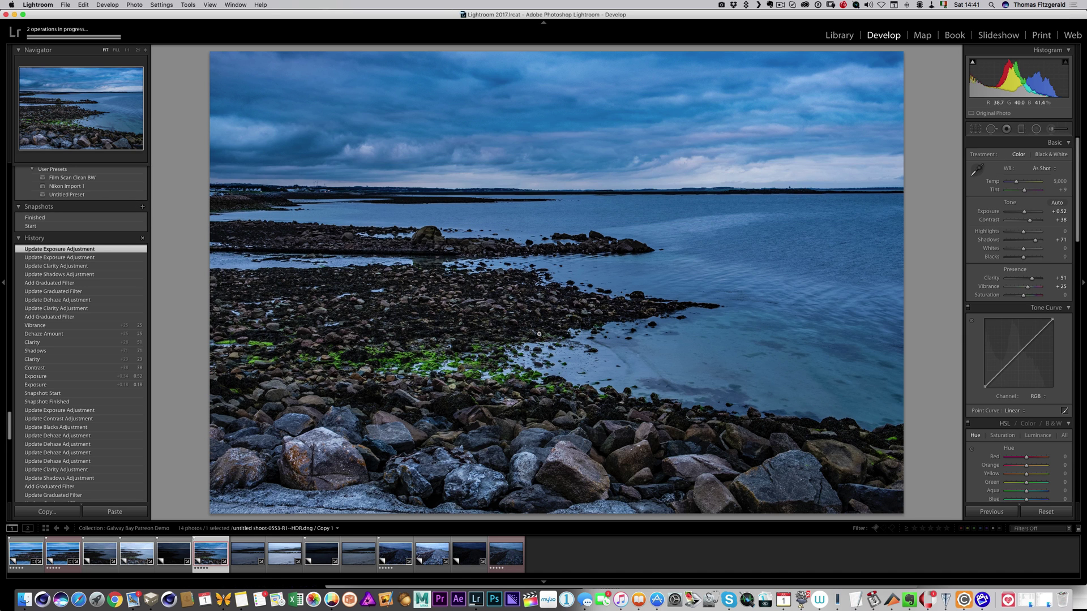
- Examine the shoreline, shallow water and foreground rocks of the edited HDR photo up close
{"action": "left_click", "coordinate": [538, 334]}
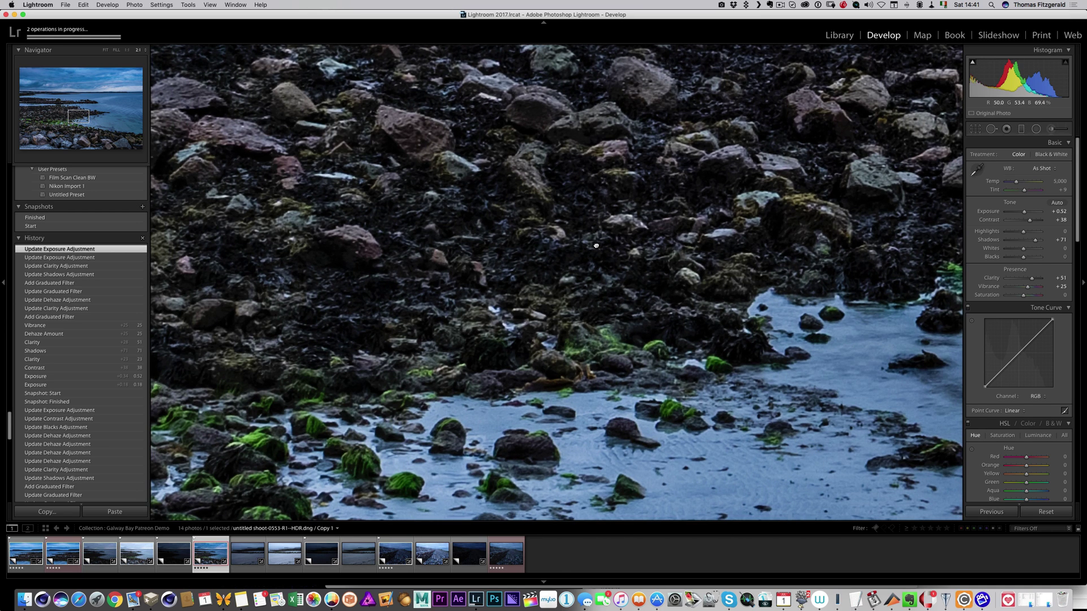
{"action": "left_click_drag", "start_coordinate": [812, 444], "coordinate": [636, 223]}
{"action": "left_click", "coordinate": [127, 50]}
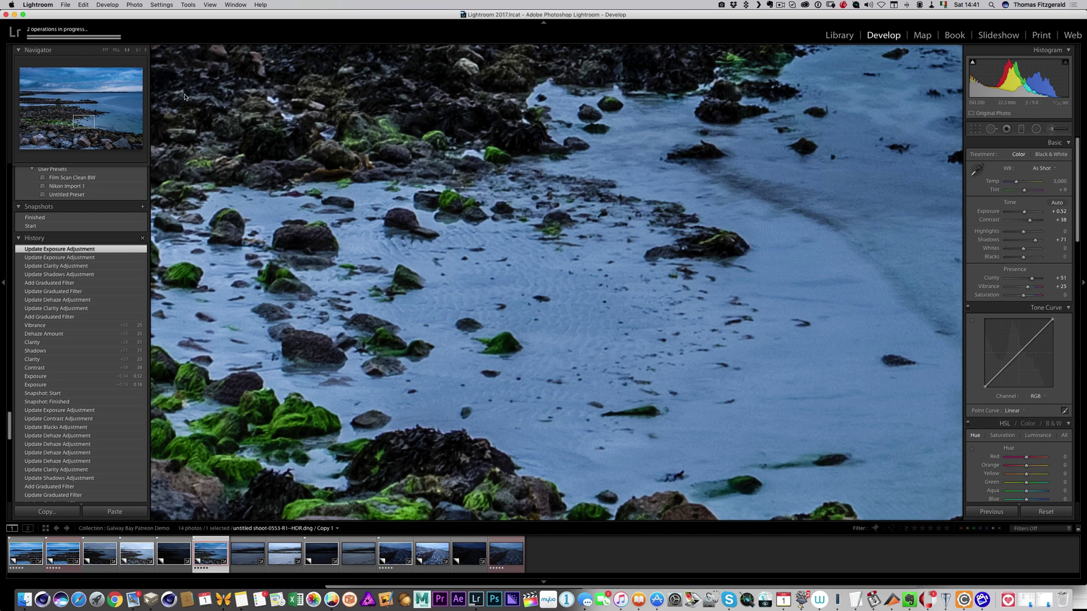
{"action": "scroll", "coordinate": [468, 297], "scroll_direction": "down", "scroll_amount": 5}
{"action": "scroll", "coordinate": [468, 296], "scroll_direction": "left", "scroll_amount": 6}
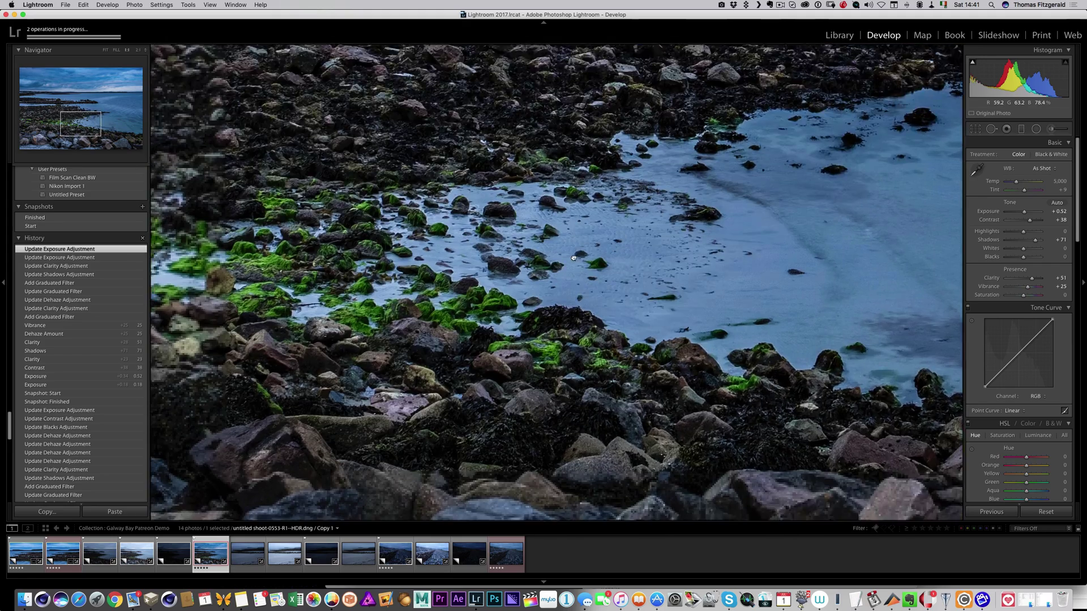
{"action": "left_click_drag", "start_coordinate": [416, 385], "coordinate": [601, 207]}
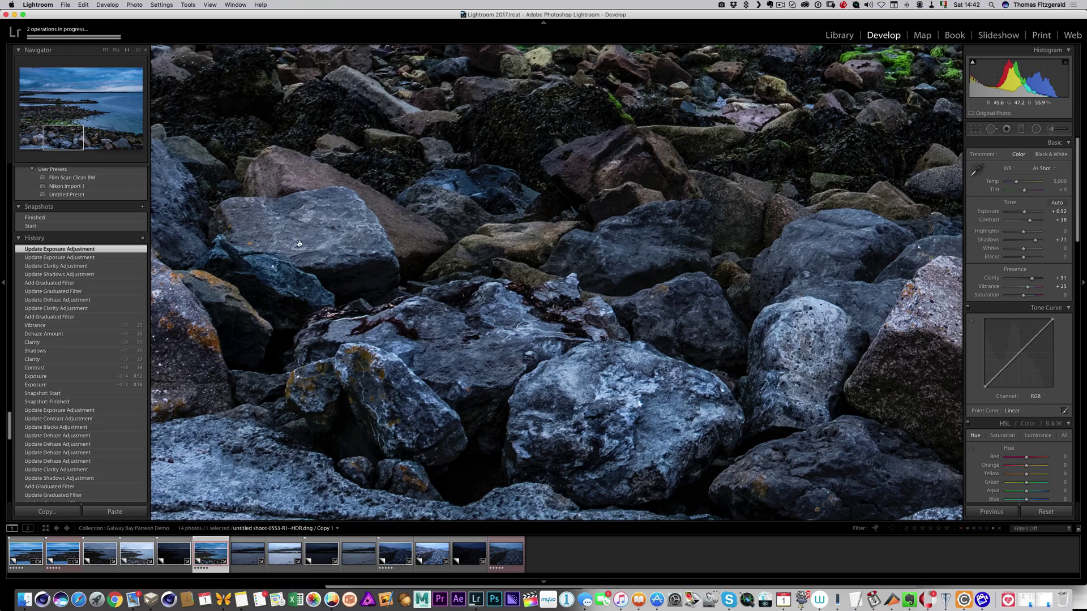
{"action": "left_click_drag", "start_coordinate": [300, 244], "coordinate": [665, 221]}
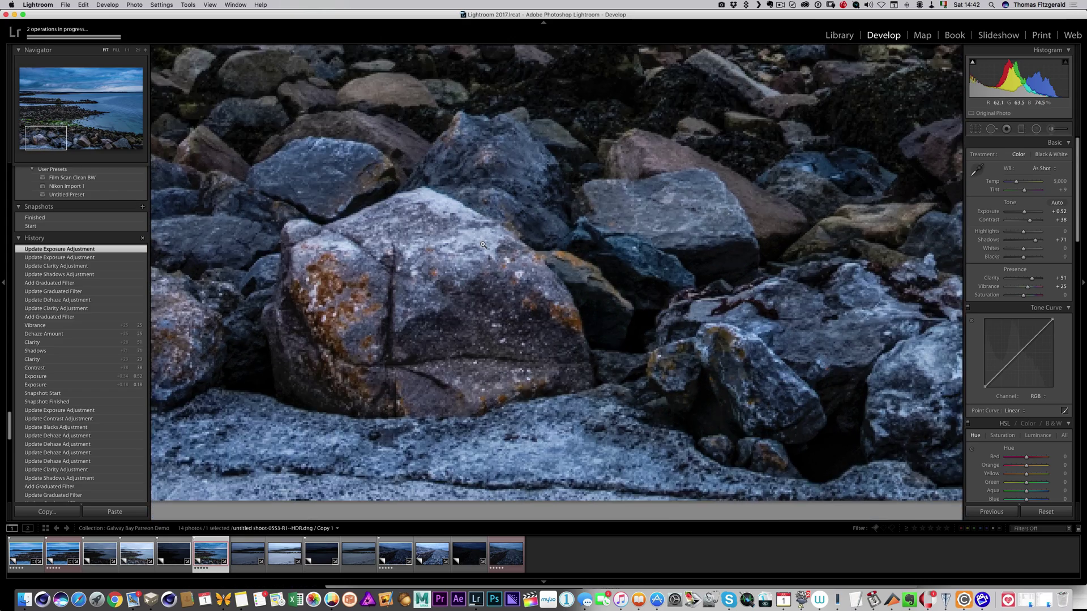
{"action": "left_click", "coordinate": [482, 244]}
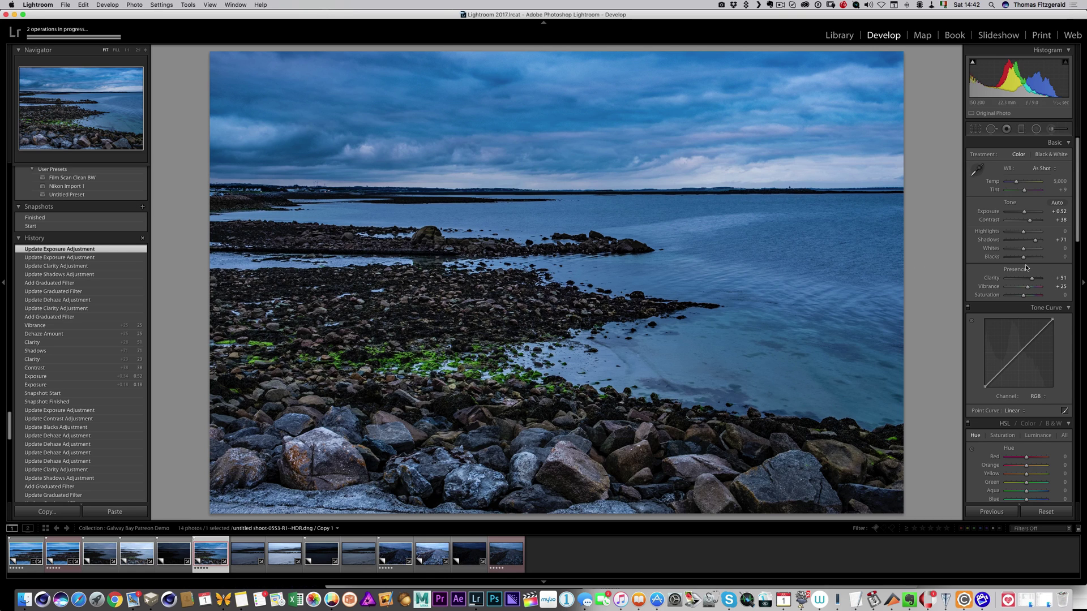
- Compare the edited HDR photo with its Reset Settings history state, and return to the latest exposure adjustment
{"action": "scroll", "coordinate": [107, 317], "scroll_direction": "down", "scroll_amount": 5}
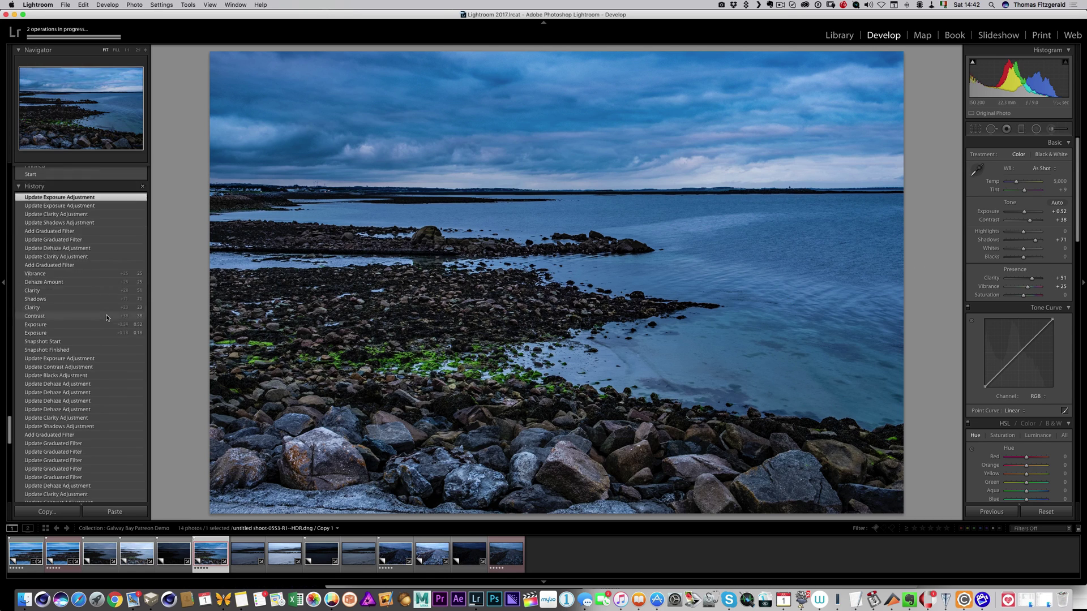
{"action": "scroll", "coordinate": [106, 317], "scroll_direction": "down", "scroll_amount": 5}
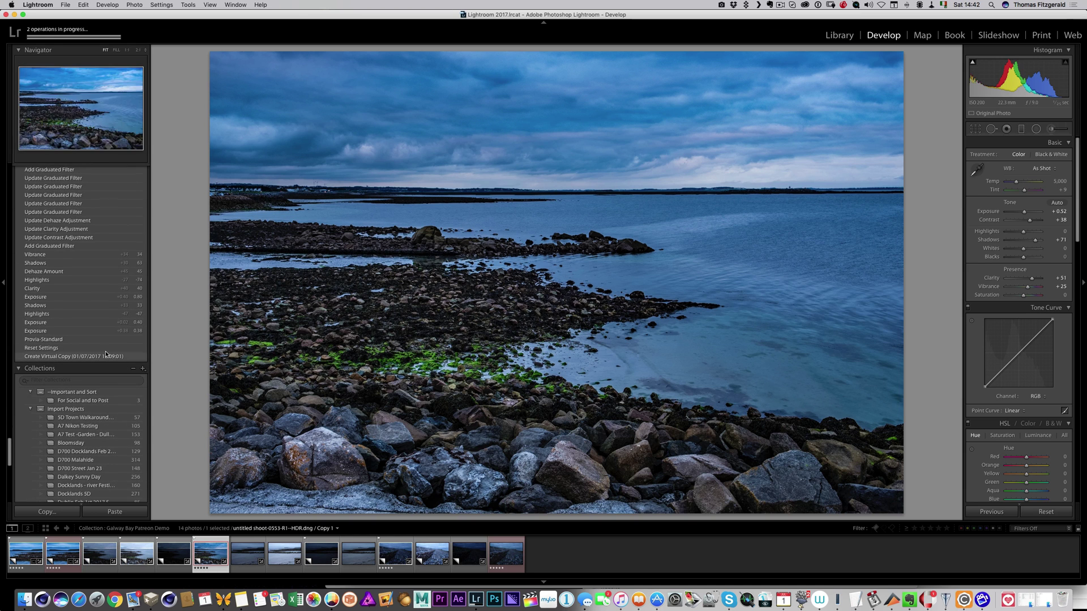
{"action": "left_click", "coordinate": [99, 349]}
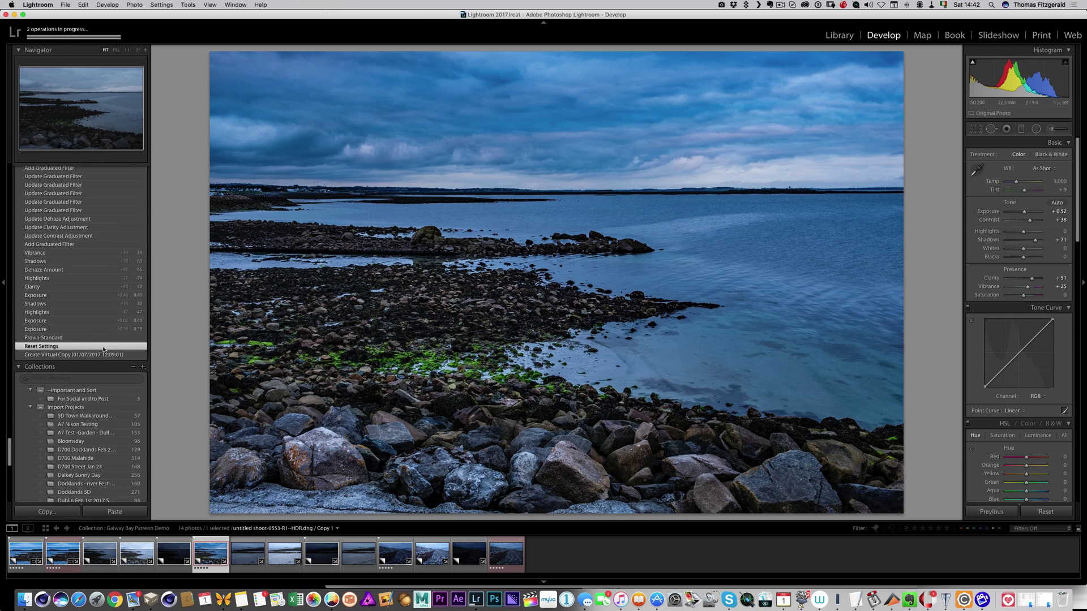
{"action": "scroll", "coordinate": [103, 348], "scroll_direction": "up", "scroll_amount": 6}
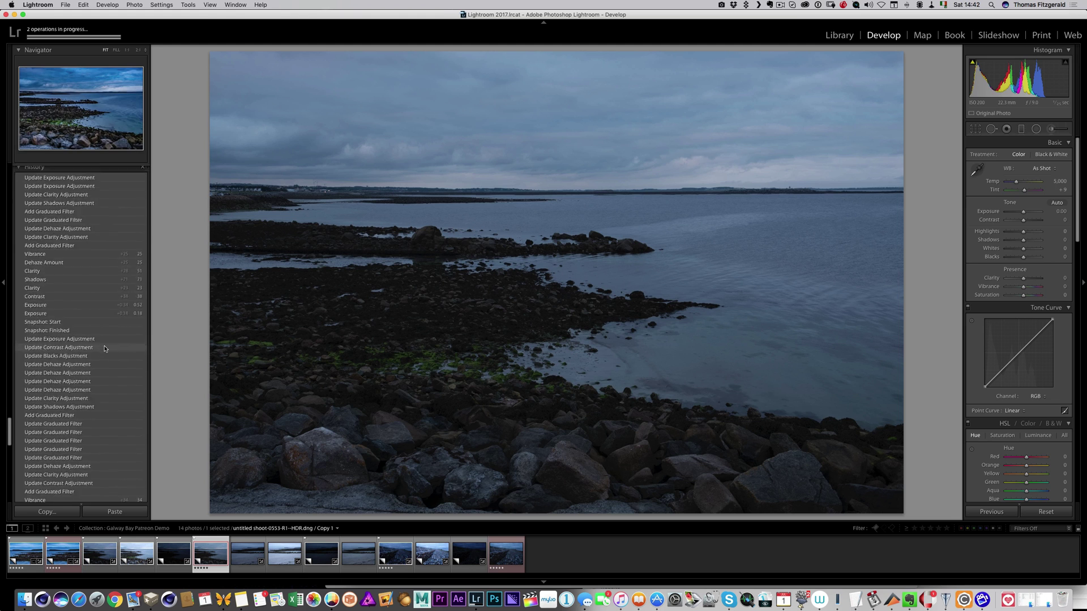
{"action": "scroll", "coordinate": [102, 345], "scroll_direction": "up", "scroll_amount": 5}
{"action": "left_click", "coordinate": [96, 310]}
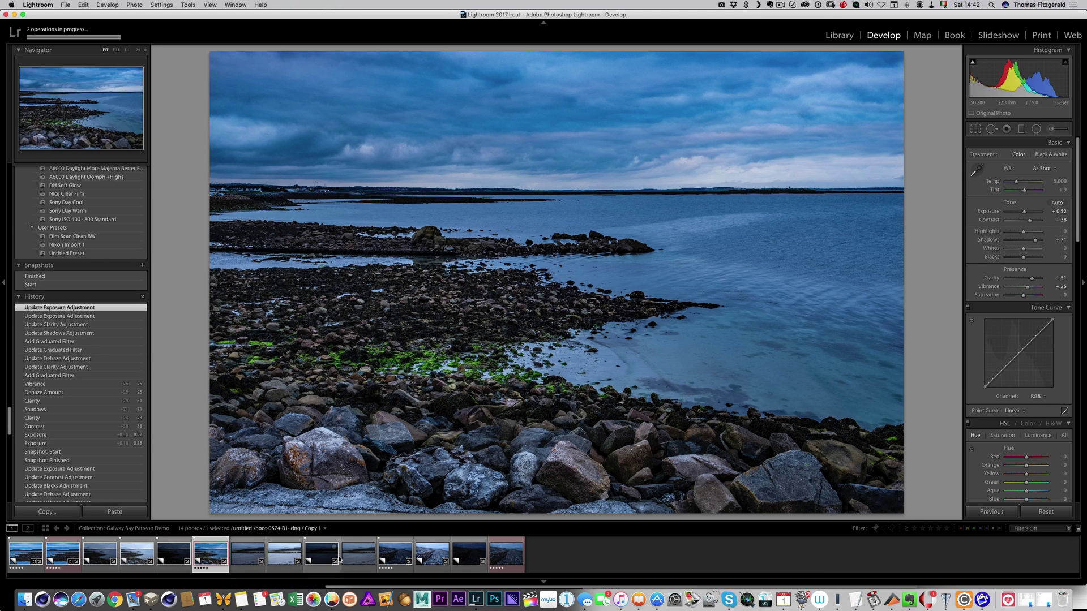
- Open the beach photo that follows its three bracketed frames and straighten it automatically, keeping the Original aspect
{"action": "left_click", "coordinate": [256, 557]}
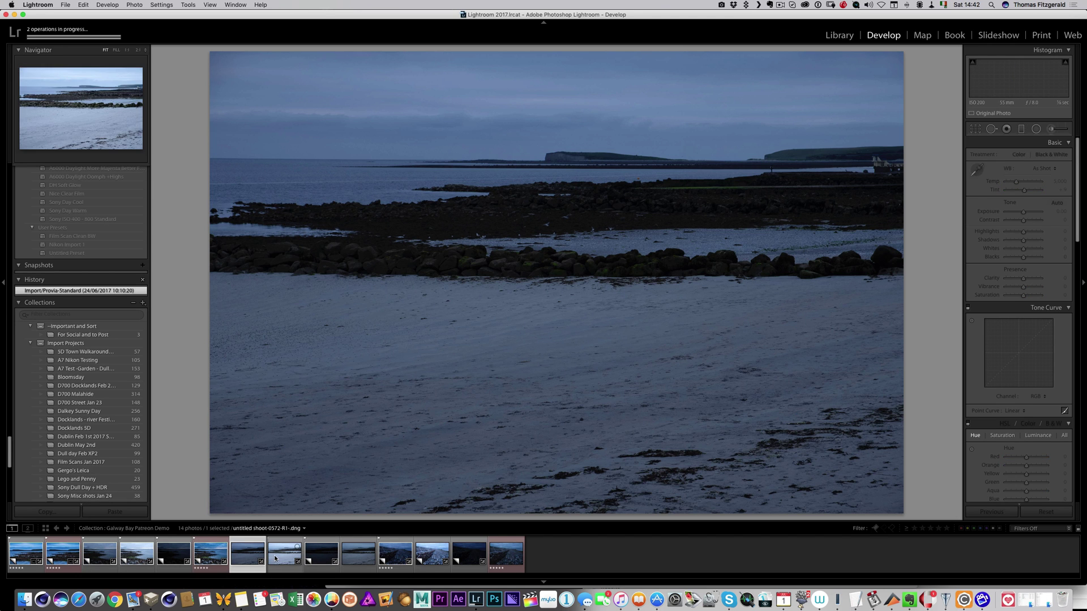
{"action": "left_click", "coordinate": [358, 559]}
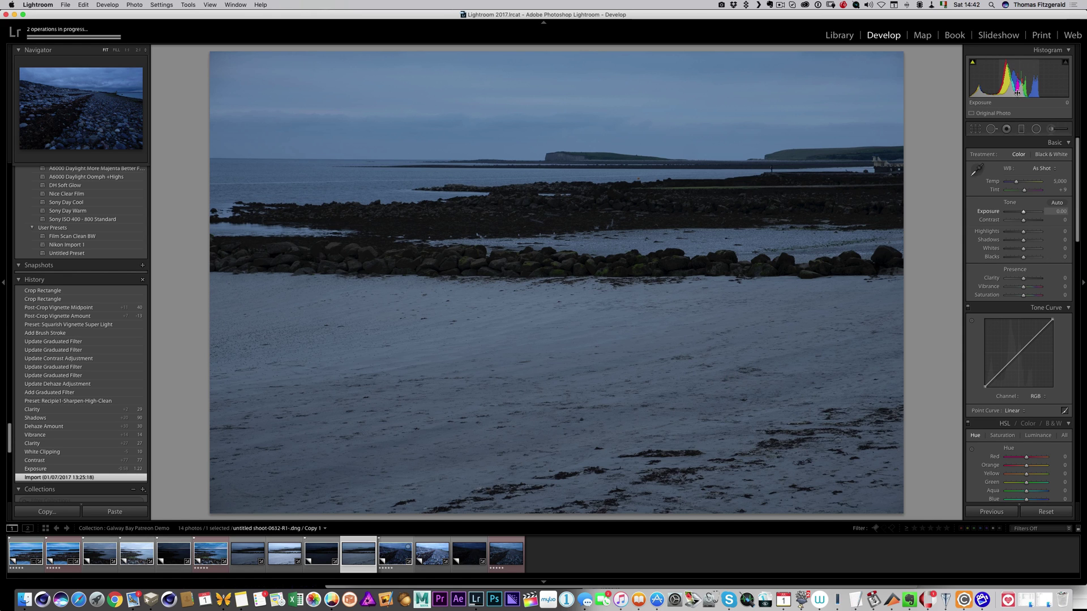
{"action": "left_click", "coordinate": [975, 129]}
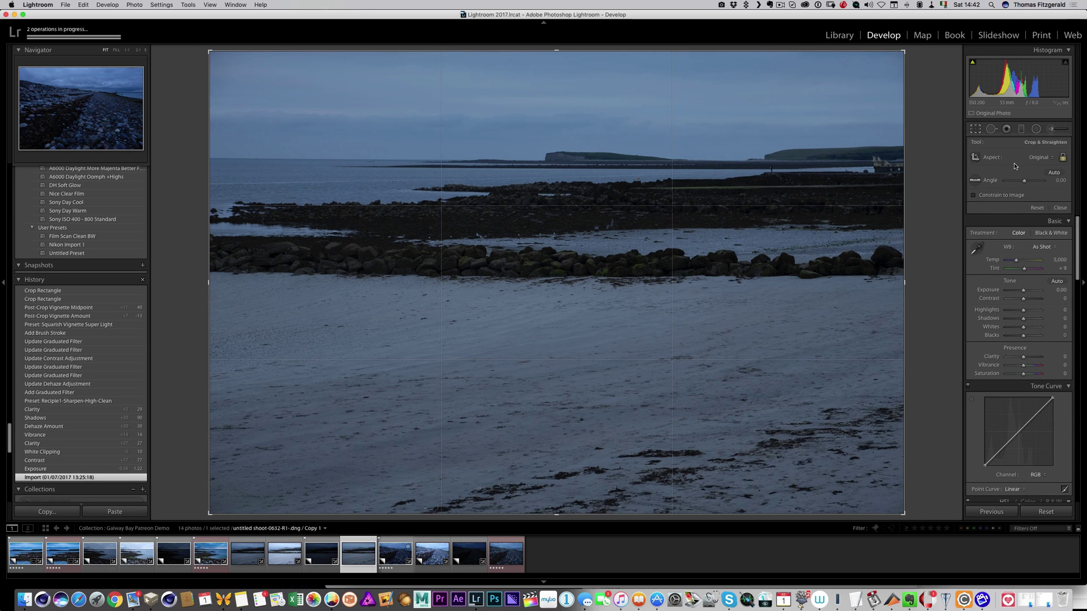
{"action": "left_click", "coordinate": [1052, 173]}
{"action": "left_click", "coordinate": [1044, 156]}
{"action": "left_click", "coordinate": [951, 160]}
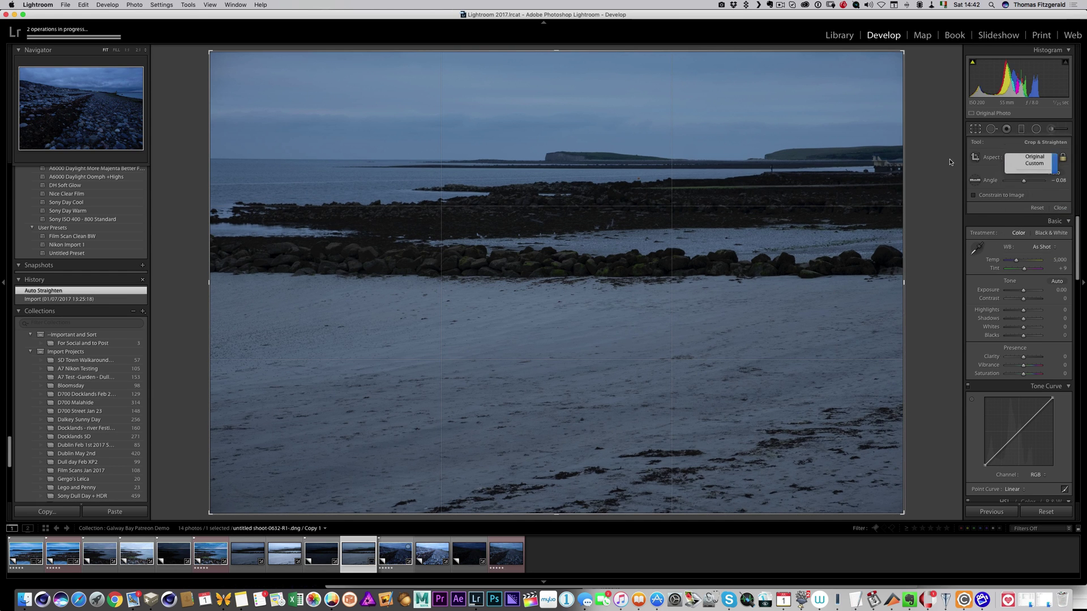
{"action": "key", "text": "Return"}
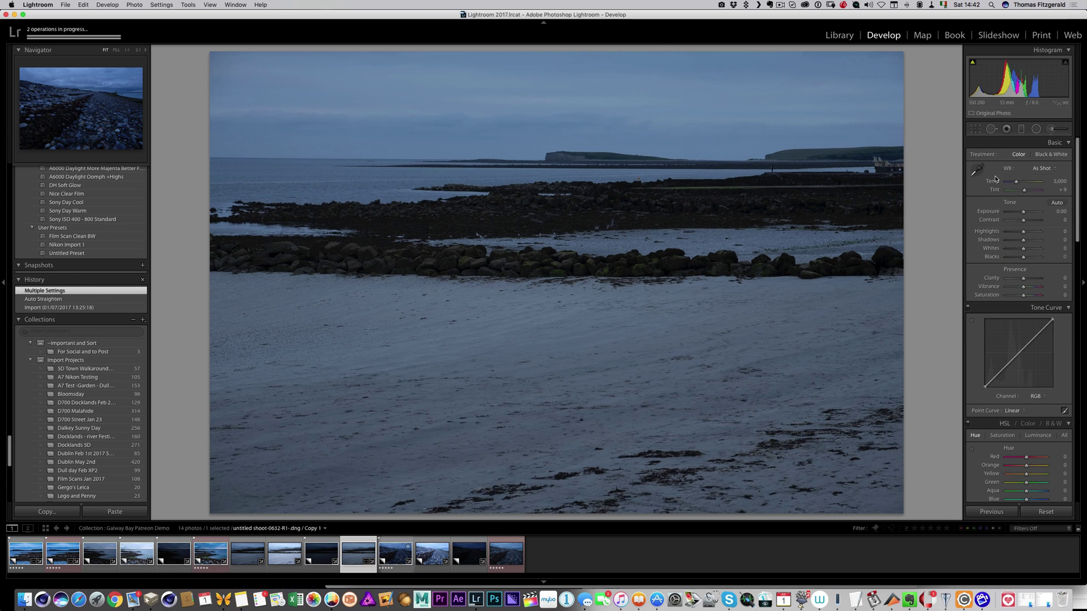
- Crop the beach photo to a 2.35 x 1 aspect, positioned to keep the sky and cut away the lower sand
{"action": "left_click", "coordinate": [1009, 130]}
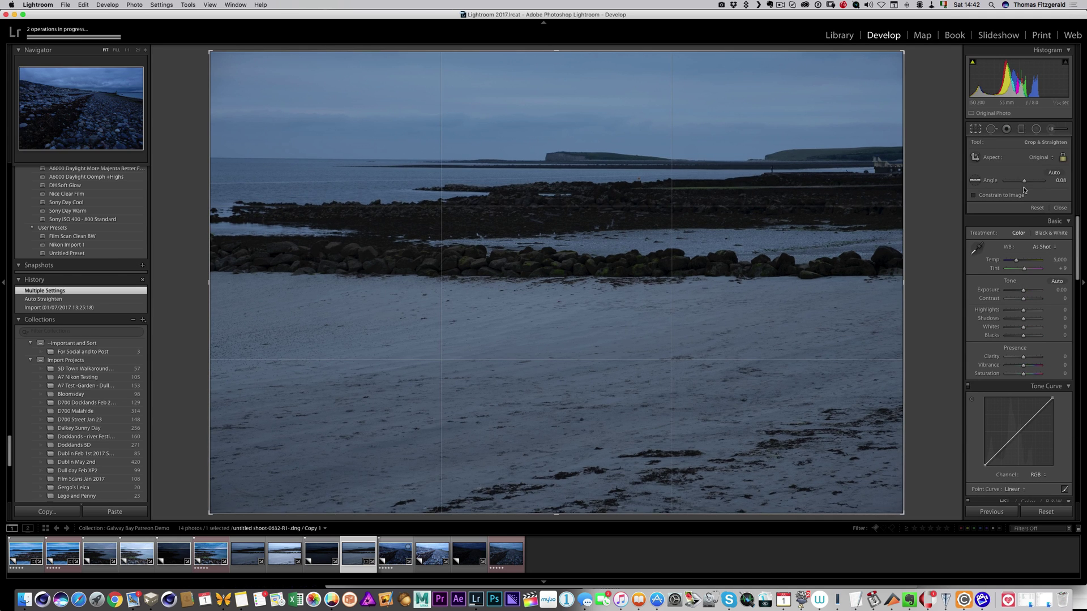
{"action": "left_click", "coordinate": [1040, 158]}
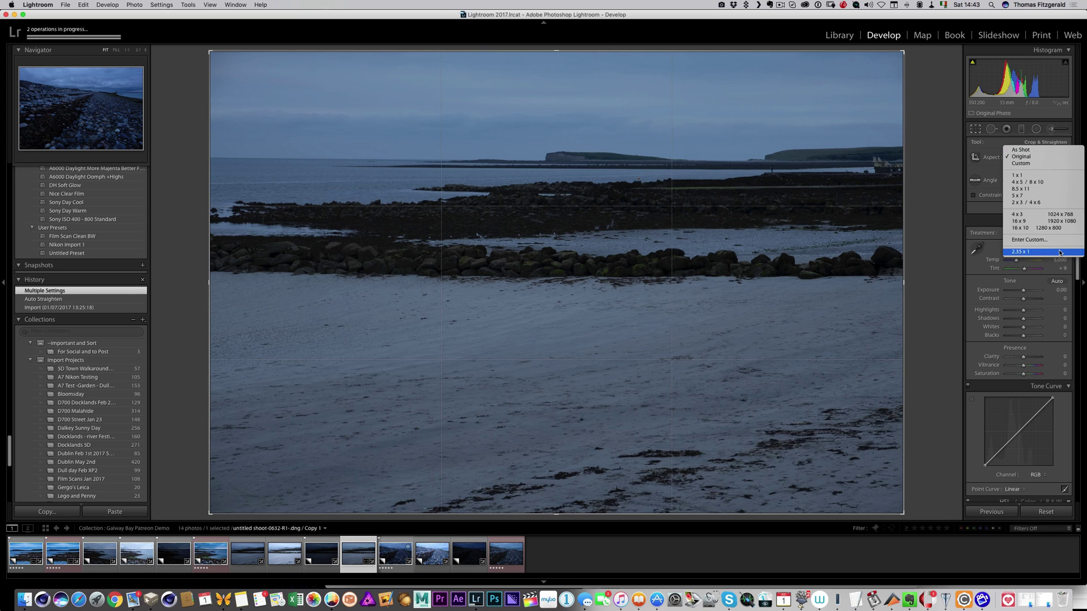
{"action": "left_click", "coordinate": [1022, 252]}
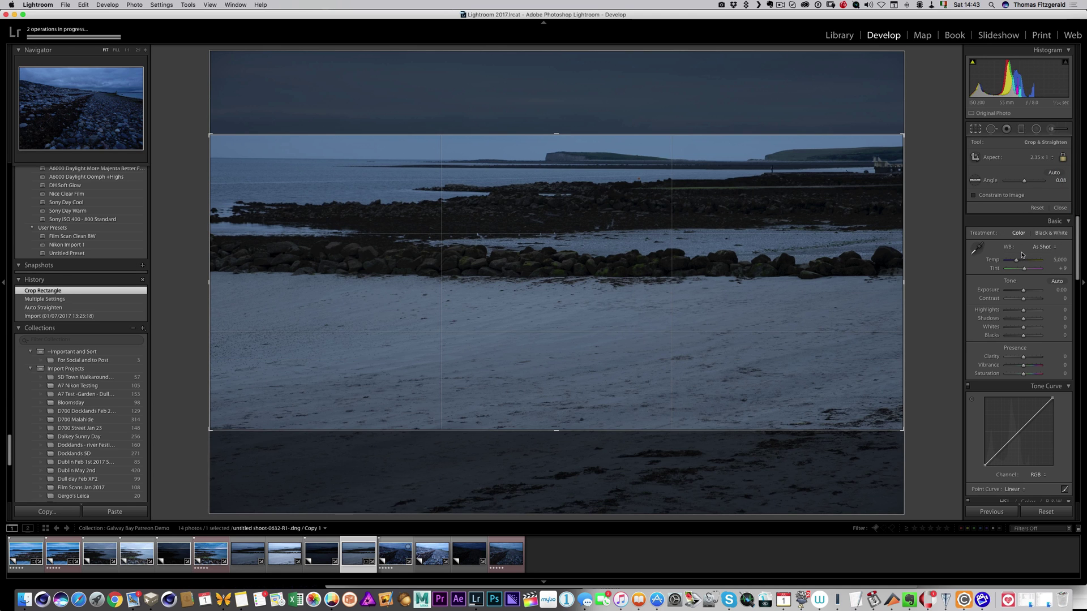
{"action": "left_click_drag", "start_coordinate": [583, 280], "coordinate": [576, 353]}
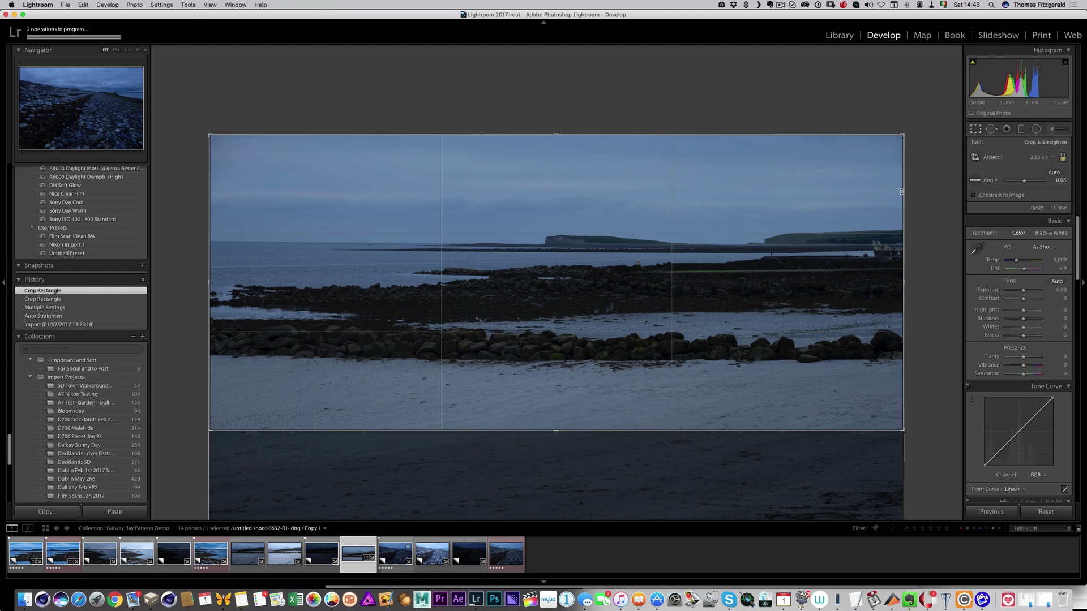
{"action": "key", "text": "r"}
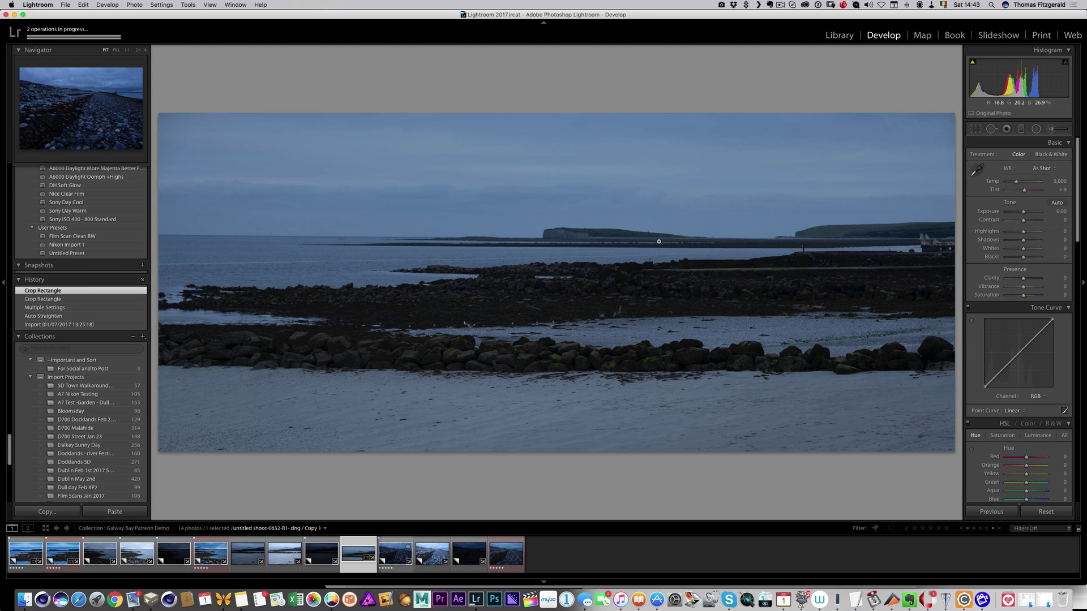
- Set the background colour around the photo to Darker Gray
{"action": "right_click", "coordinate": [617, 71]}
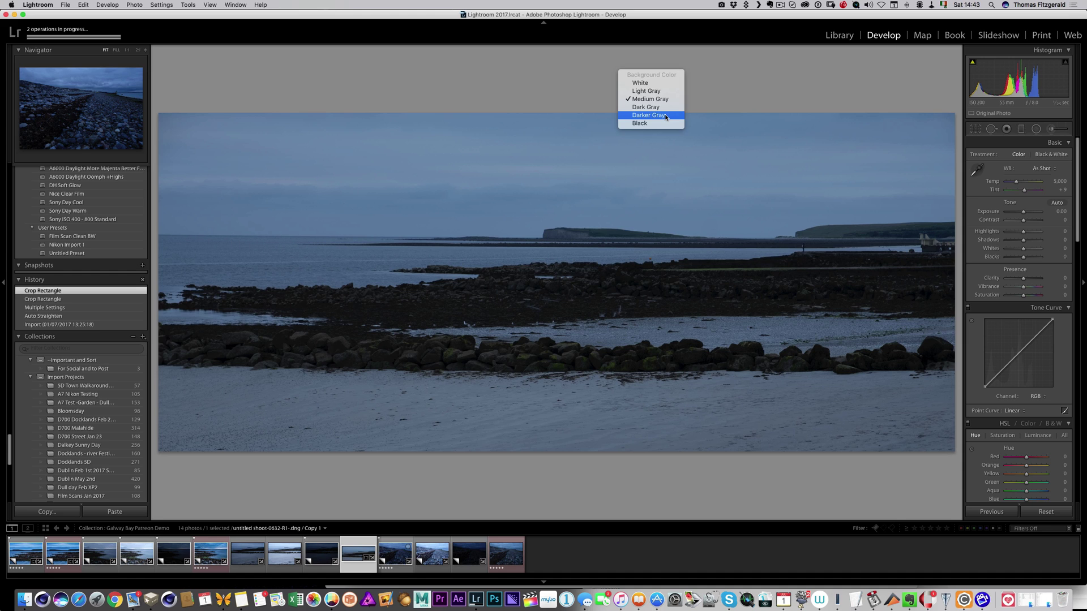
{"action": "left_click", "coordinate": [665, 114]}
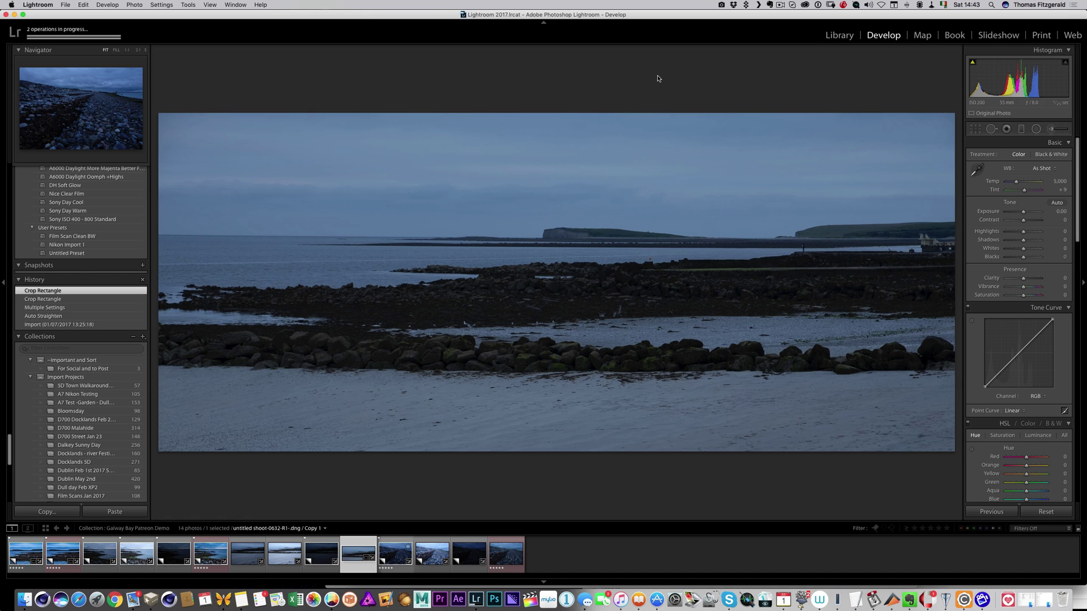
- Set the background colour around the photo to black
{"action": "right_click", "coordinate": [657, 75]}
{"action": "left_click", "coordinate": [679, 128]}
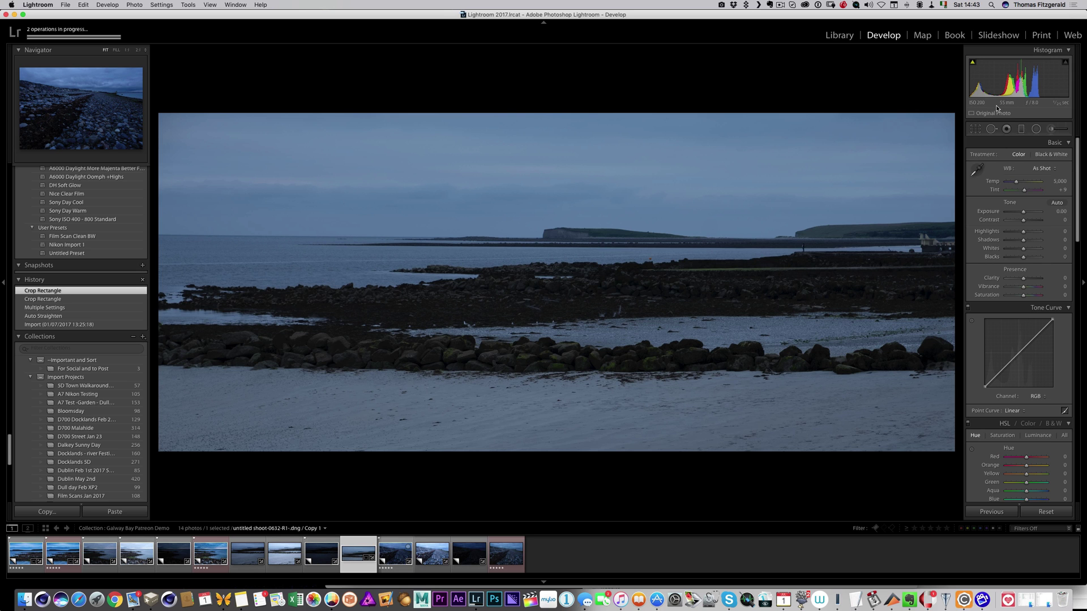
- Set the beach photo's Exposure to +0.80, Contrast +49, Highlights -8, Shadows +9, Whites +3, Blacks -23, Clarity +25 and Vibrance +28
{"action": "left_click_drag", "start_coordinate": [1057, 211], "coordinate": [1032, 222]}
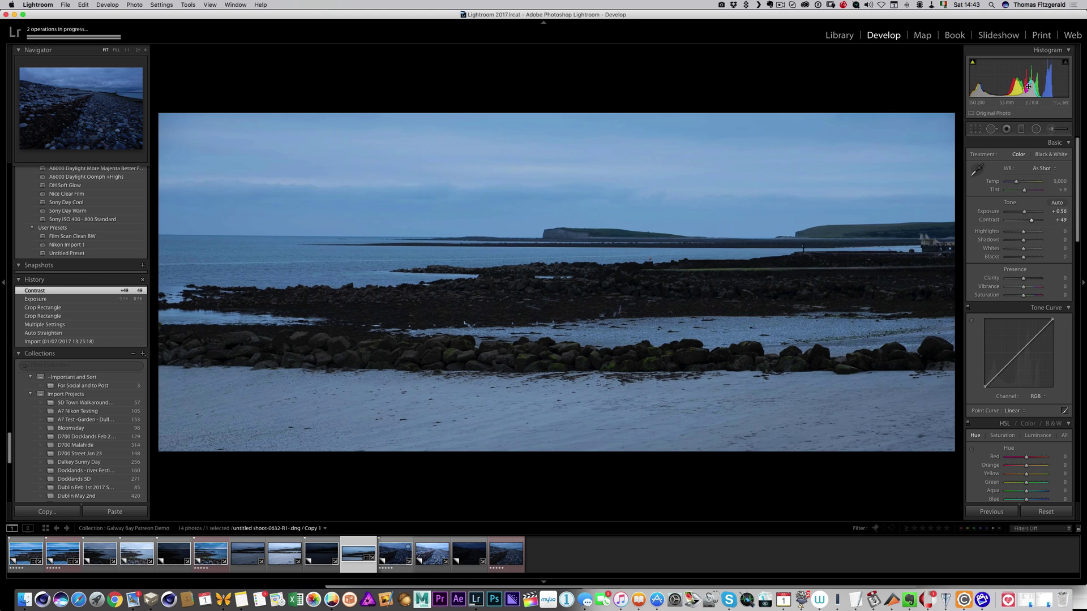
{"action": "left_click_drag", "start_coordinate": [1057, 83], "coordinate": [1059, 82]}
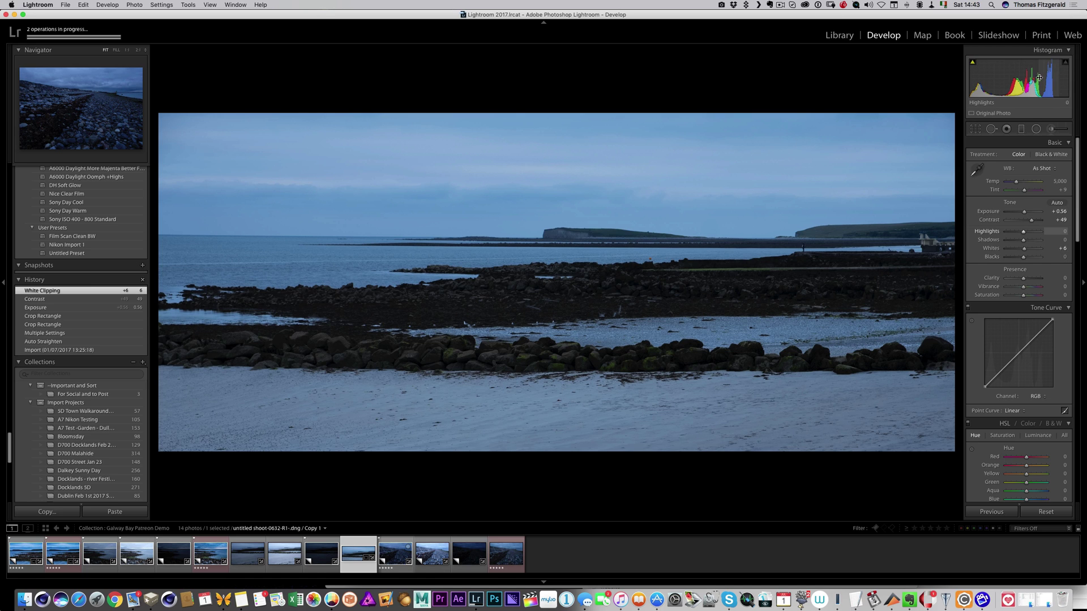
{"action": "left_click_drag", "start_coordinate": [1022, 83], "coordinate": [972, 85]}
{"action": "left_click_drag", "start_coordinate": [1048, 80], "coordinate": [1057, 80]}
{"action": "left_click_drag", "start_coordinate": [1023, 277], "coordinate": [1028, 289]}
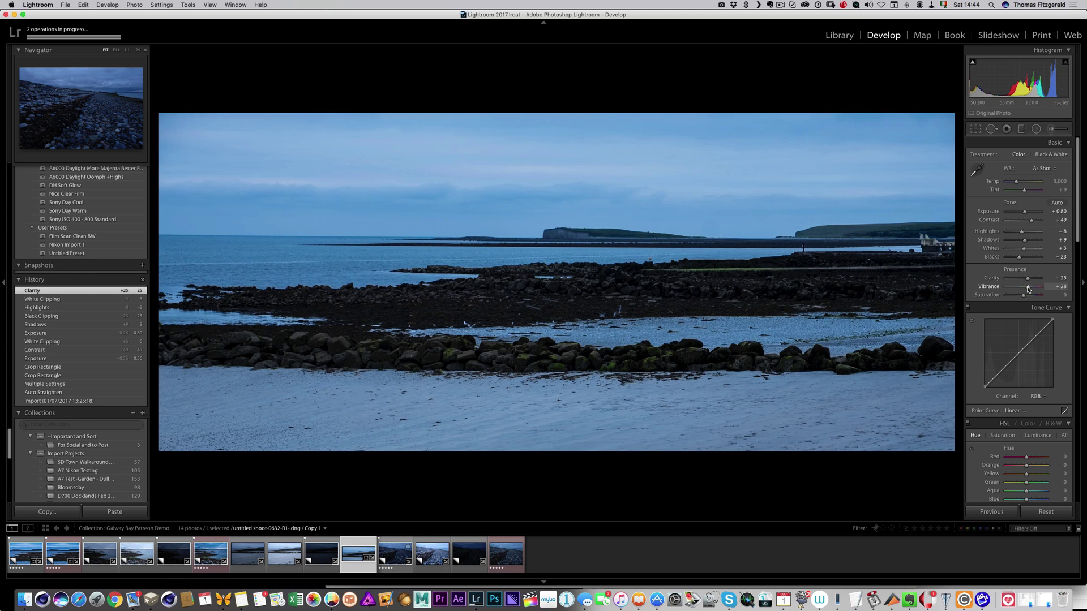
- Set the beach photo's Dehaze Amount to +27
{"action": "scroll", "coordinate": [1025, 289], "scroll_direction": "down", "scroll_amount": 15}
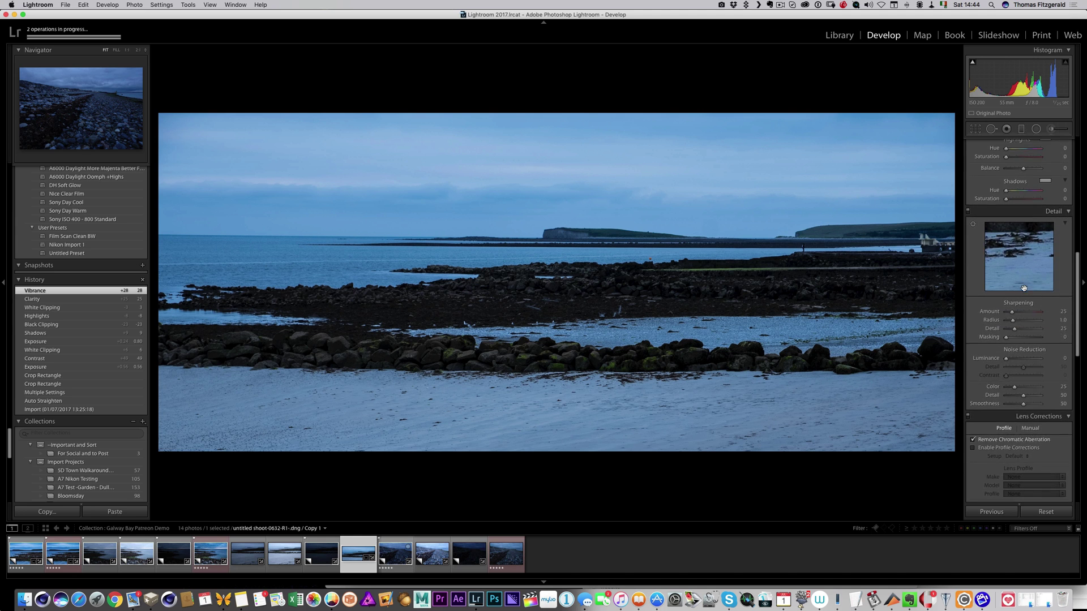
{"action": "scroll", "coordinate": [1024, 289], "scroll_direction": "down", "scroll_amount": 12}
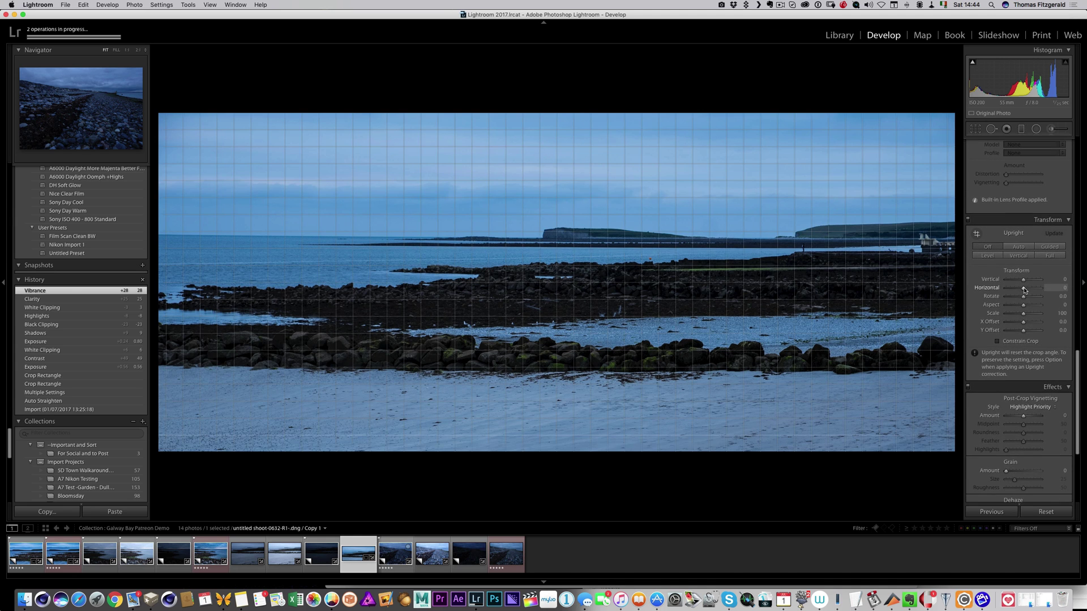
{"action": "scroll", "coordinate": [1024, 441], "scroll_direction": "down", "scroll_amount": 4}
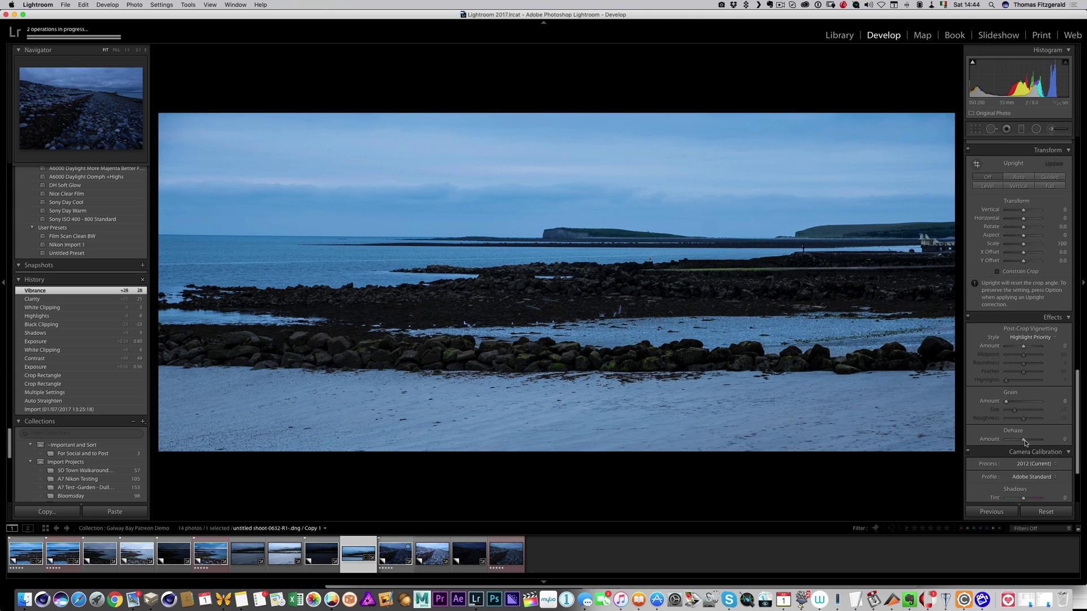
{"action": "left_click_drag", "start_coordinate": [1027, 441], "coordinate": [1030, 441]}
- Raise the beach photo's Shadows to +58, Clarity to +45 and Exposure to +0.94
{"action": "scroll", "coordinate": [1000, 282], "scroll_direction": "up", "scroll_amount": 10}
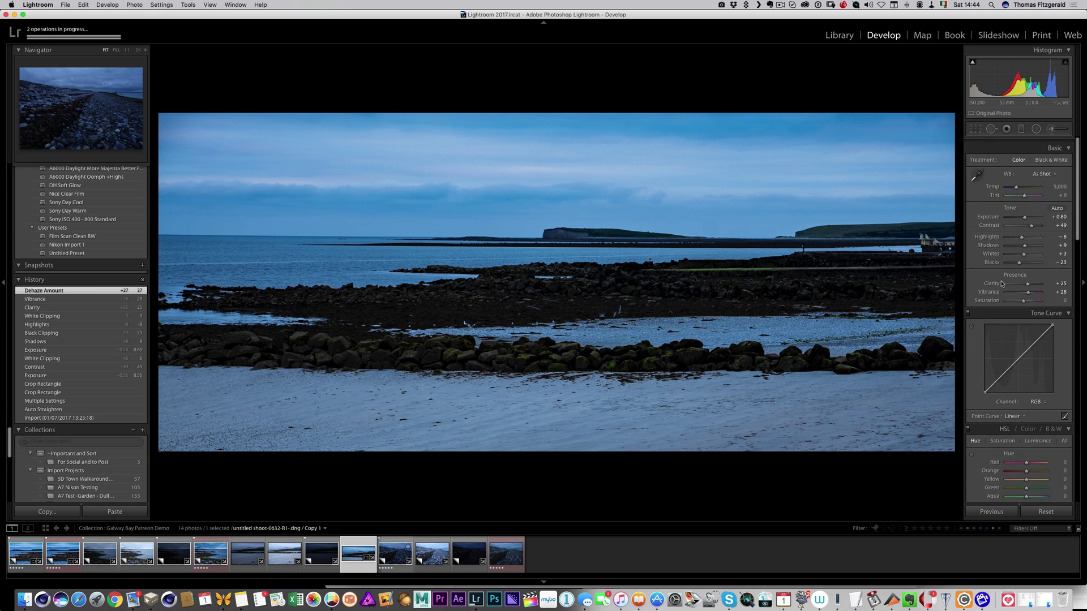
{"action": "left_click_drag", "start_coordinate": [1031, 243], "coordinate": [1031, 279]}
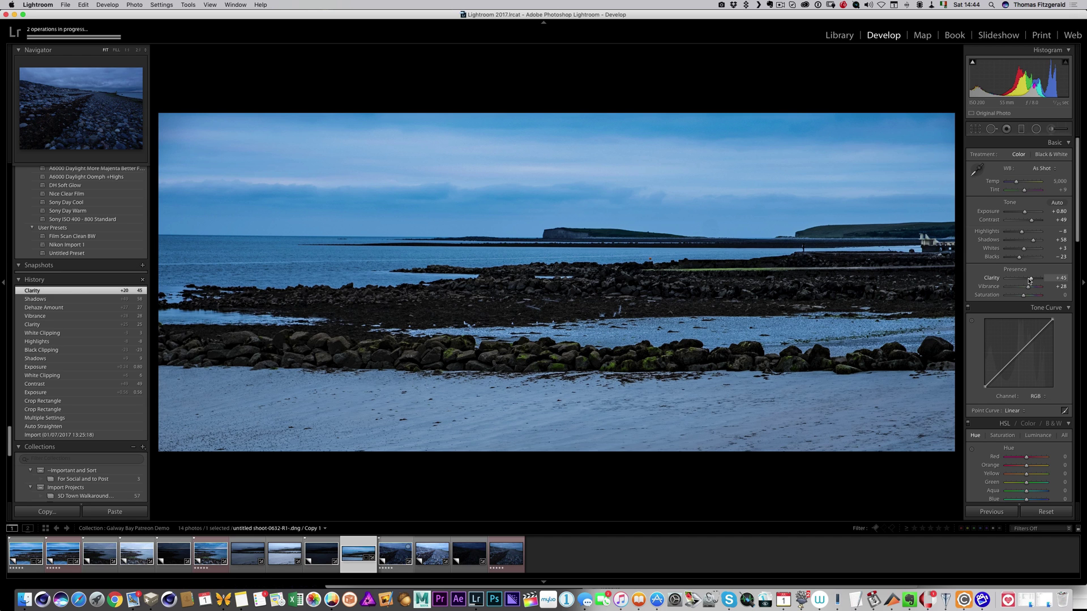
{"action": "left_click_drag", "start_coordinate": [1057, 211], "coordinate": [1063, 211]}
{"action": "left_click_drag", "start_coordinate": [1023, 86], "coordinate": [1023, 86]}
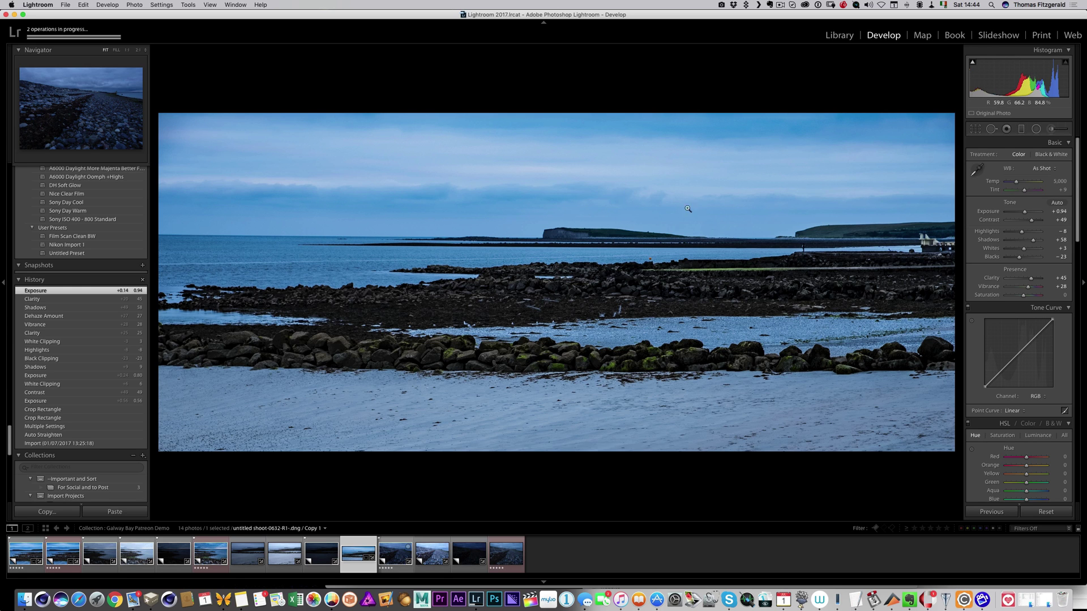
- Add a narrow horizontal graduated filter over the sky down to the horizon with Dehaze 21, and nudge it slightly upward
{"action": "left_click", "coordinate": [1020, 130]}
{"action": "left_click_drag", "start_coordinate": [586, 207], "coordinate": [586, 253]}
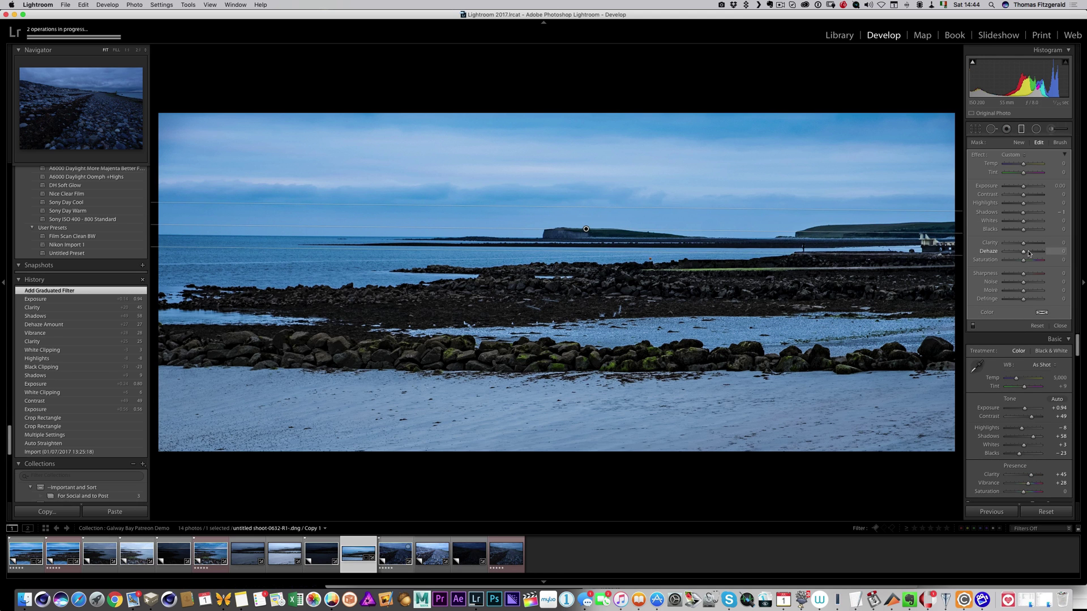
{"action": "left_click", "coordinate": [1028, 251]}
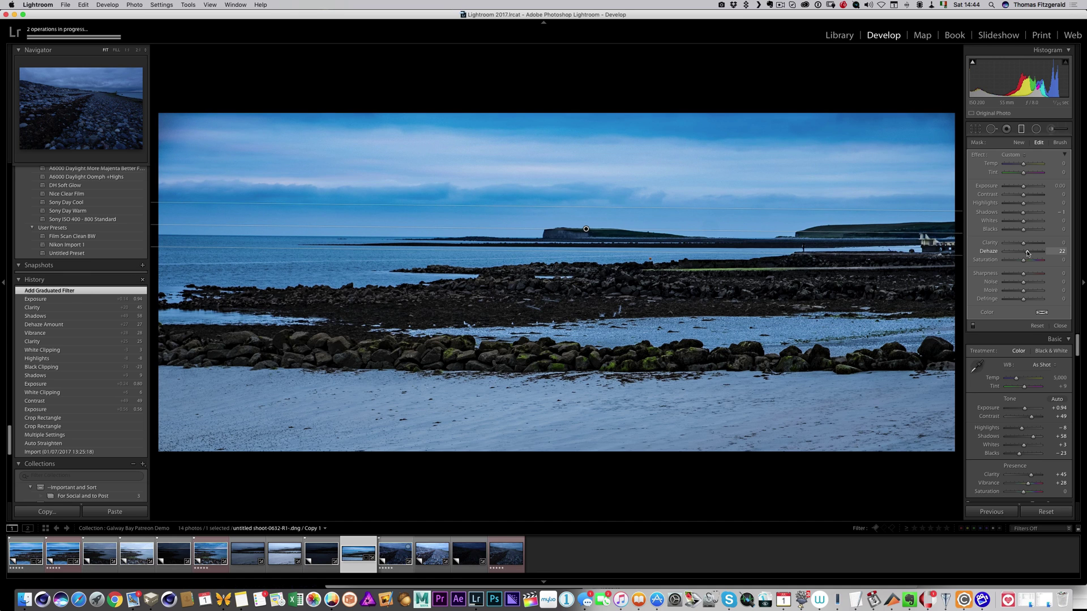
{"action": "left_click_drag", "start_coordinate": [1027, 253], "coordinate": [1026, 253]}
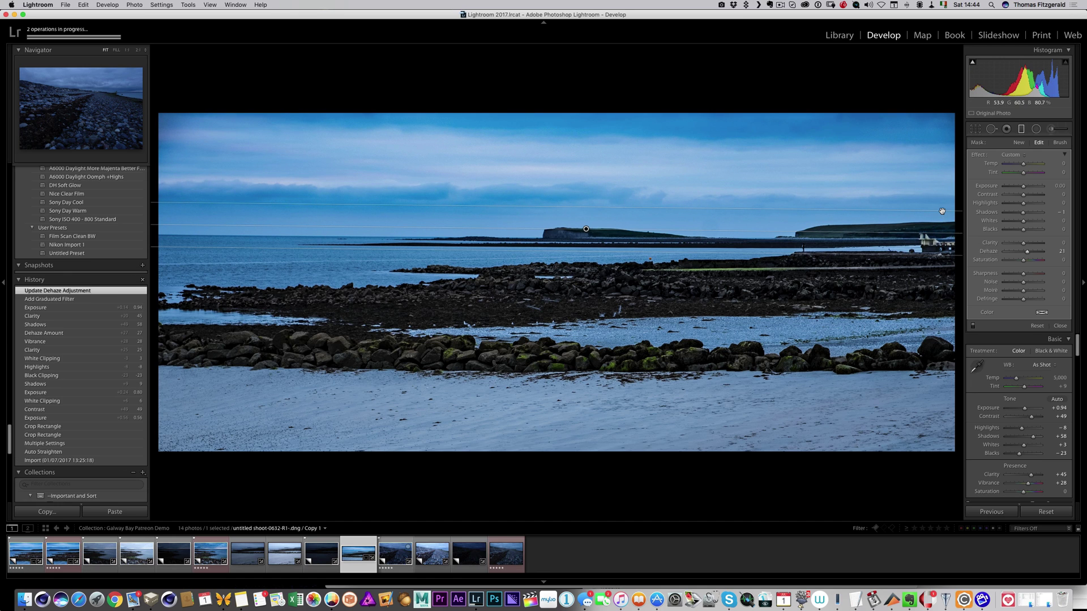
{"action": "left_click_drag", "start_coordinate": [943, 211], "coordinate": [941, 209]}
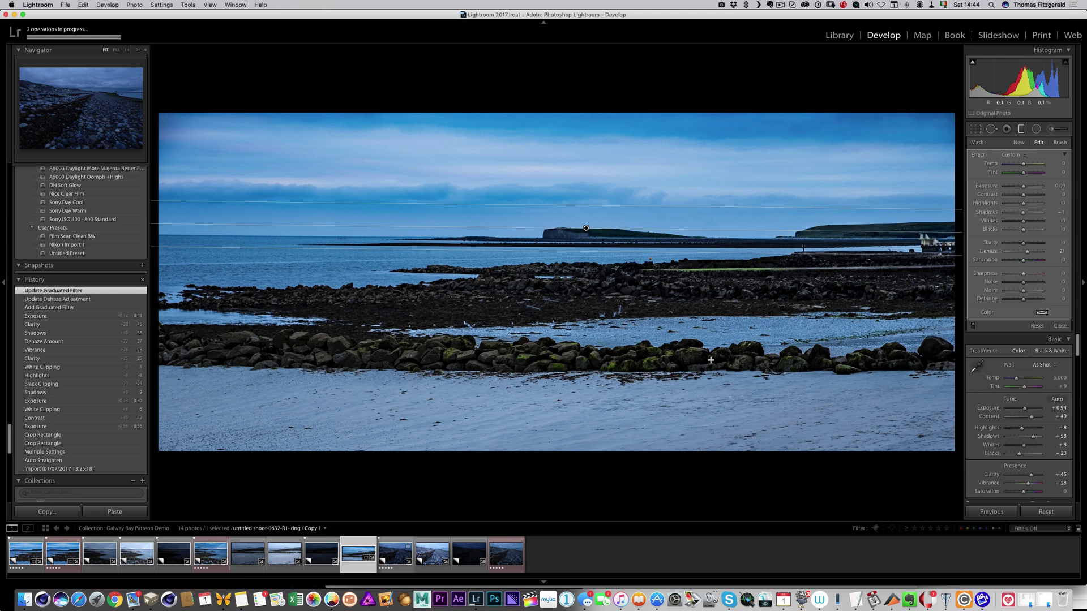
- Add a second graduated filter from the boulder row up into the sky, set its Dehaze to 33, and raise its Shadows
{"action": "left_click_drag", "start_coordinate": [710, 360], "coordinate": [710, 194]}
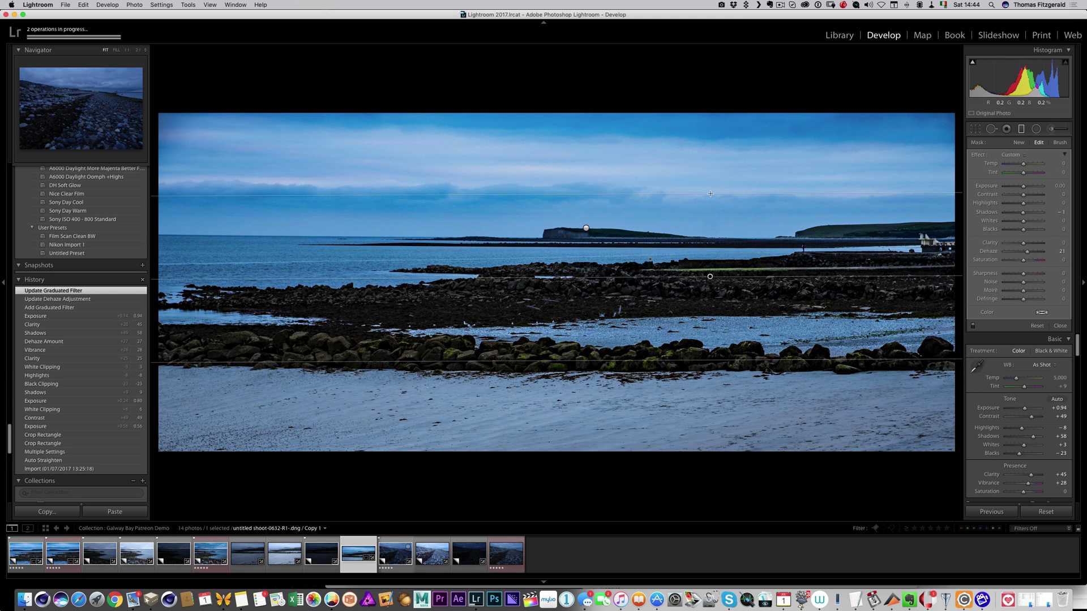
{"action": "left_click_drag", "start_coordinate": [1026, 251], "coordinate": [1029, 253]}
{"action": "left_click", "coordinate": [1030, 212]}
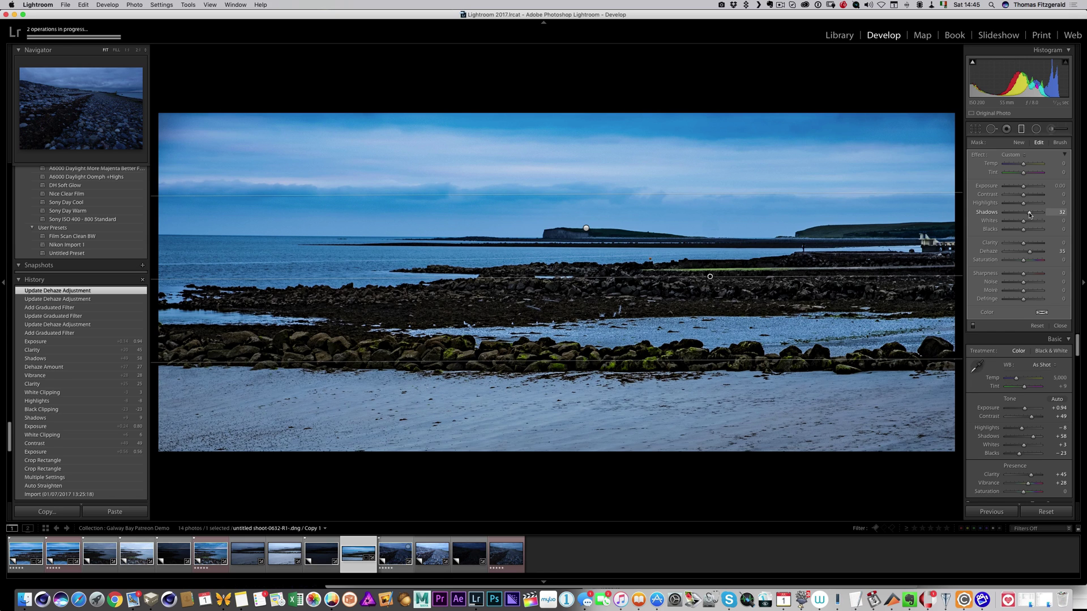
{"action": "left_click_drag", "start_coordinate": [1029, 214], "coordinate": [1027, 215]}
{"action": "key", "text": "m"}
- Examine the rocks, birds and tidal water at close zoom, and return to the full photo
{"action": "left_click", "coordinate": [569, 280]}
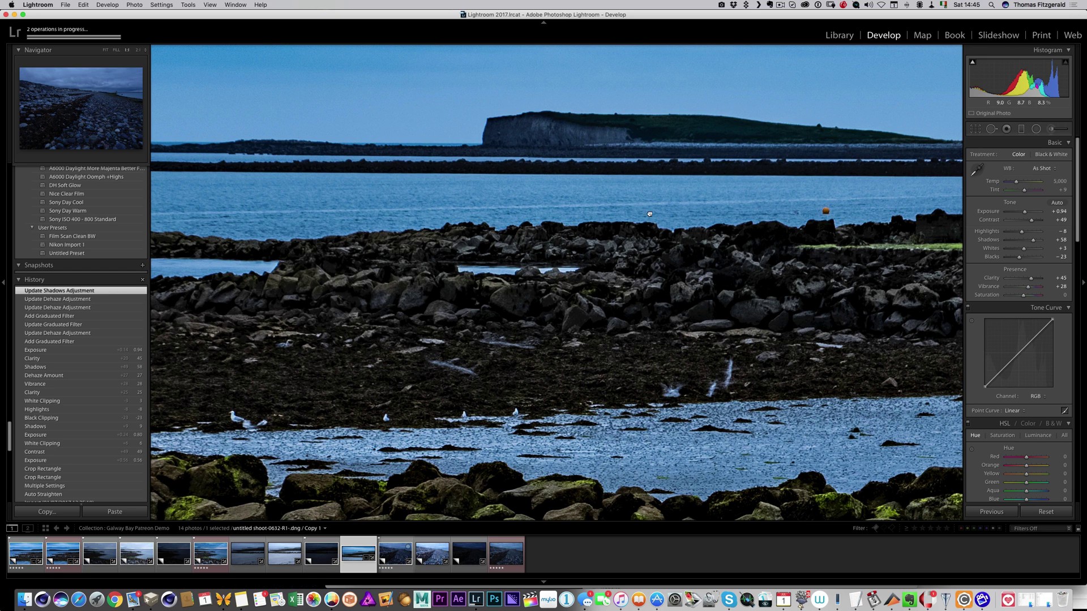
{"action": "scroll", "coordinate": [649, 214], "scroll_direction": "down", "scroll_amount": 5}
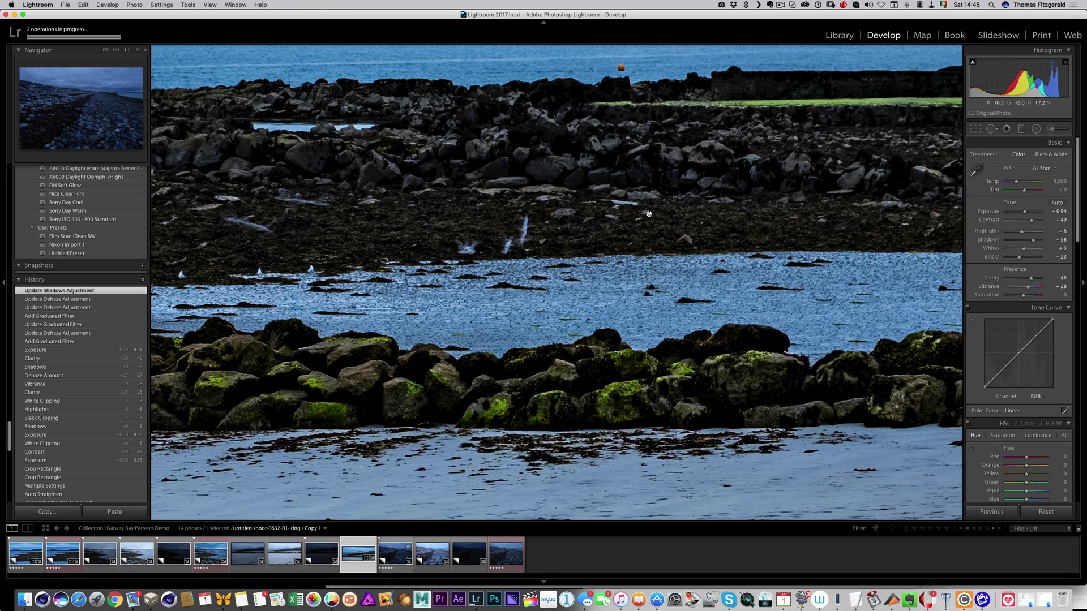
{"action": "left_click", "coordinate": [649, 214]}
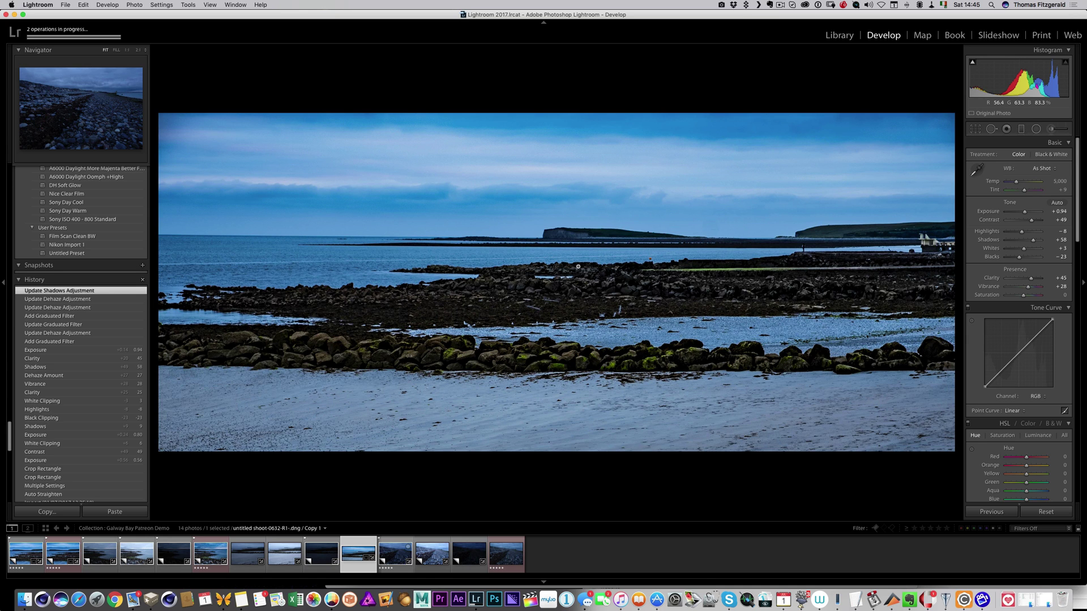
- Compare the beach photo with its latest Crop Rectangle history state, and return to the latest shadows adjustment
{"action": "left_click", "coordinate": [55, 470]}
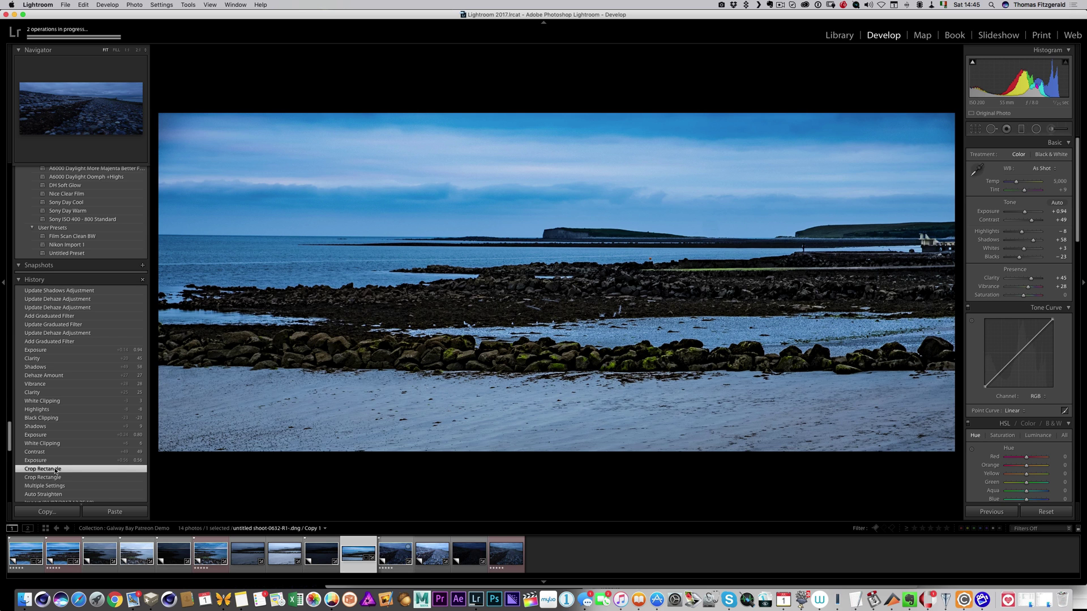
{"action": "left_click", "coordinate": [93, 292]}
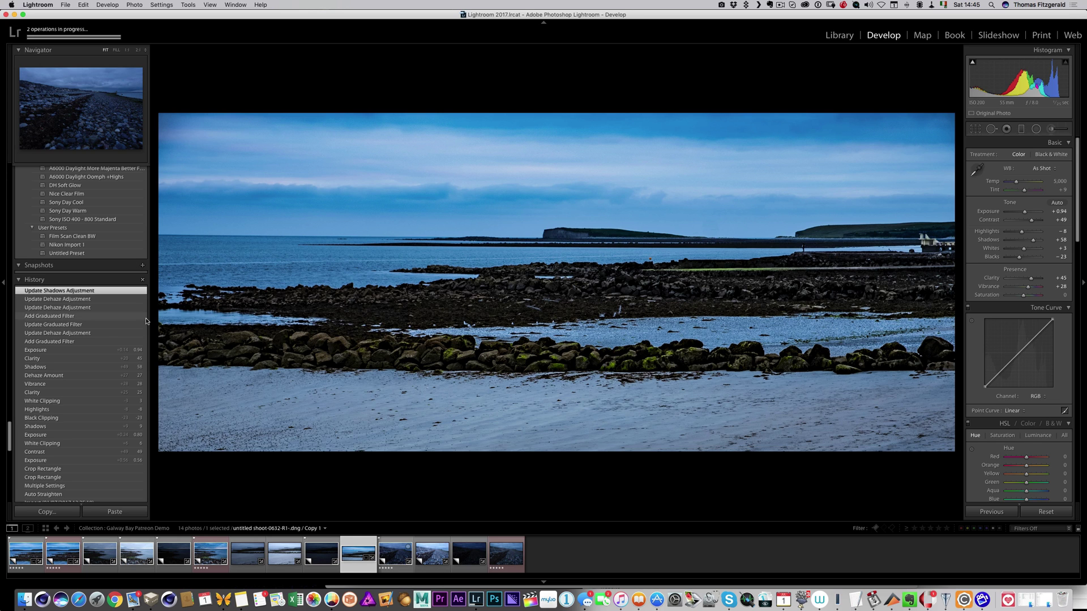
- Mark the finished beach photo with the red colour label
{"action": "scroll", "coordinate": [146, 321], "scroll_direction": "down", "scroll_amount": 1}
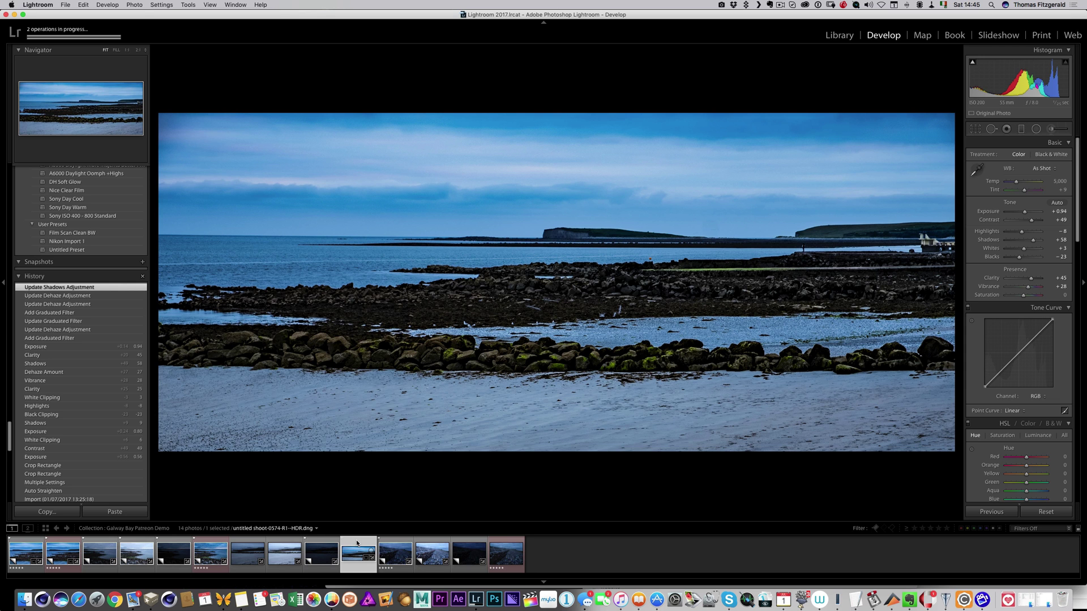
{"action": "key", "text": "6"}
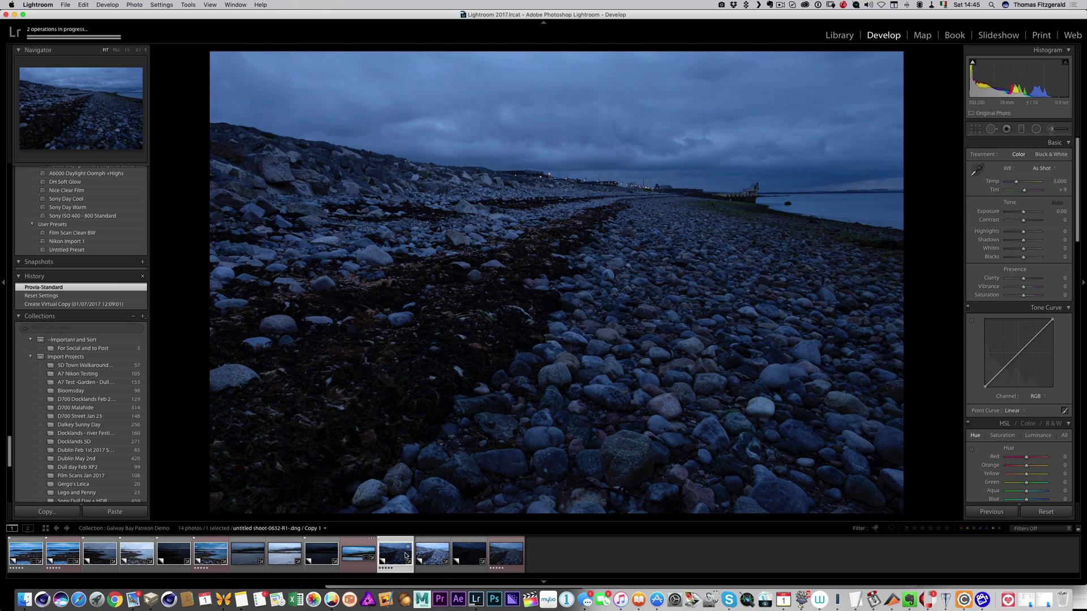
- Review the bracketed frames of the pebble beach and open their HDR merge
{"action": "left_click", "coordinate": [435, 552]}
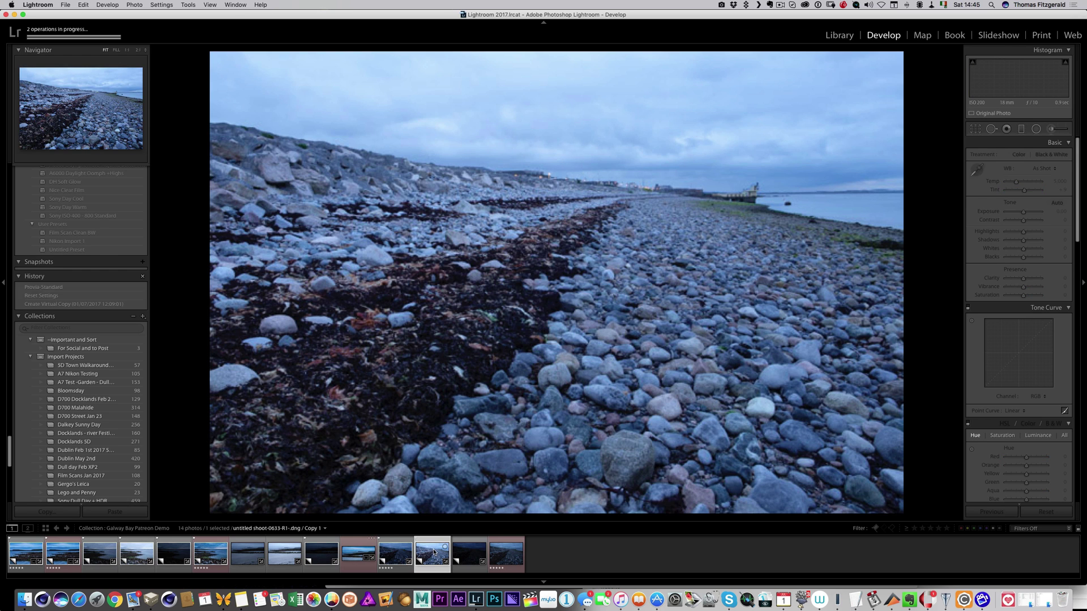
{"action": "left_click", "coordinate": [466, 557]}
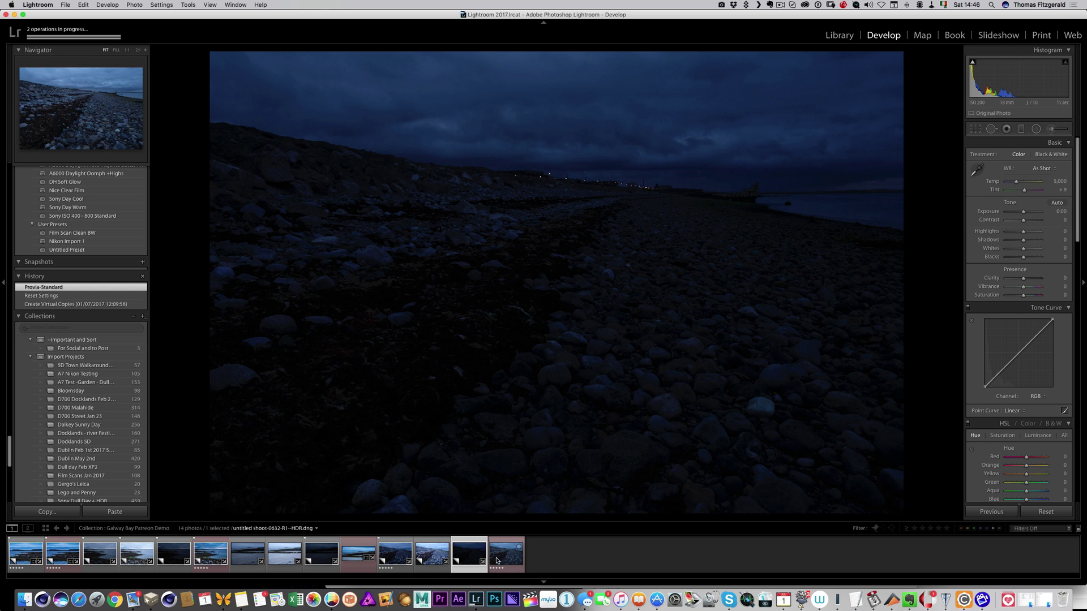
{"action": "left_click", "coordinate": [398, 557]}
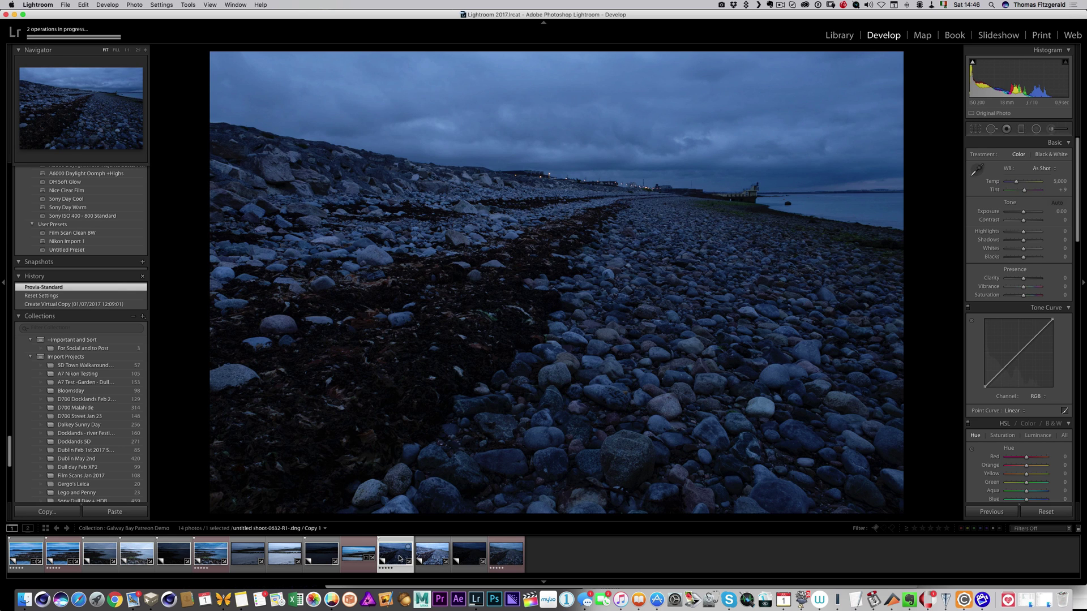
{"action": "left_click", "coordinate": [427, 557]}
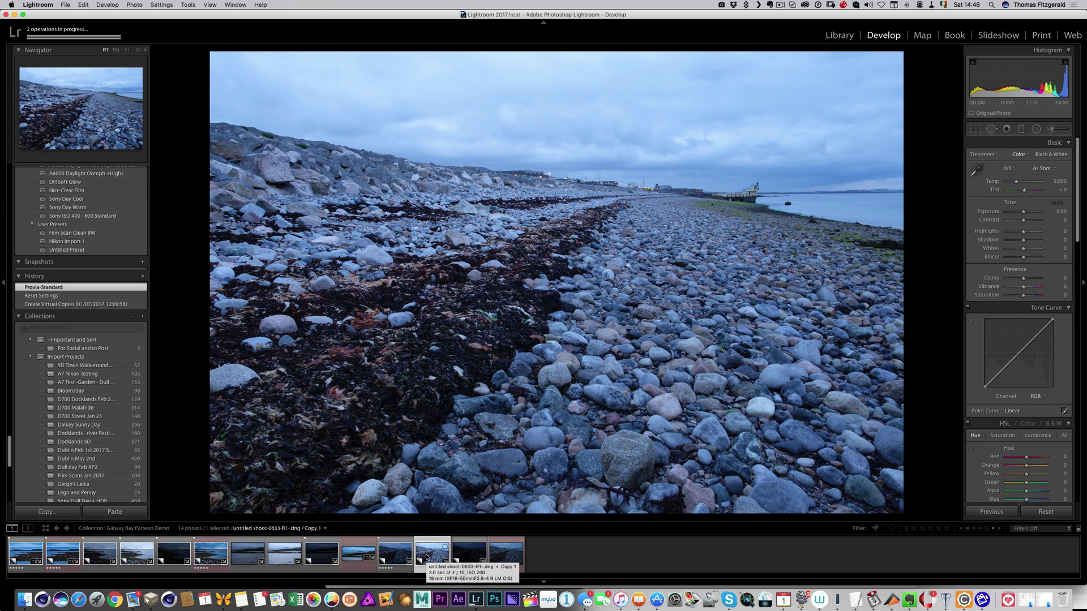
{"action": "left_click", "coordinate": [504, 558]}
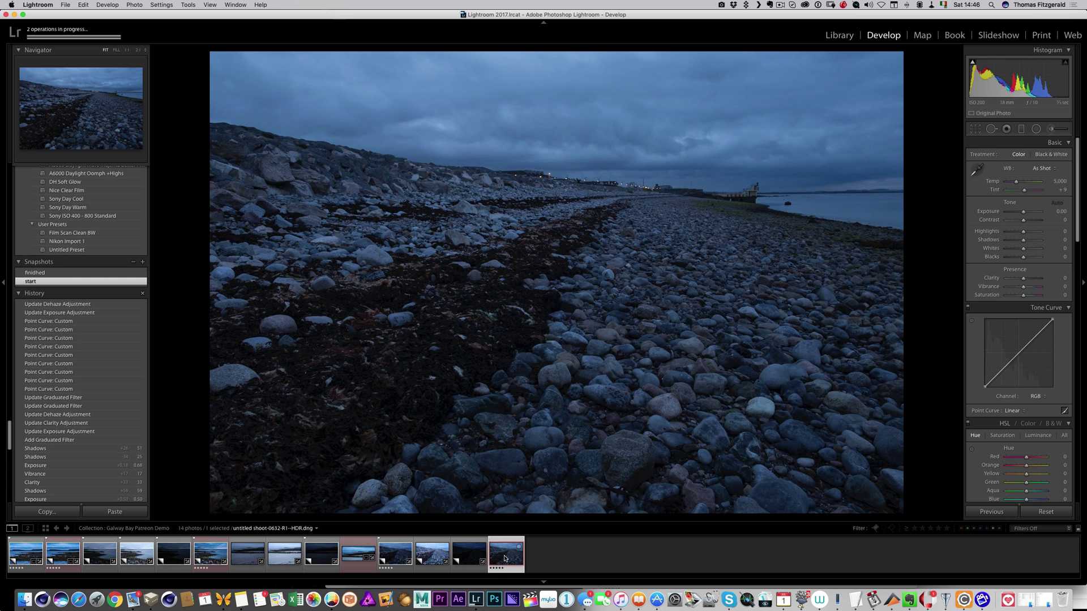
- Set the pebble beach HDR photo's Exposure to +0.46, Contrast to +53, Clarity to +48 and Shadows to +100
{"action": "left_click_drag", "start_coordinate": [1023, 219], "coordinate": [1031, 220]}
{"action": "left_click_drag", "start_coordinate": [1016, 85], "coordinate": [1031, 84]}
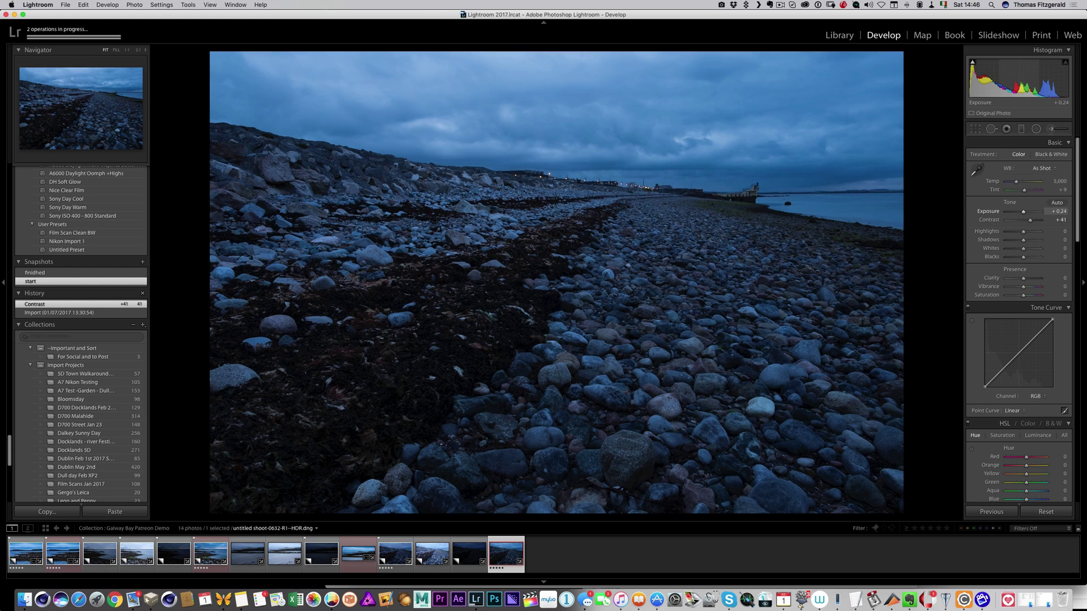
{"action": "left_click_drag", "start_coordinate": [1029, 220], "coordinate": [1032, 220]}
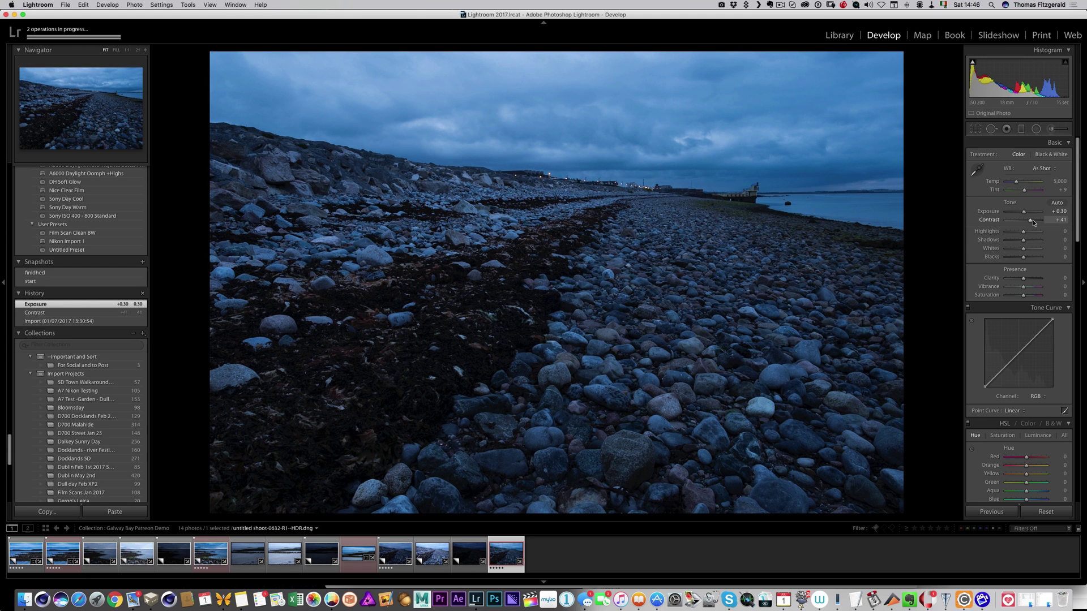
{"action": "left_click", "coordinate": [1033, 279]}
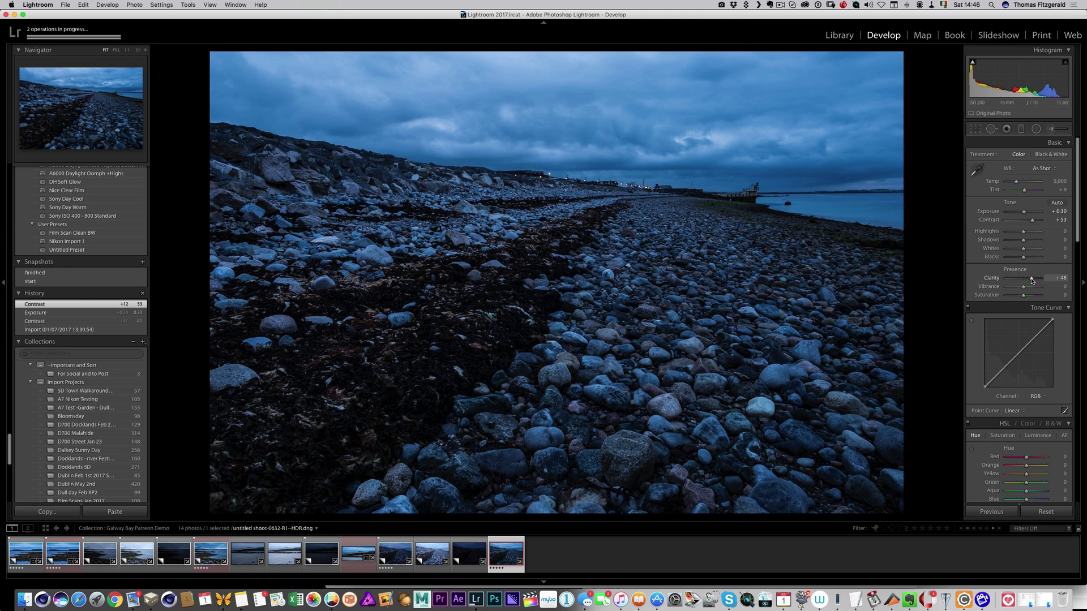
{"action": "left_click_drag", "start_coordinate": [1033, 240], "coordinate": [1043, 245]}
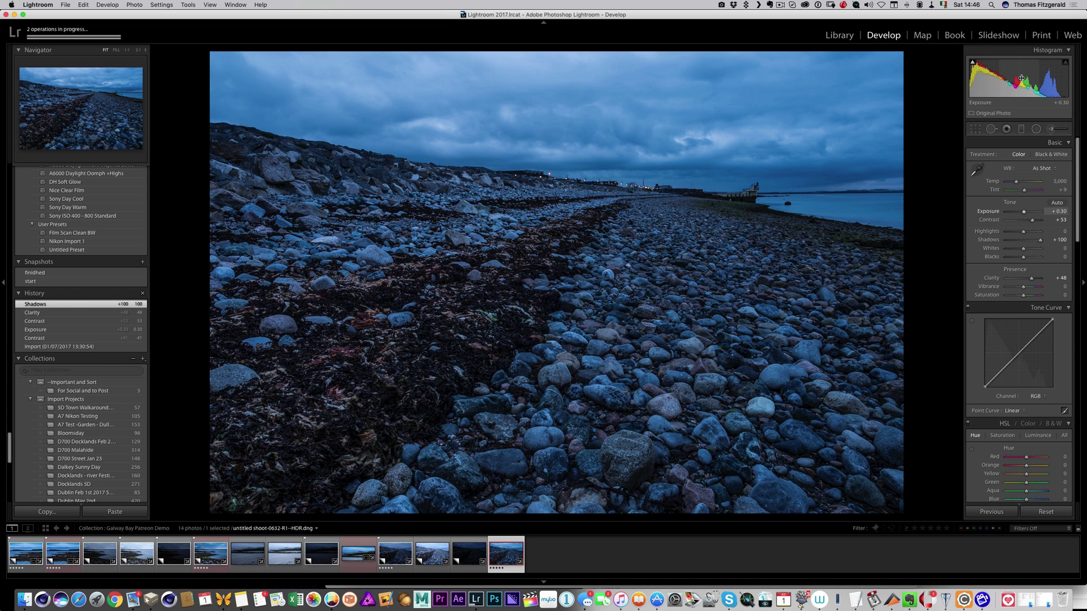
{"action": "left_click_drag", "start_coordinate": [1020, 78], "coordinate": [1021, 89]}
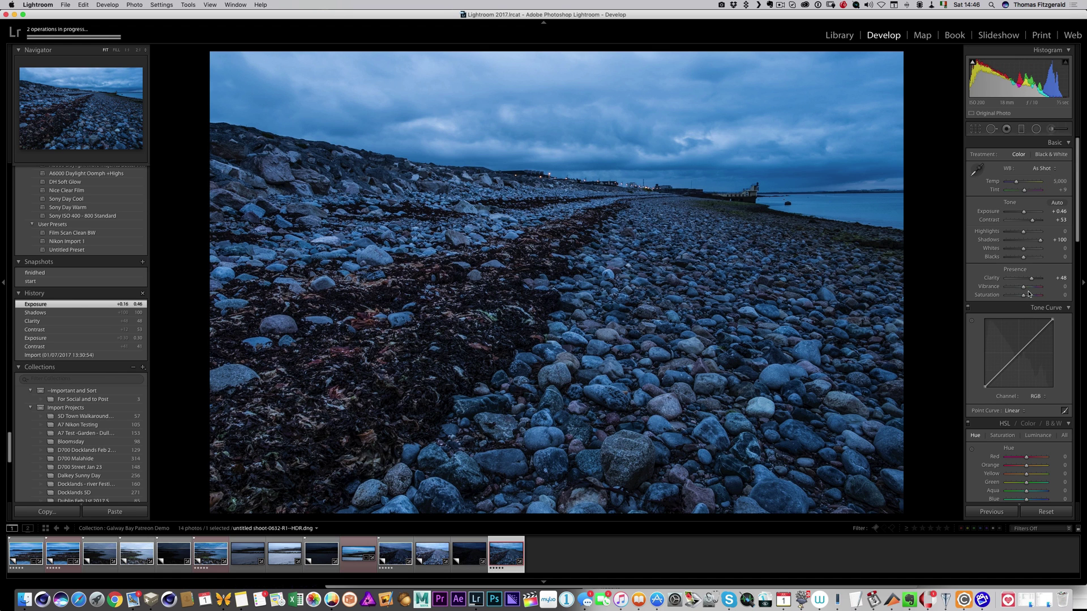
- Set the pebble beach photo's camera calibration profile to Camera PROVIA/STANDARD
{"action": "scroll", "coordinate": [1028, 294], "scroll_direction": "down", "scroll_amount": 10}
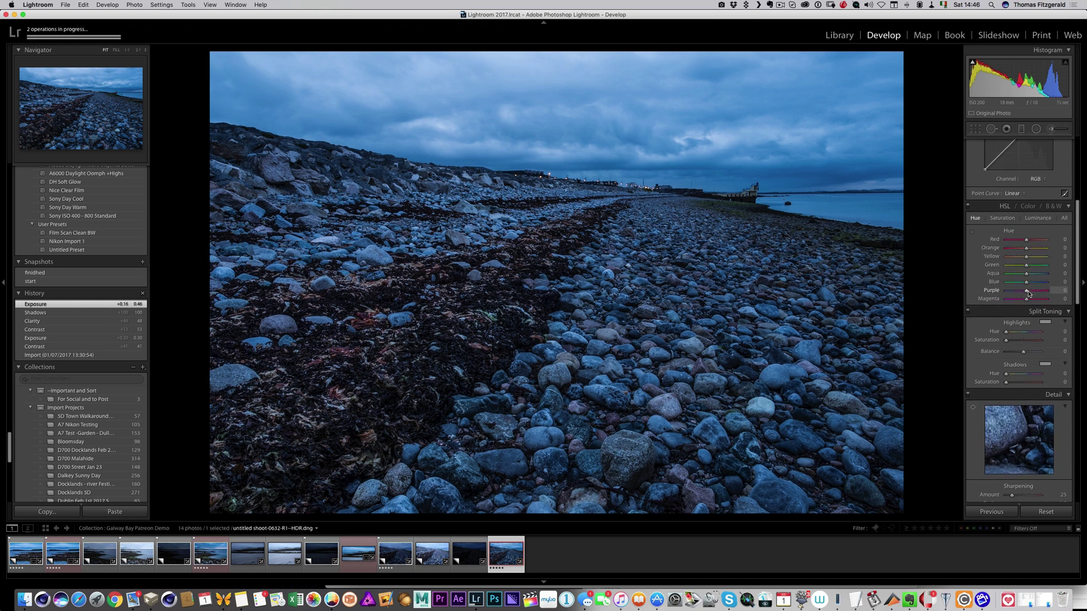
{"action": "scroll", "coordinate": [1028, 293], "scroll_direction": "down", "scroll_amount": 5}
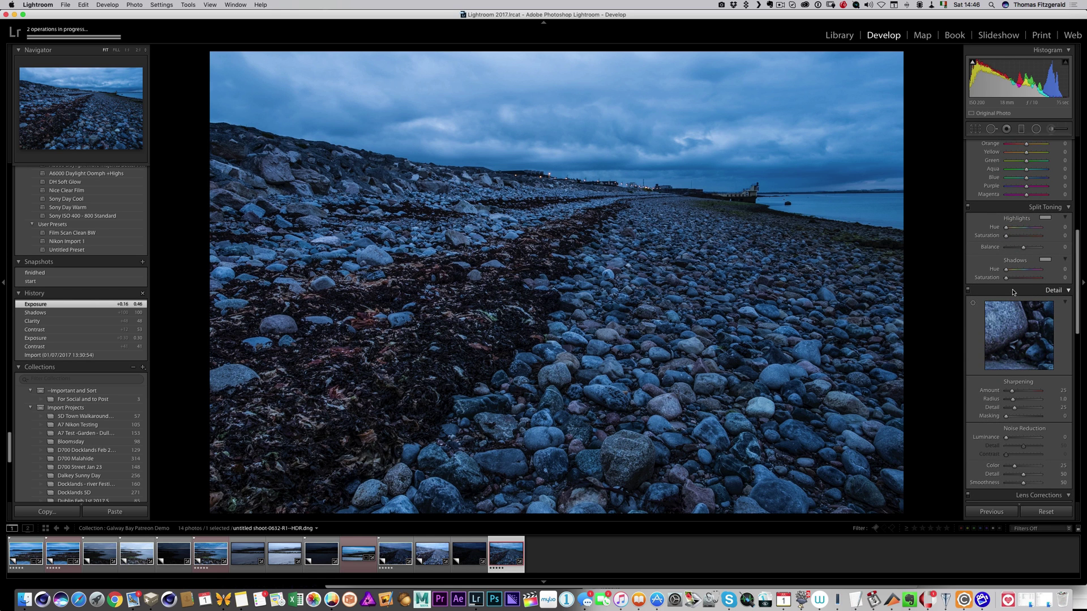
{"action": "scroll", "coordinate": [1012, 291], "scroll_direction": "down", "scroll_amount": 8}
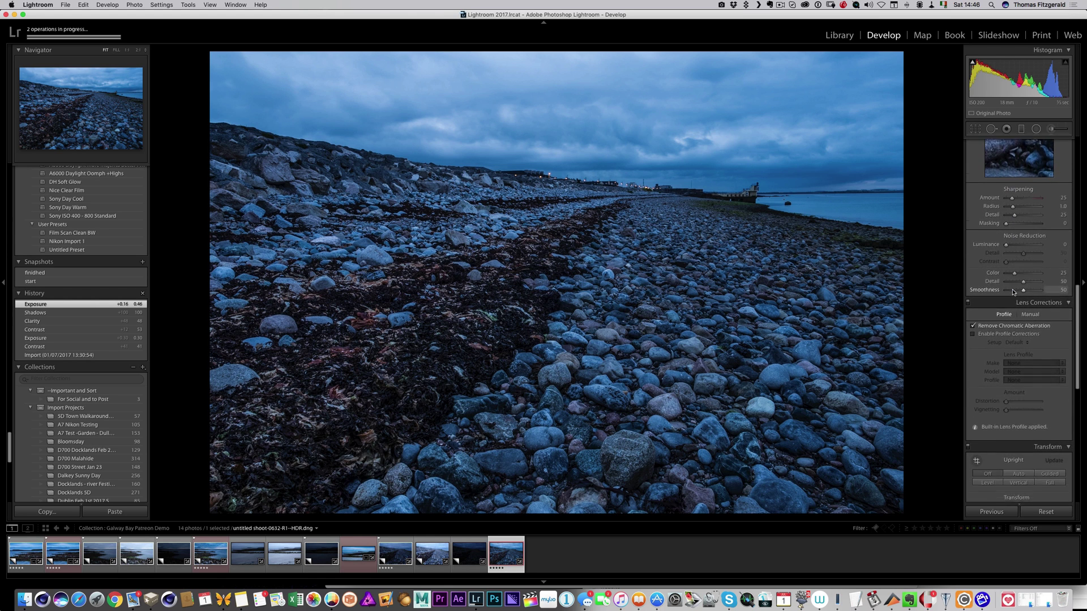
{"action": "scroll", "coordinate": [1012, 291], "scroll_direction": "down", "scroll_amount": 12}
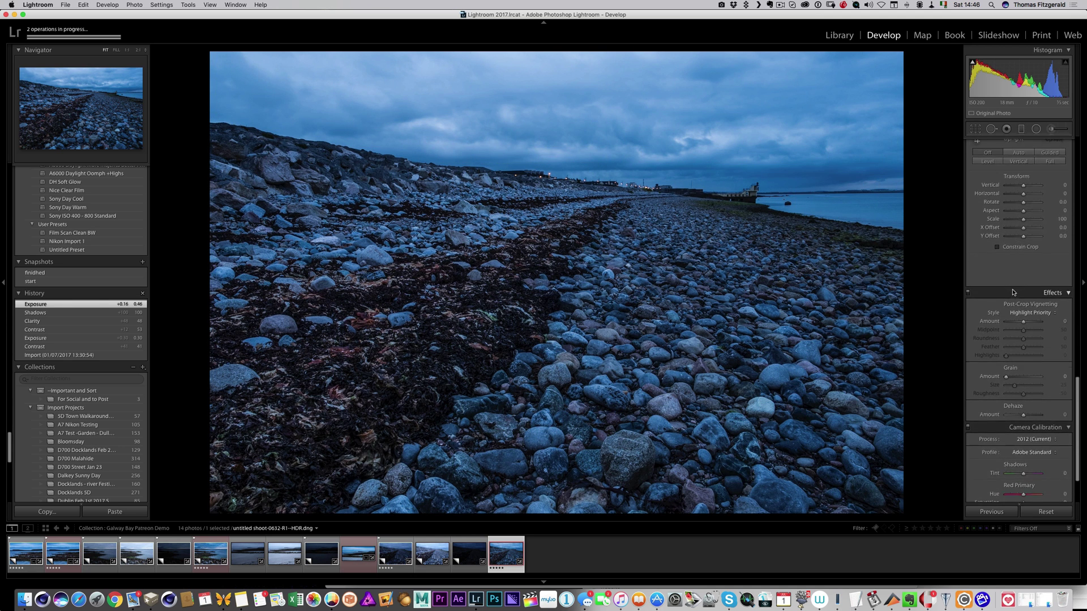
{"action": "scroll", "coordinate": [1013, 292], "scroll_direction": "down", "scroll_amount": 5}
{"action": "left_click", "coordinate": [1029, 383]}
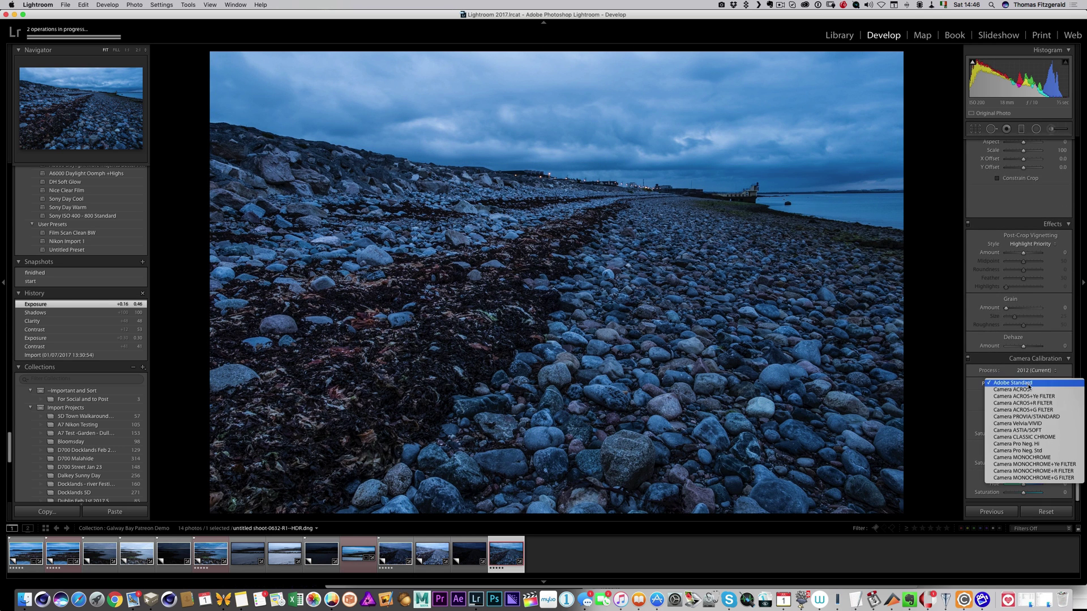
{"action": "left_click", "coordinate": [1054, 416]}
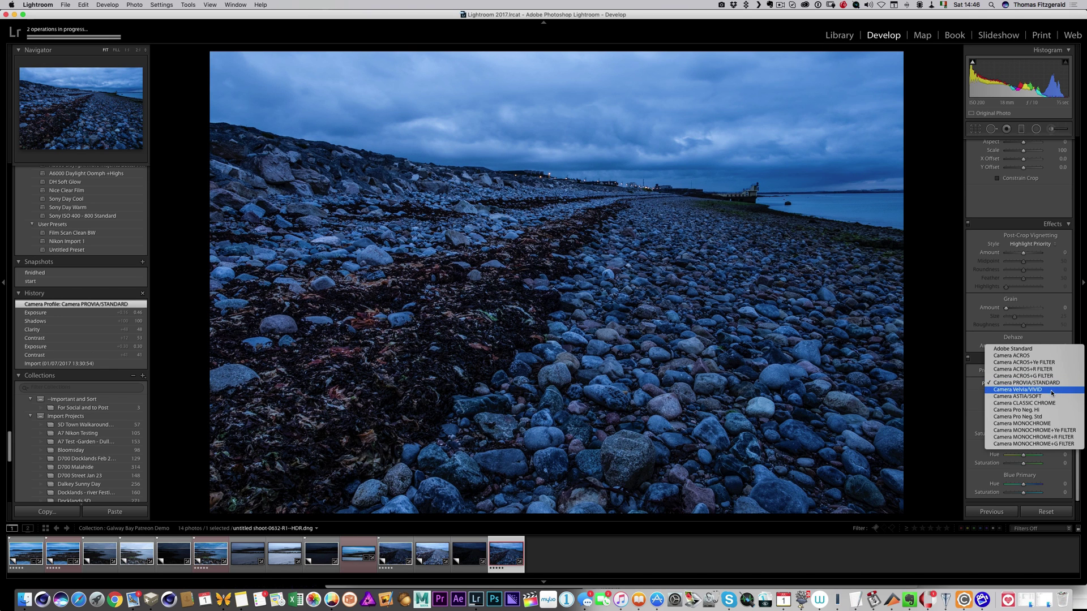
- Try the Camera Velvia/VIVID profile on the photo and return to Camera PROVIA/STANDARD
{"action": "left_click", "coordinate": [1052, 391]}
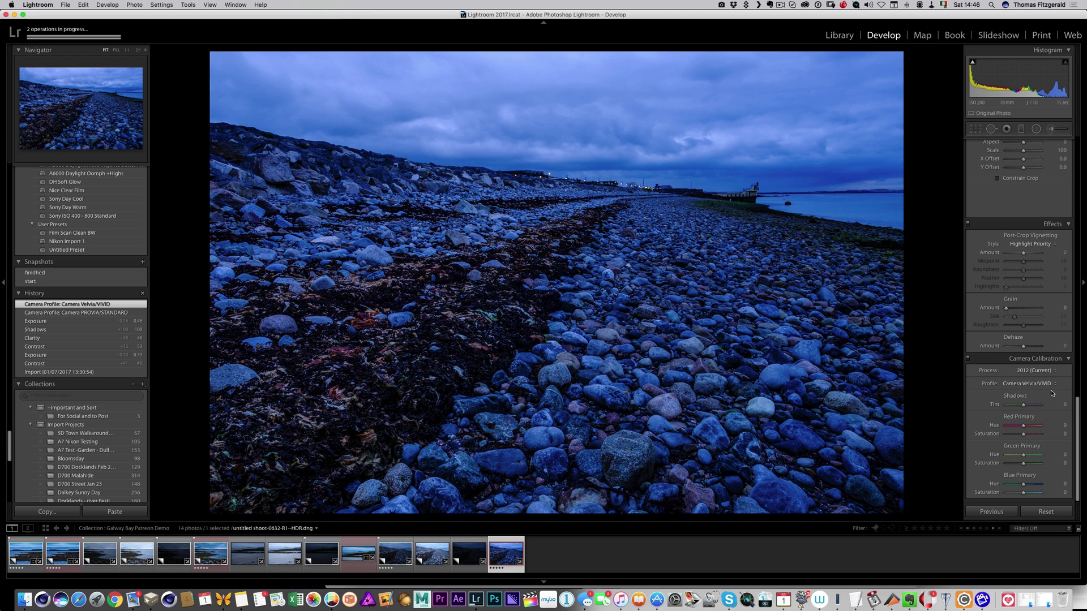
{"action": "left_click", "coordinate": [1040, 385]}
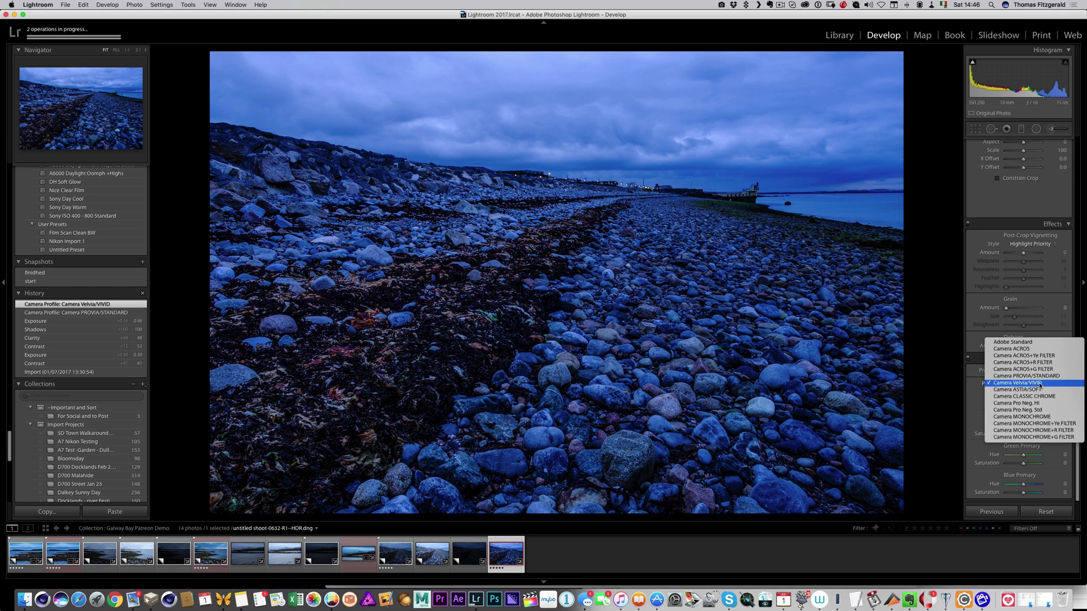
{"action": "left_click", "coordinate": [1040, 377]}
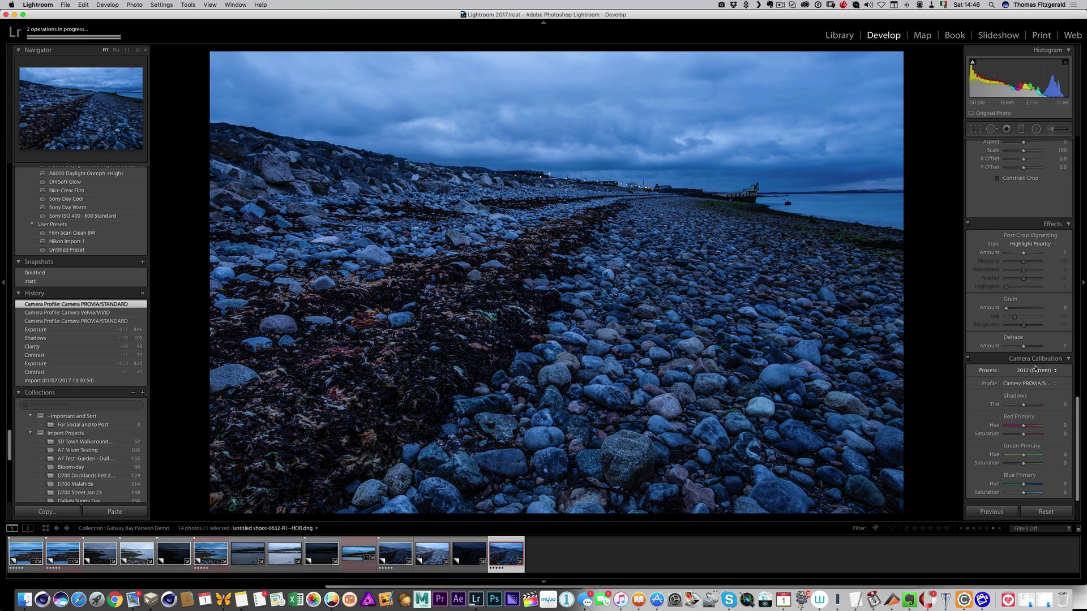
- Set the photo's Dehaze amount to +24 and raise the overall Exposure to +0.80
{"action": "scroll", "coordinate": [1030, 315], "scroll_direction": "up", "scroll_amount": 10}
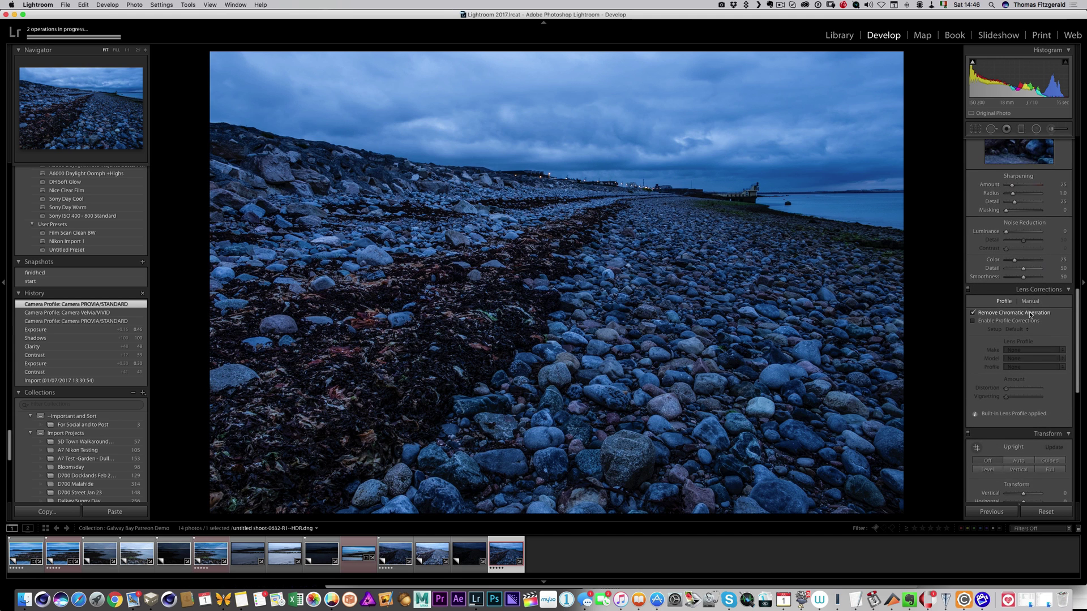
{"action": "scroll", "coordinate": [1024, 277], "scroll_direction": "up", "scroll_amount": 10}
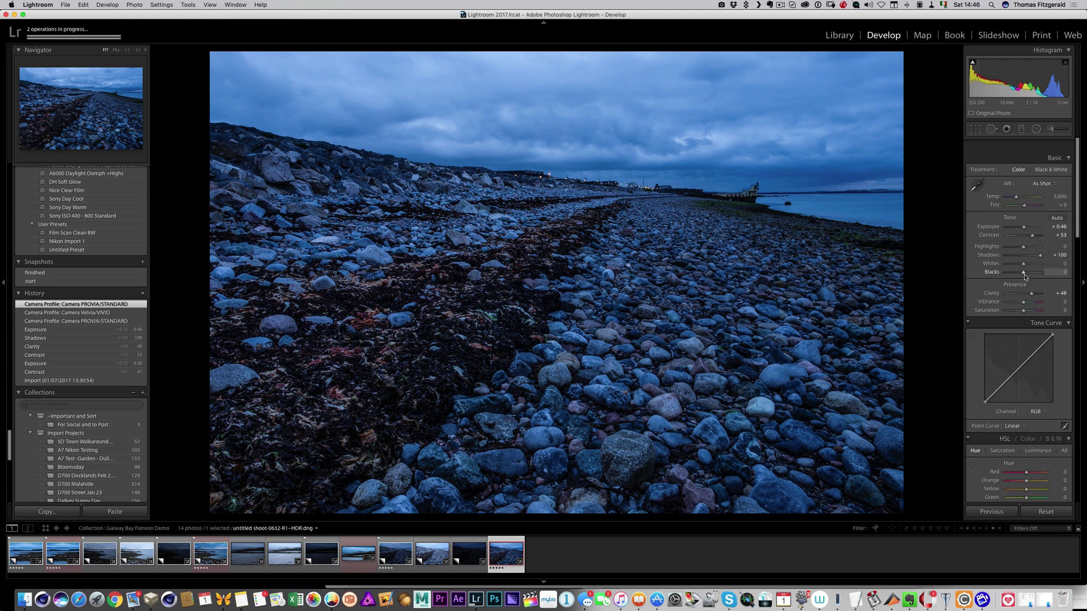
{"action": "scroll", "coordinate": [1024, 277], "scroll_direction": "down", "scroll_amount": 6}
{"action": "scroll", "coordinate": [1024, 276], "scroll_direction": "down", "scroll_amount": 10}
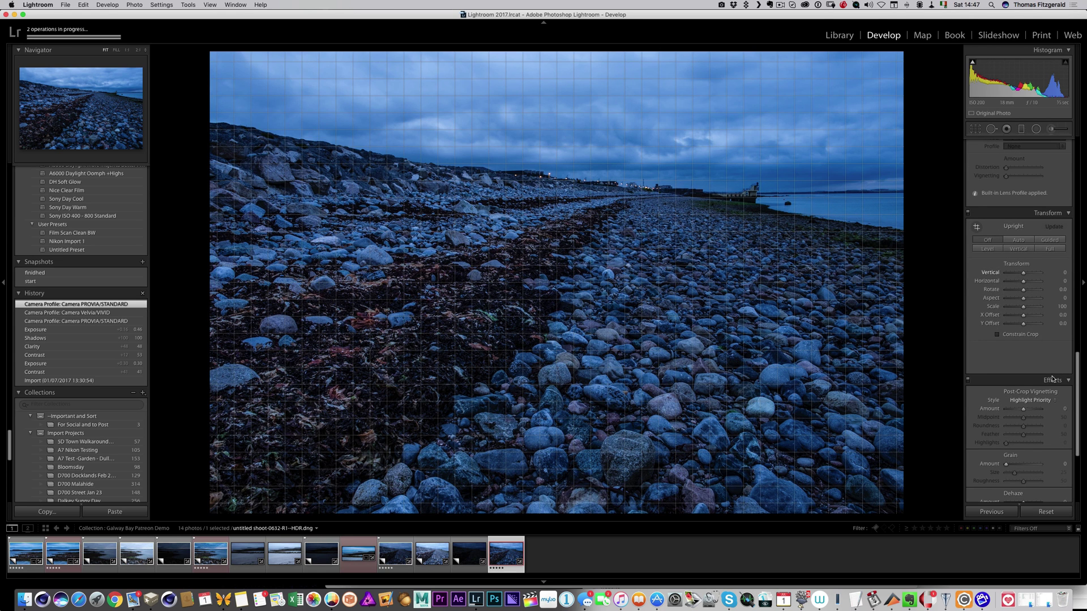
{"action": "scroll", "coordinate": [1025, 371], "scroll_direction": "down", "scroll_amount": 4}
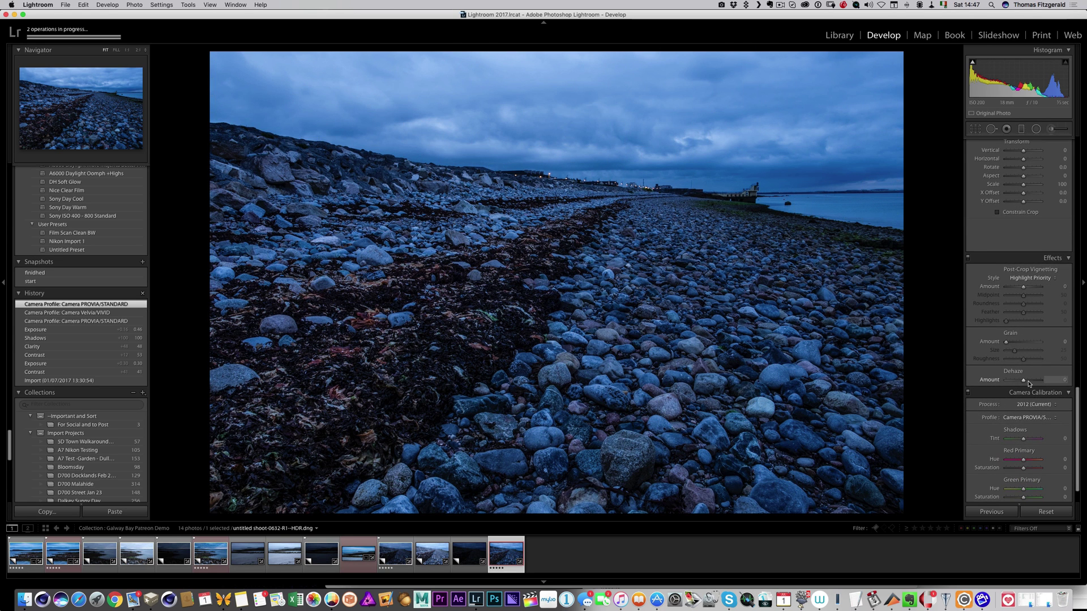
{"action": "left_click_drag", "start_coordinate": [1023, 380], "coordinate": [1027, 382]}
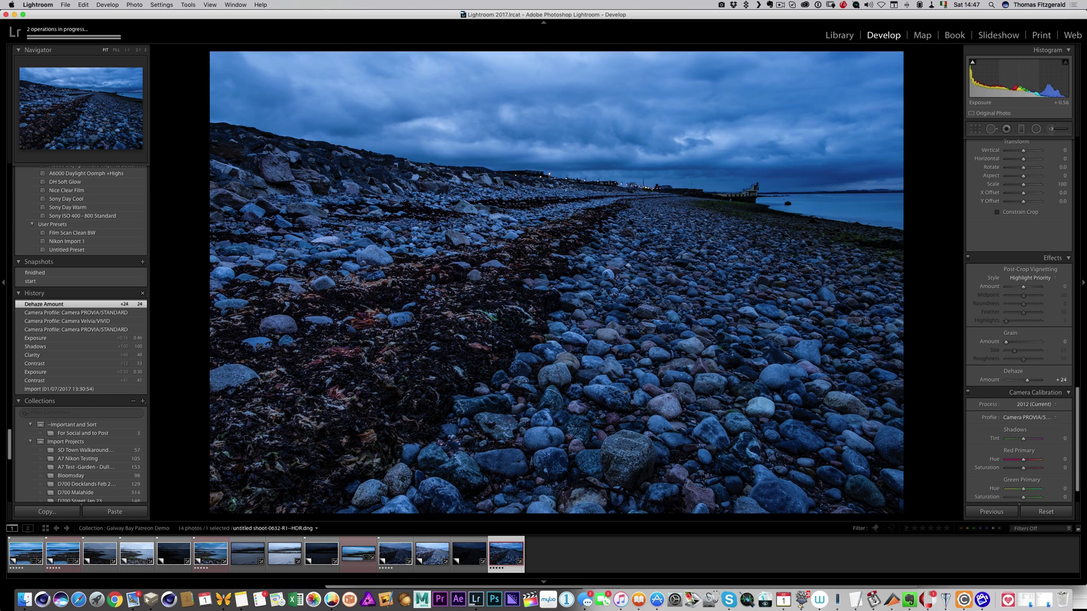
{"action": "left_click_drag", "start_coordinate": [1022, 84], "coordinate": [1040, 84]}
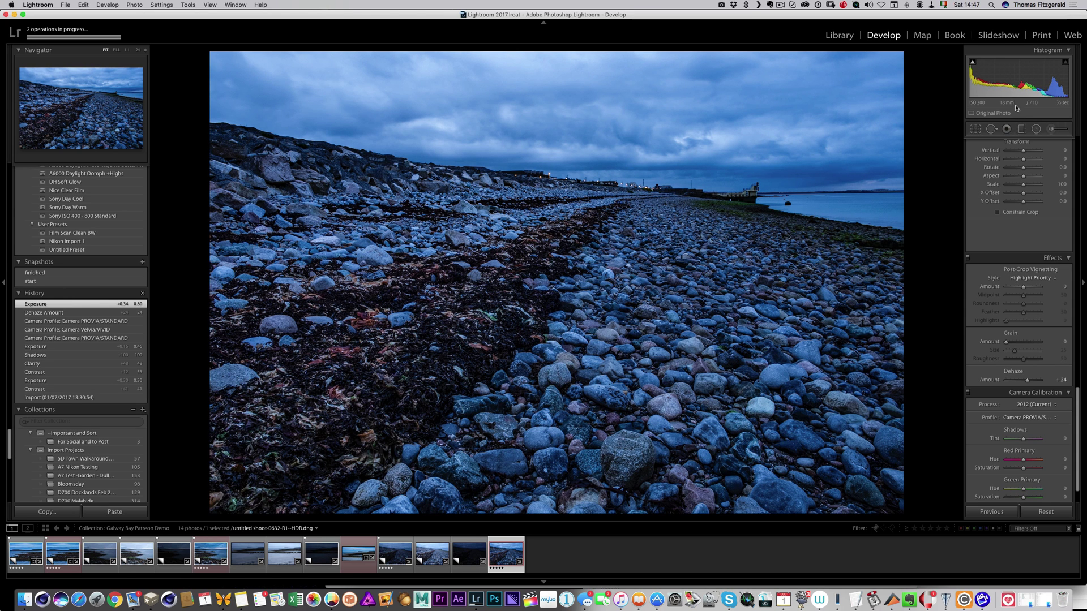
- Add a level graduated filter fading upward from the pebbles into the sky, with Clarity 28 and Exposure 0.16
{"action": "left_click", "coordinate": [1011, 130]}
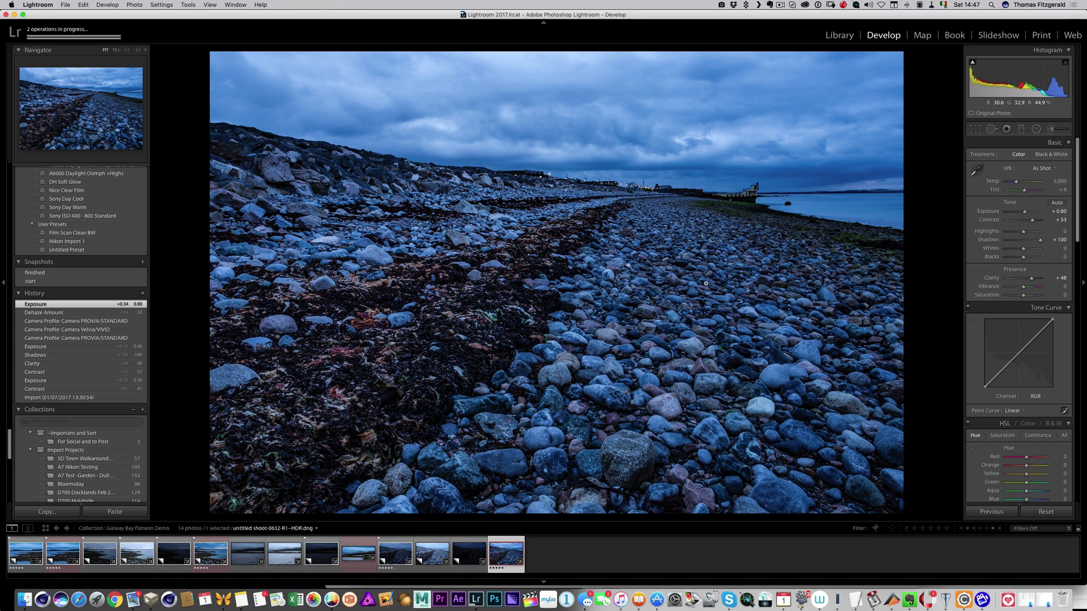
{"action": "left_click", "coordinate": [1020, 128]}
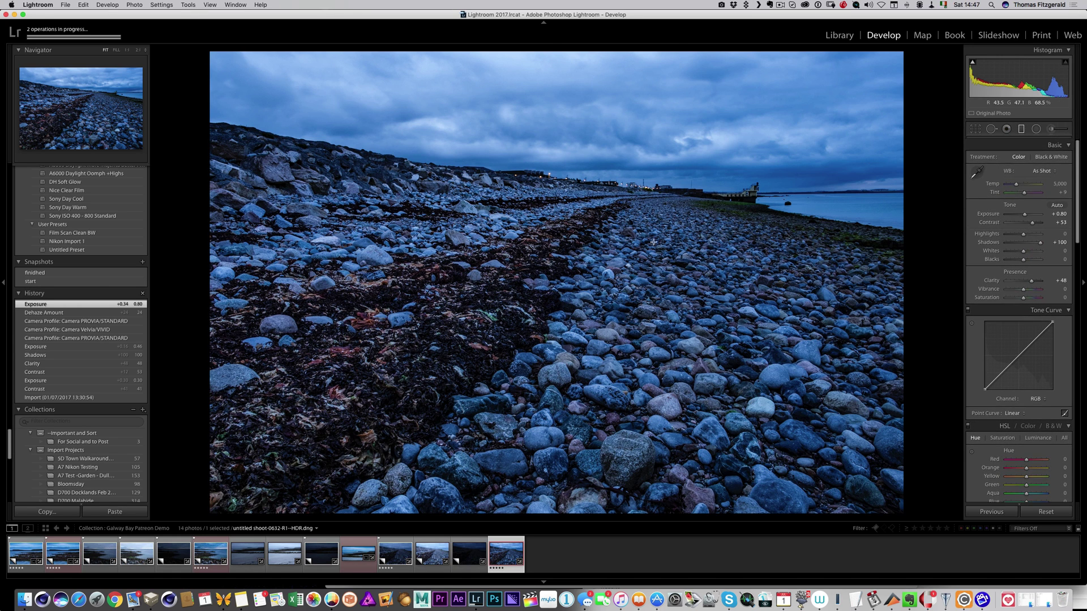
{"action": "left_click_drag", "start_coordinate": [680, 268], "coordinate": [681, 125]}
{"action": "left_click", "coordinate": [1029, 243]}
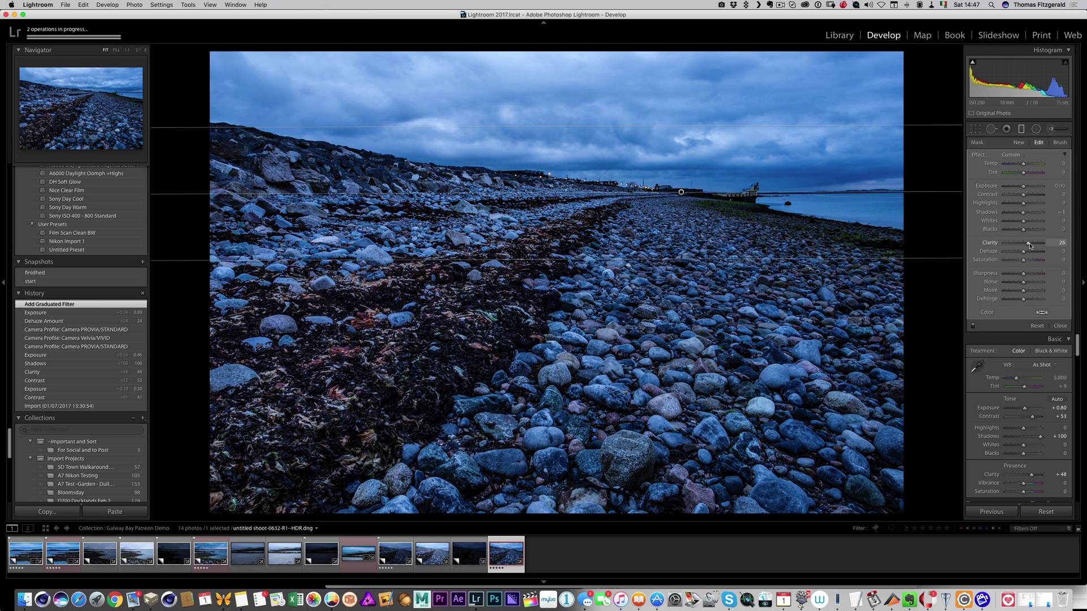
{"action": "left_click_drag", "start_coordinate": [1030, 245], "coordinate": [1028, 243]}
{"action": "left_click_drag", "start_coordinate": [1023, 187], "coordinate": [1026, 187]}
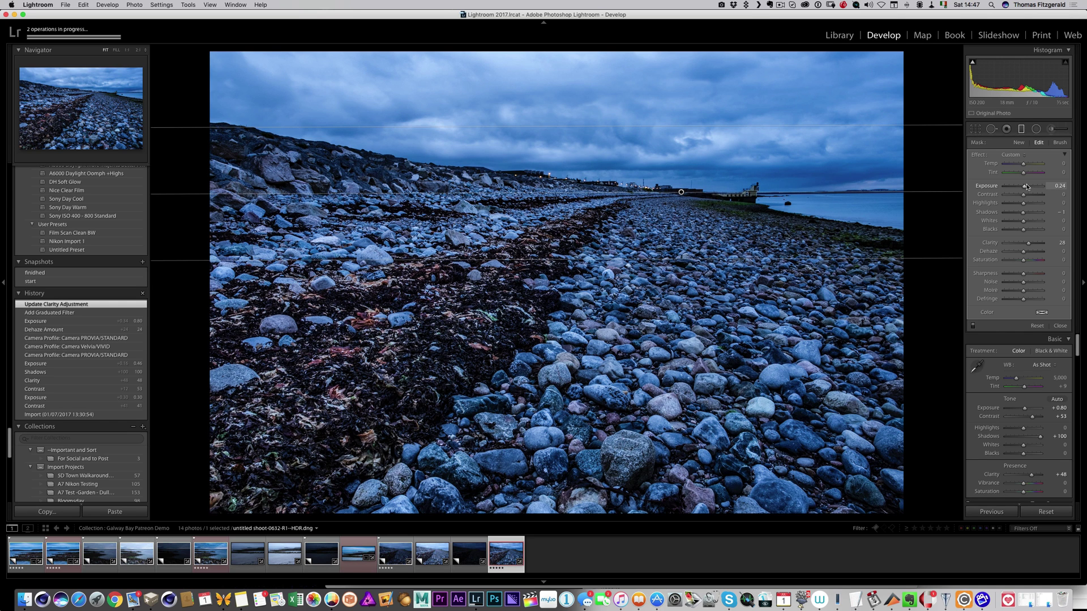
{"action": "left_click_drag", "start_coordinate": [1027, 187], "coordinate": [1028, 188]}
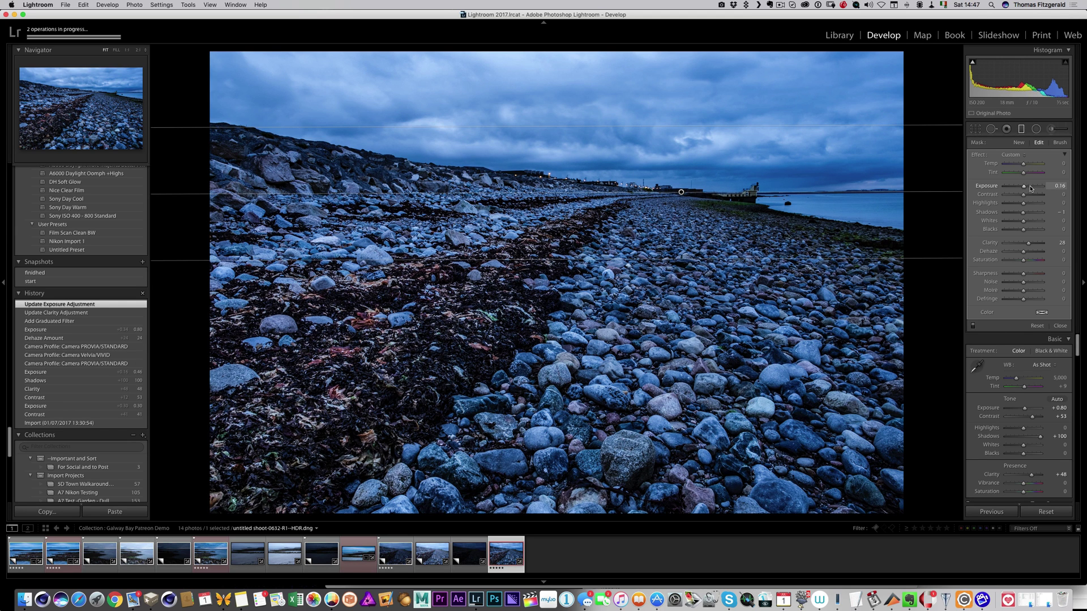
- Extend the foreground filter's gradient down across the pebbles, keeping it level, and set its Saturation to 14
{"action": "left_click_drag", "start_coordinate": [736, 261], "coordinate": [749, 405]}
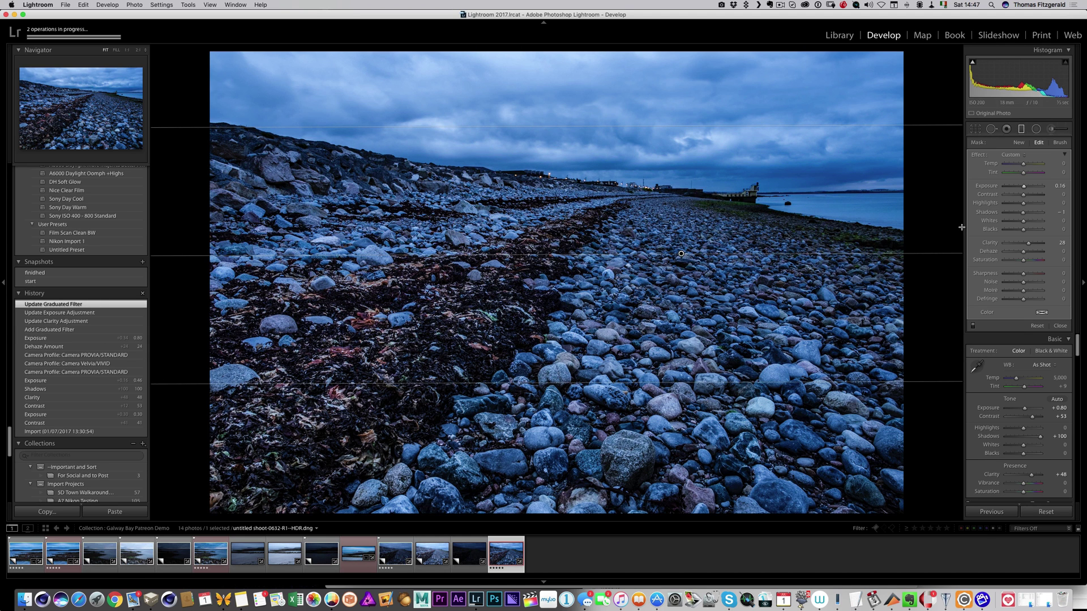
{"action": "left_click", "coordinate": [1026, 260]}
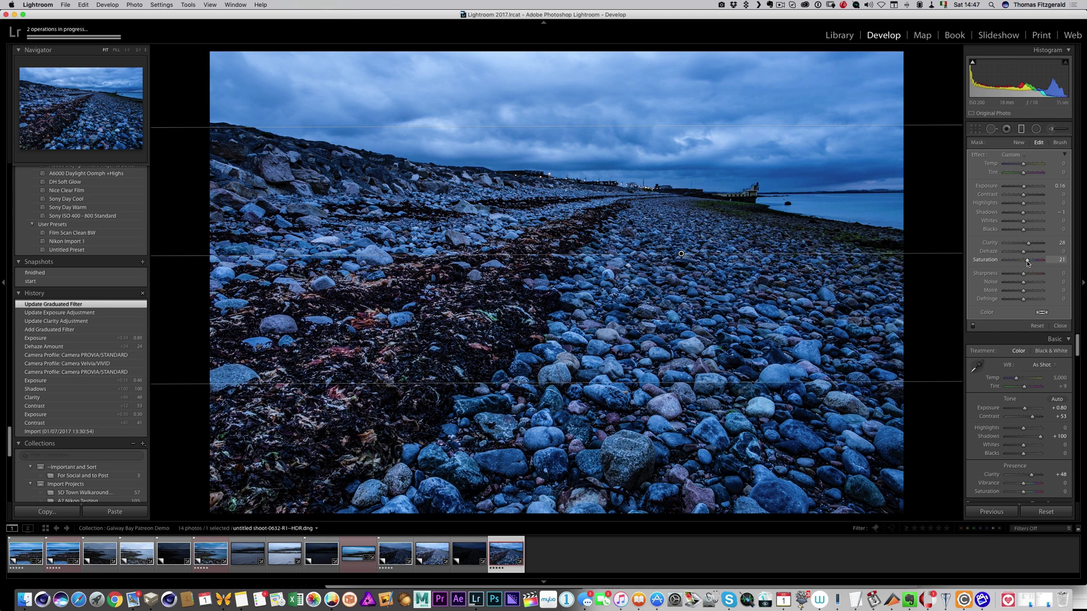
{"action": "left_click_drag", "start_coordinate": [1026, 262], "coordinate": [1024, 261]}
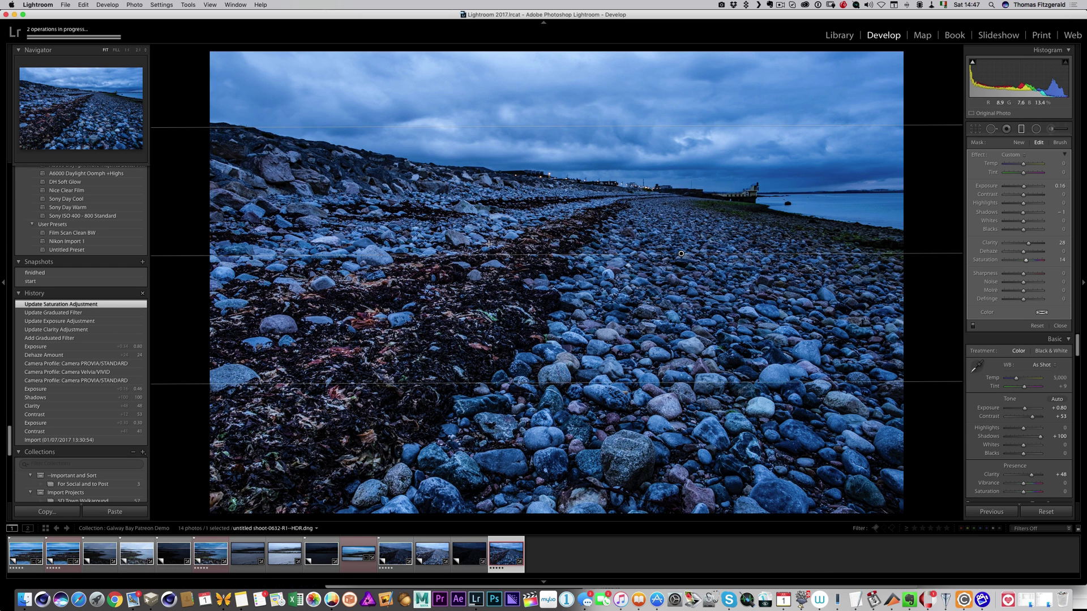
{"action": "left_click_drag", "start_coordinate": [916, 250], "coordinate": [921, 257]}
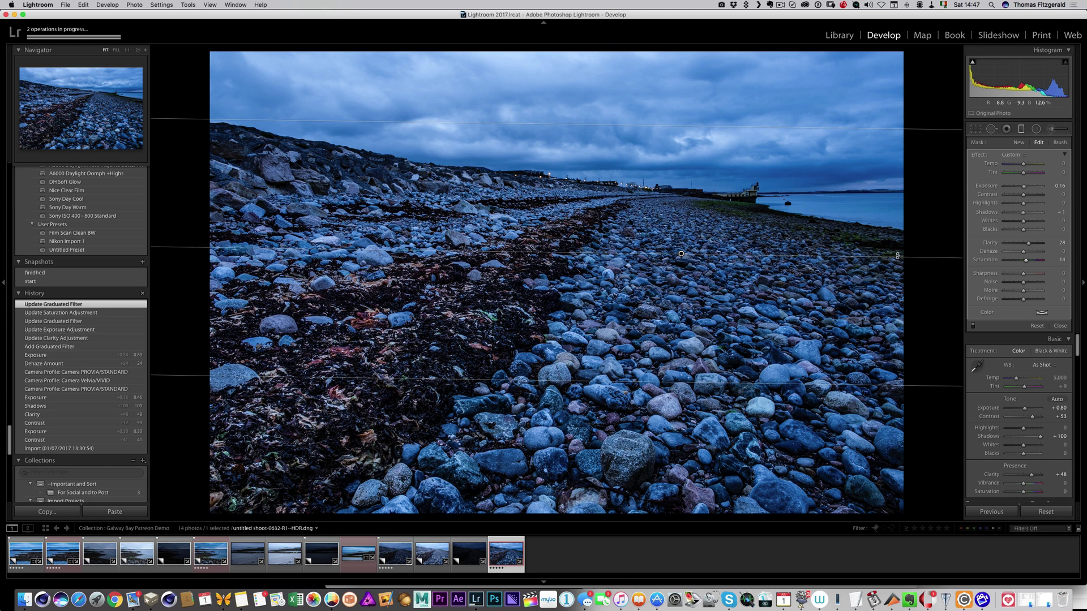
{"action": "left_click_drag", "start_coordinate": [898, 255], "coordinate": [899, 254]}
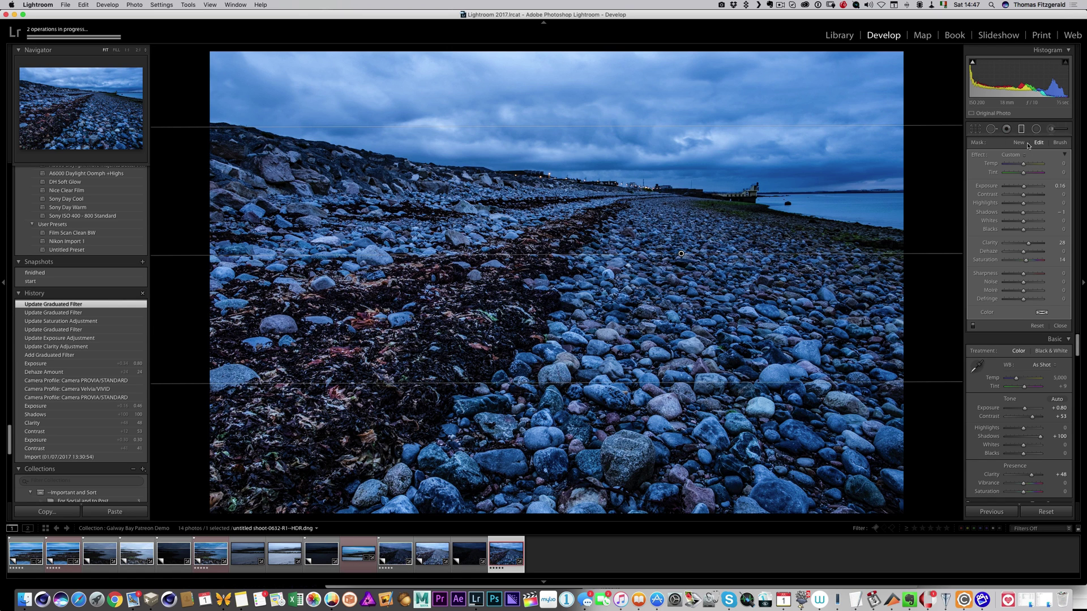
- Add a second graduated filter over the sky with Dehaze 12 and Clarity 23, and widen its gradient toward the photo's upper edge
{"action": "left_click", "coordinate": [1018, 142]}
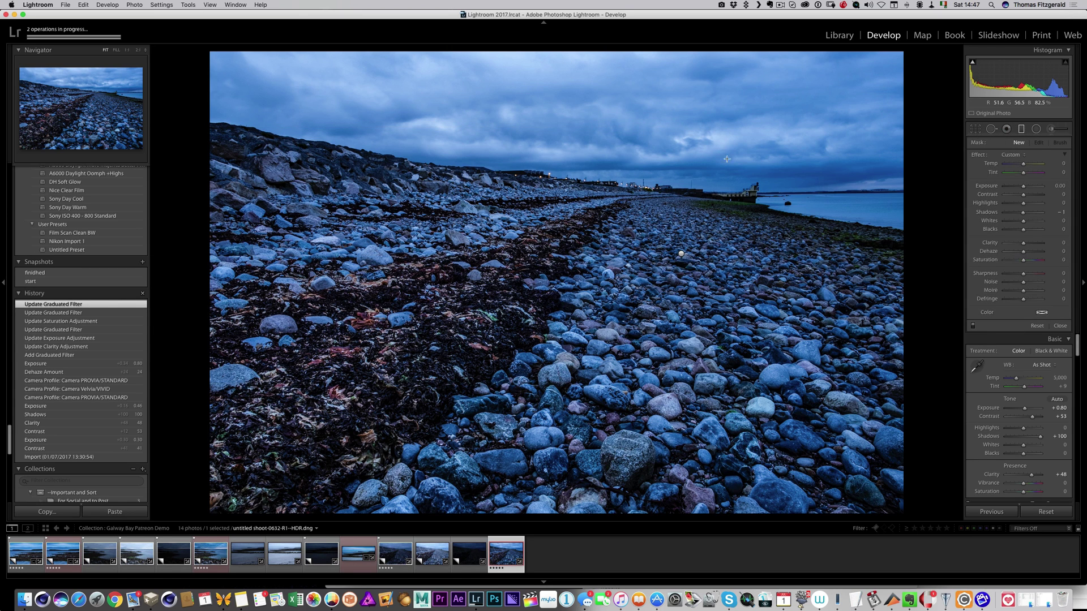
{"action": "left_click_drag", "start_coordinate": [727, 105], "coordinate": [727, 211]}
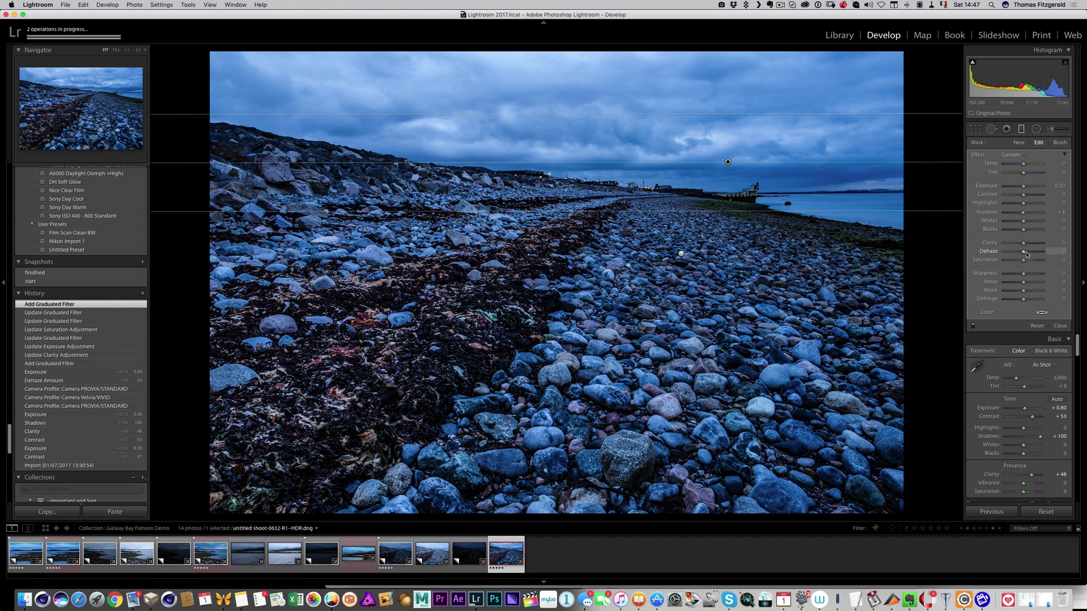
{"action": "left_click_drag", "start_coordinate": [1023, 251], "coordinate": [1027, 243]}
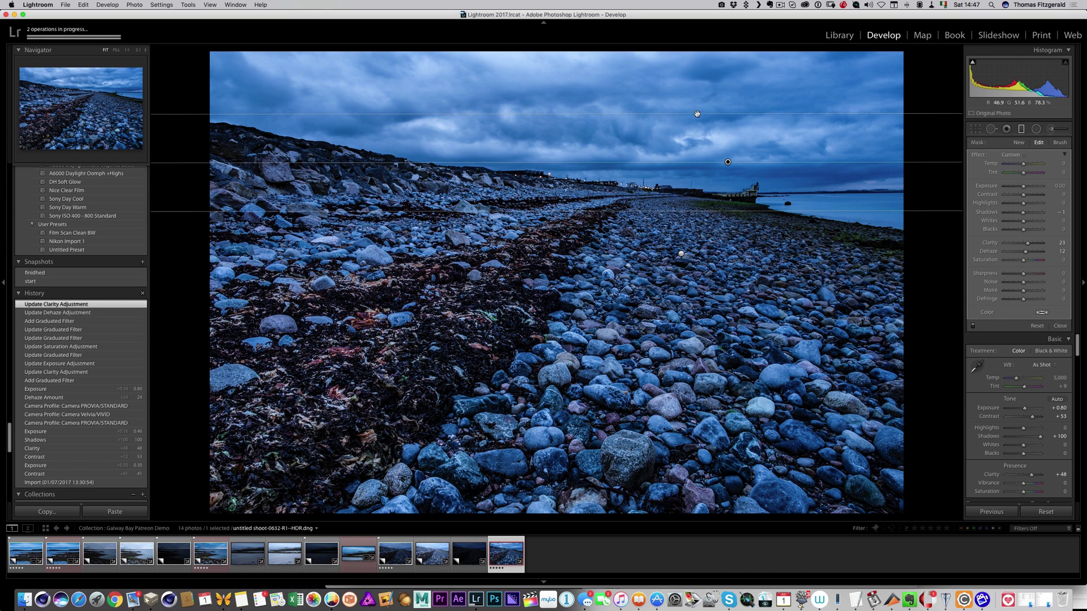
{"action": "left_click_drag", "start_coordinate": [696, 112], "coordinate": [699, 68]}
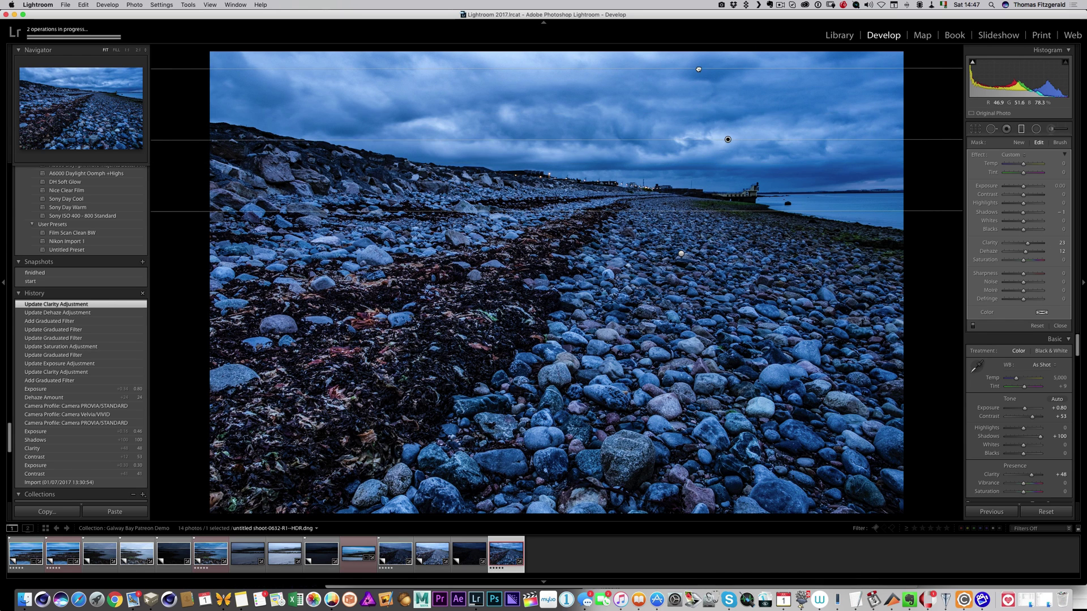
{"action": "left_click", "coordinate": [1022, 130]}
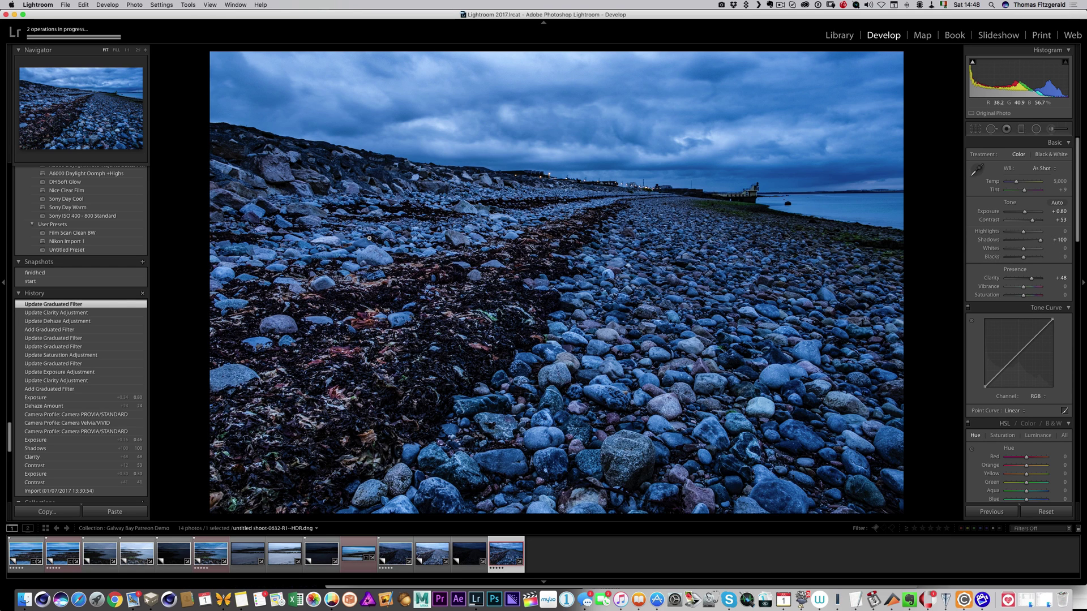
- Apply the SBT - Vignette - Light preset from the Steeley Blue presets to the pebble beach photo
{"action": "scroll", "coordinate": [91, 220], "scroll_direction": "up", "scroll_amount": 10}
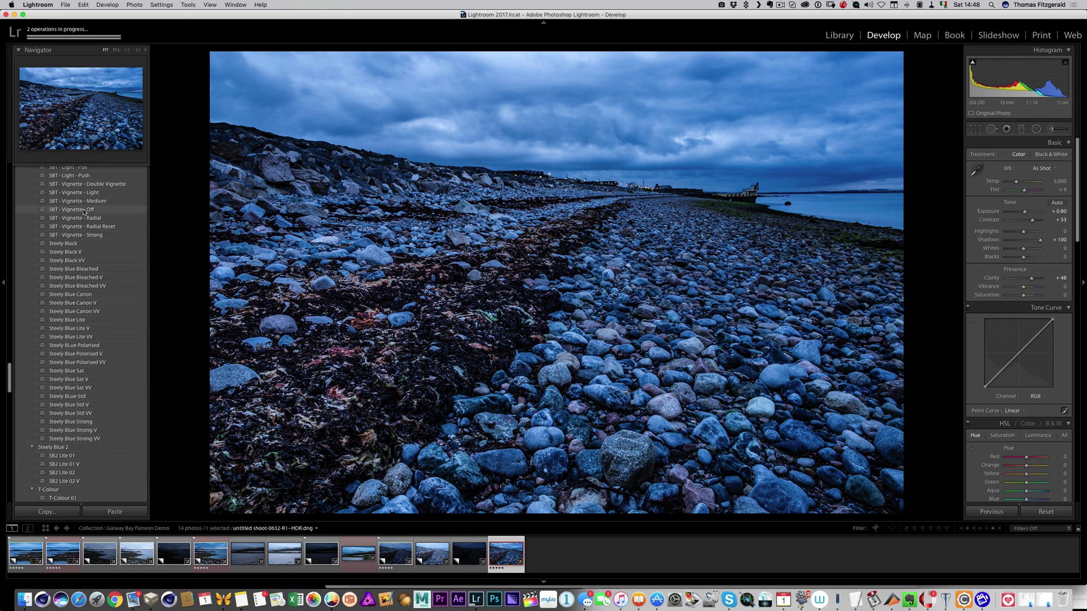
{"action": "scroll", "coordinate": [84, 212], "scroll_direction": "up", "scroll_amount": 6}
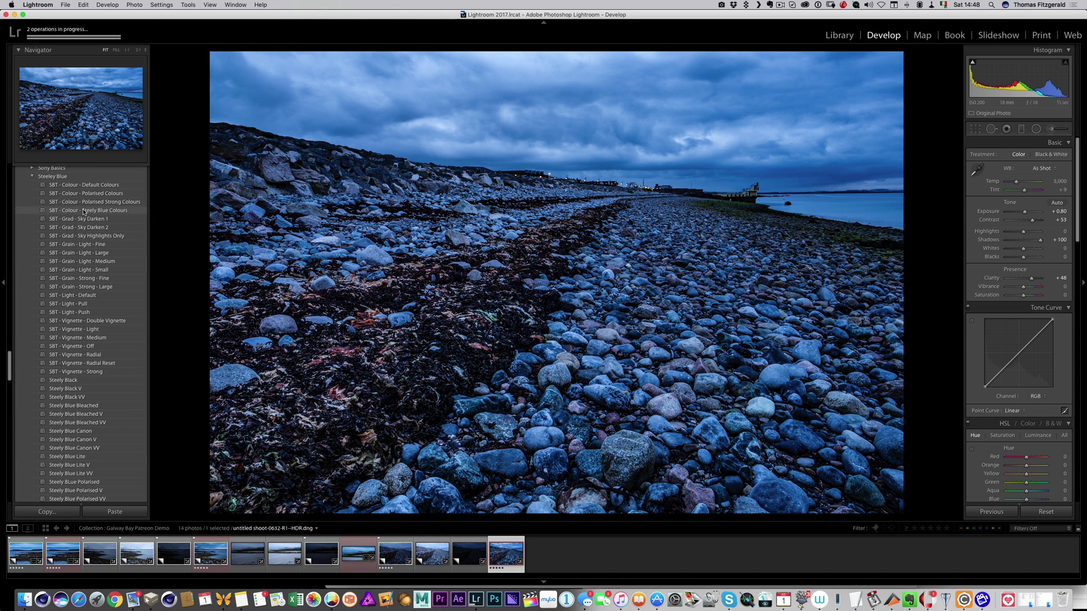
{"action": "scroll", "coordinate": [84, 211], "scroll_direction": "up", "scroll_amount": 2}
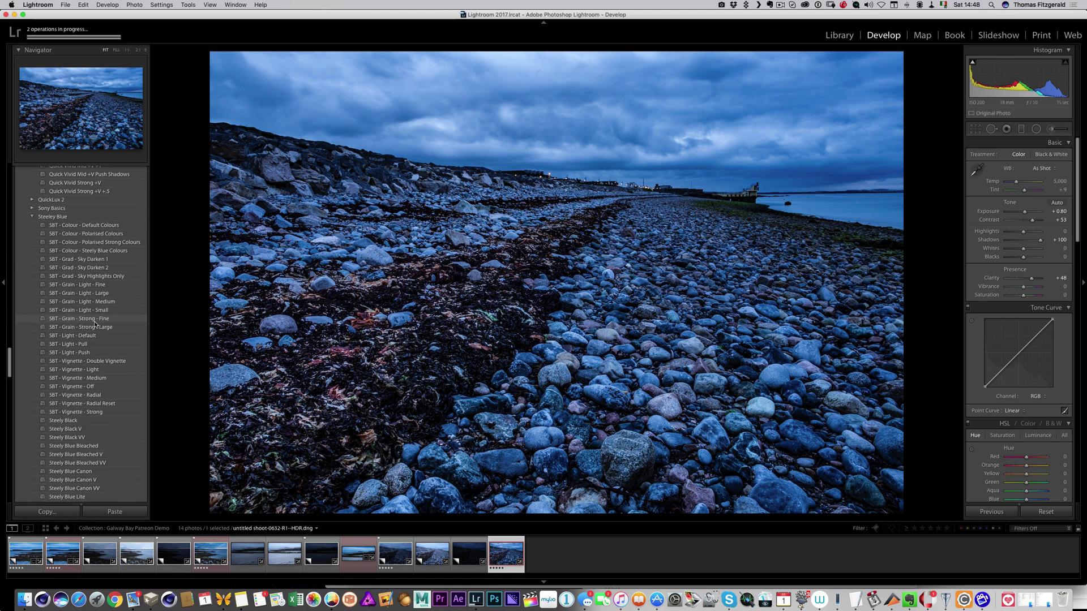
{"action": "left_click", "coordinate": [84, 372]}
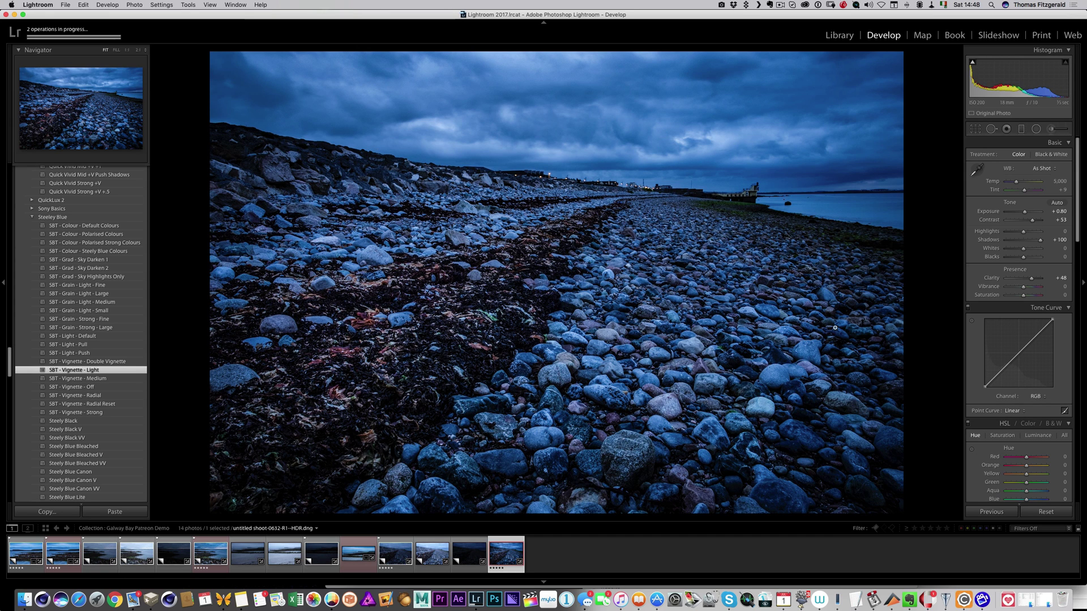
{"action": "scroll", "coordinate": [1001, 309], "scroll_direction": "down", "scroll_amount": 10}
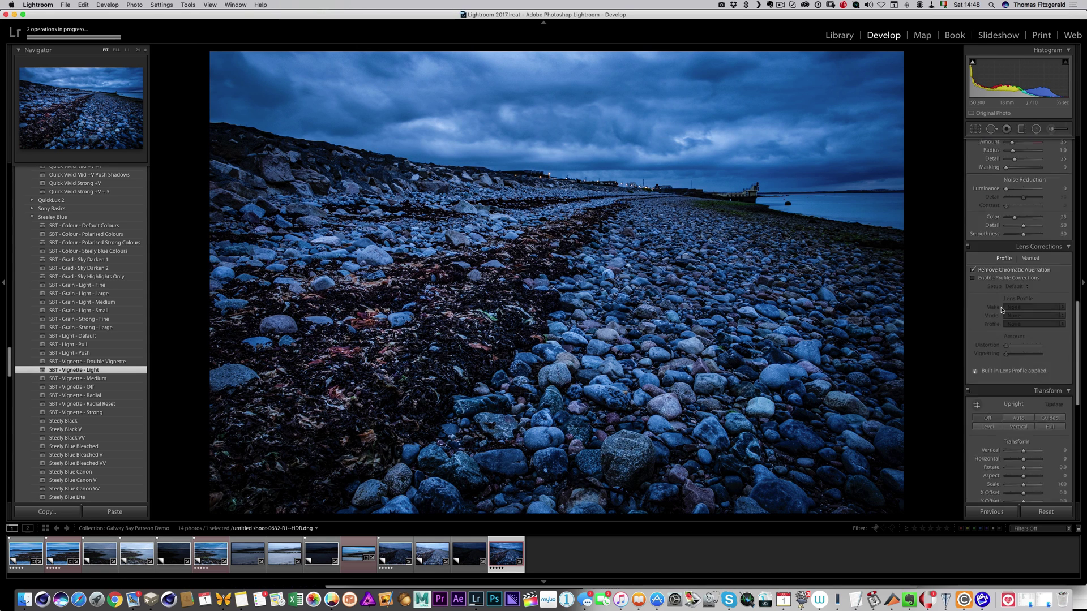
- Set the post-crop vignette's Amount to -16 and Midpoint to 85, and compare the photo with Effects switched off and on
{"action": "scroll", "coordinate": [1001, 310], "scroll_direction": "down", "scroll_amount": 6}
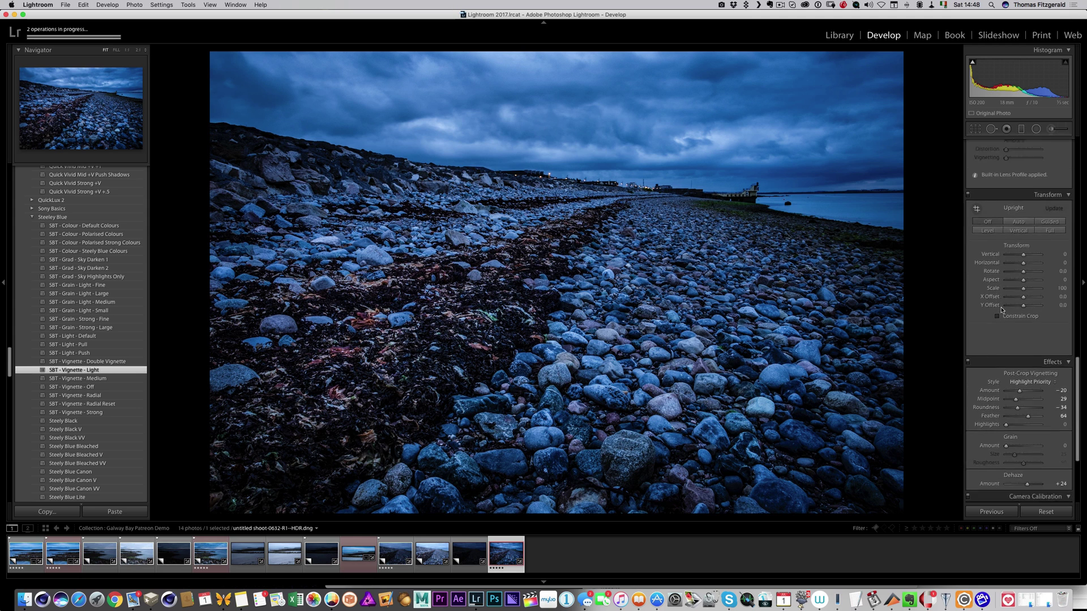
{"action": "scroll", "coordinate": [1001, 310], "scroll_direction": "down", "scroll_amount": 3}
{"action": "left_click", "coordinate": [1021, 304]}
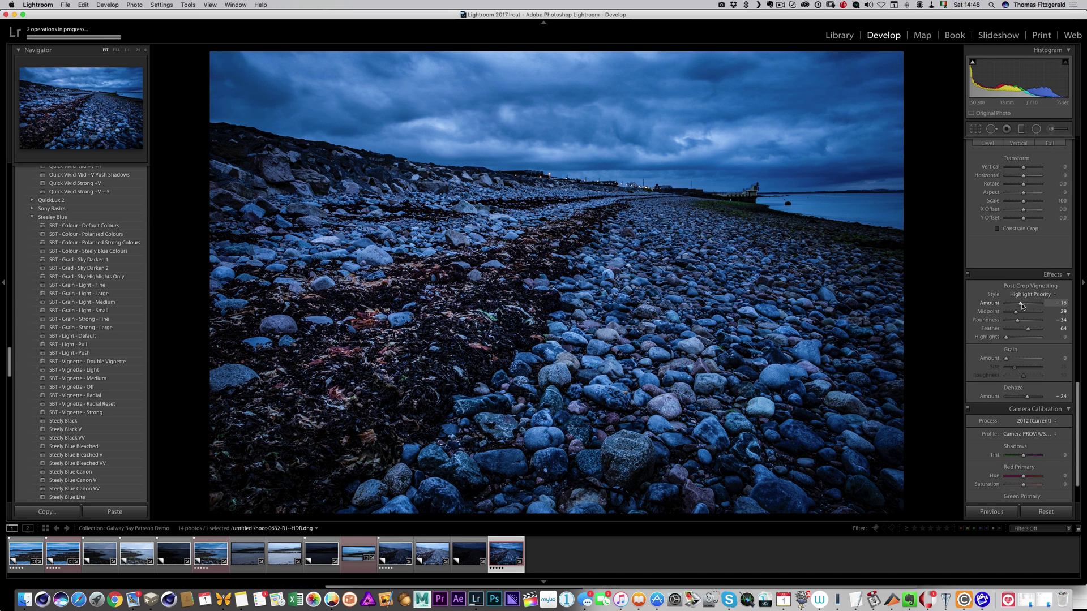
{"action": "left_click_drag", "start_coordinate": [1015, 312], "coordinate": [1035, 315]}
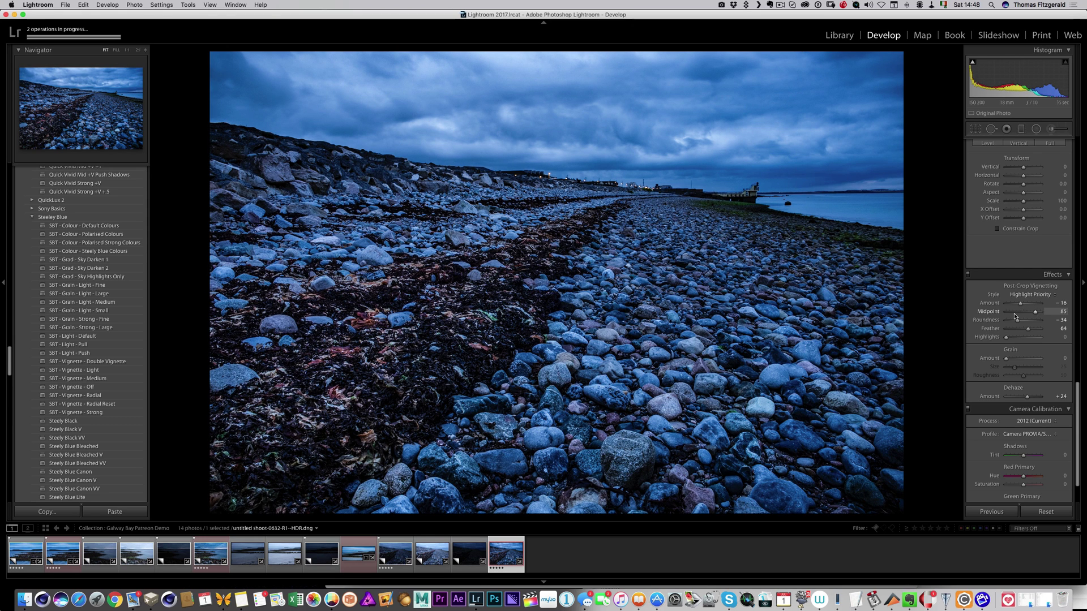
{"action": "left_click", "coordinate": [967, 275]}
{"action": "left_click", "coordinate": [968, 274]}
- Compare the original import state with the finished edit in the photo's History, returning to the latest Exposure state
{"action": "scroll", "coordinate": [47, 336], "scroll_direction": "down", "scroll_amount": 15}
{"action": "scroll", "coordinate": [47, 336], "scroll_direction": "down", "scroll_amount": 20}
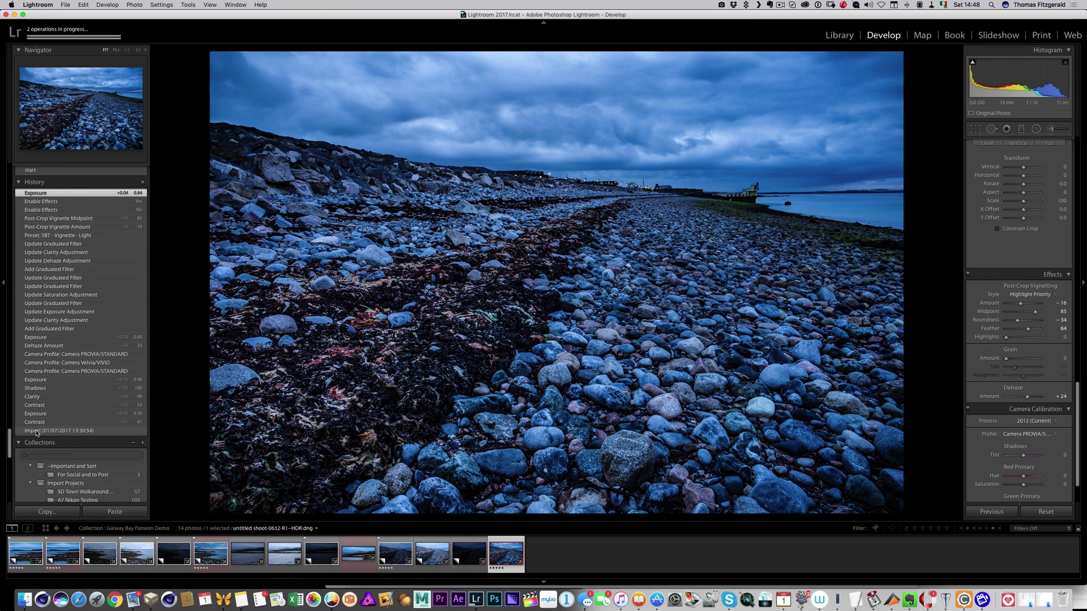
{"action": "left_click", "coordinate": [36, 433]}
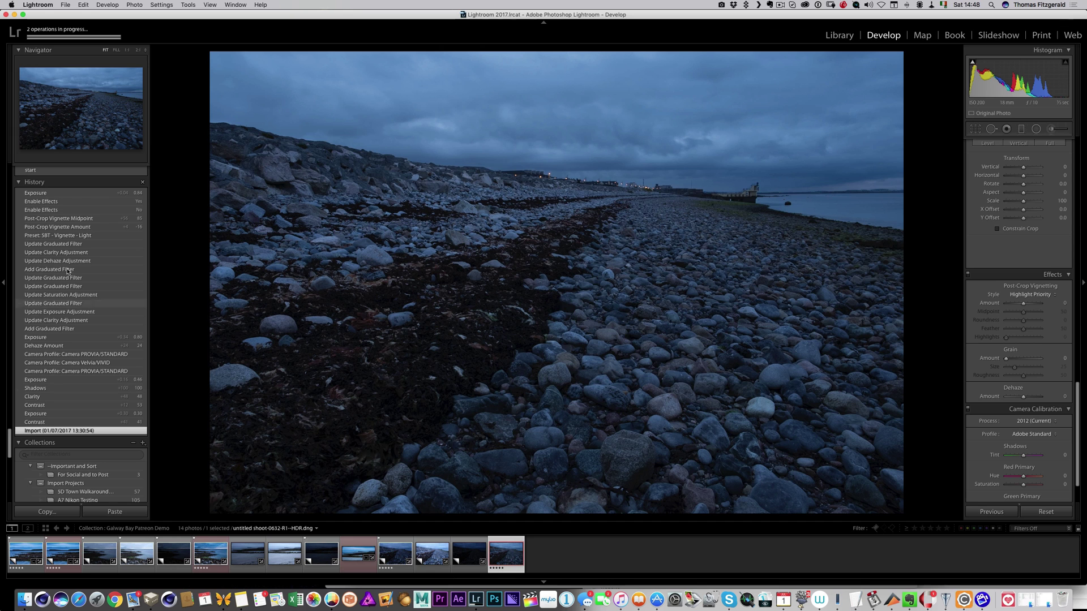
{"action": "left_click", "coordinate": [49, 193]}
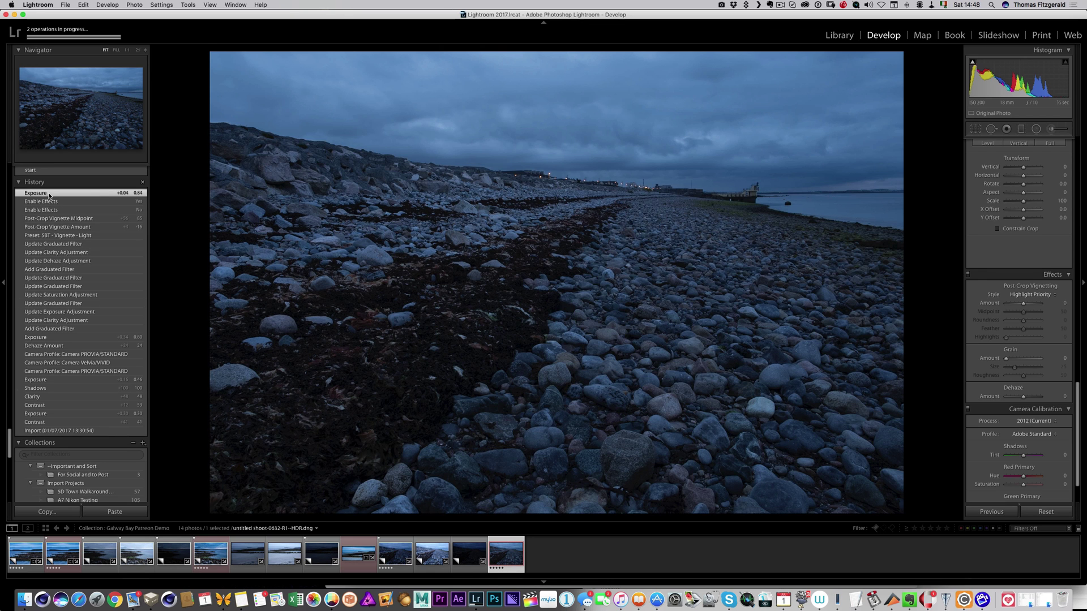